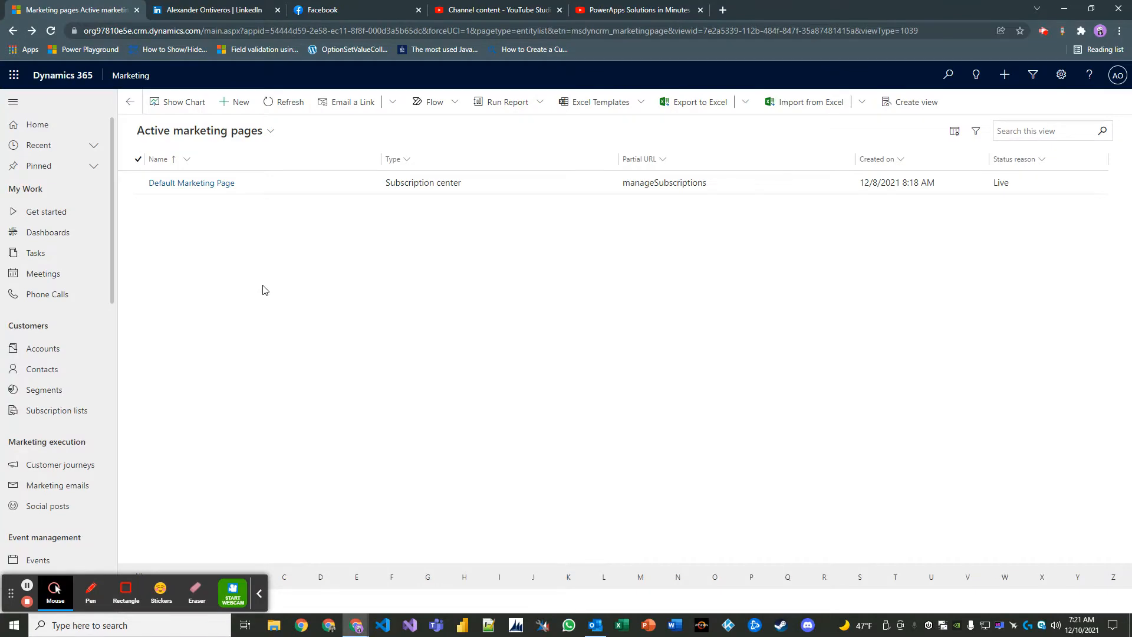
- Scroll the marketing pages list and refresh it
{"action": "scroll", "coordinate": [59, 392], "scroll_direction": "down", "scroll_amount": 3}
{"action": "scroll", "coordinate": [59, 389], "scroll_direction": "down", "scroll_amount": 4}
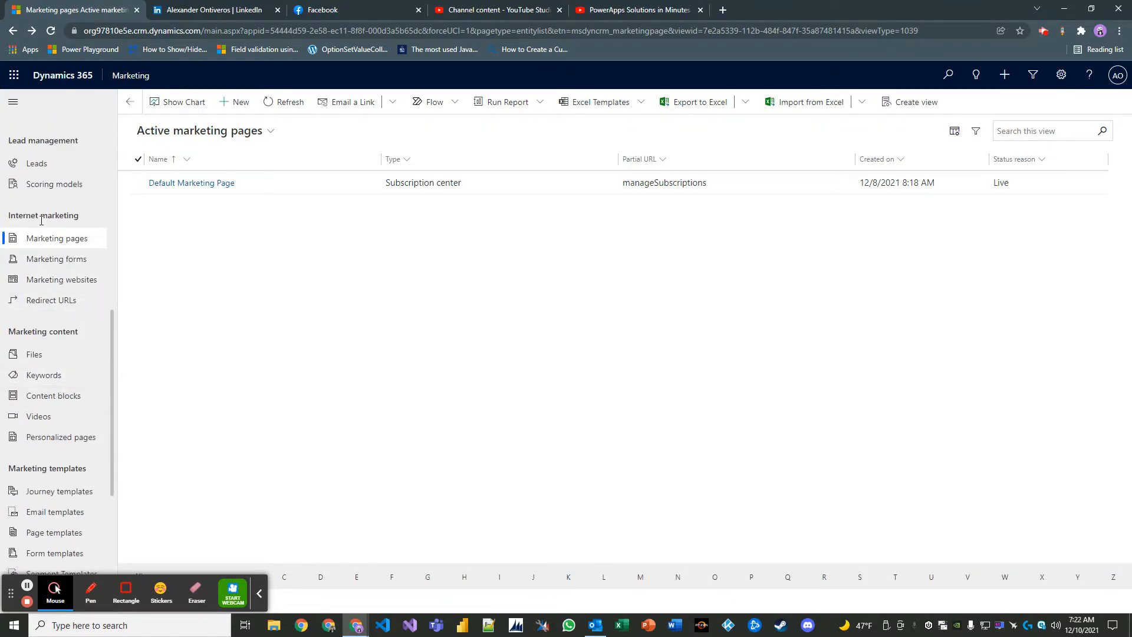
{"action": "left_click", "coordinate": [62, 246]}
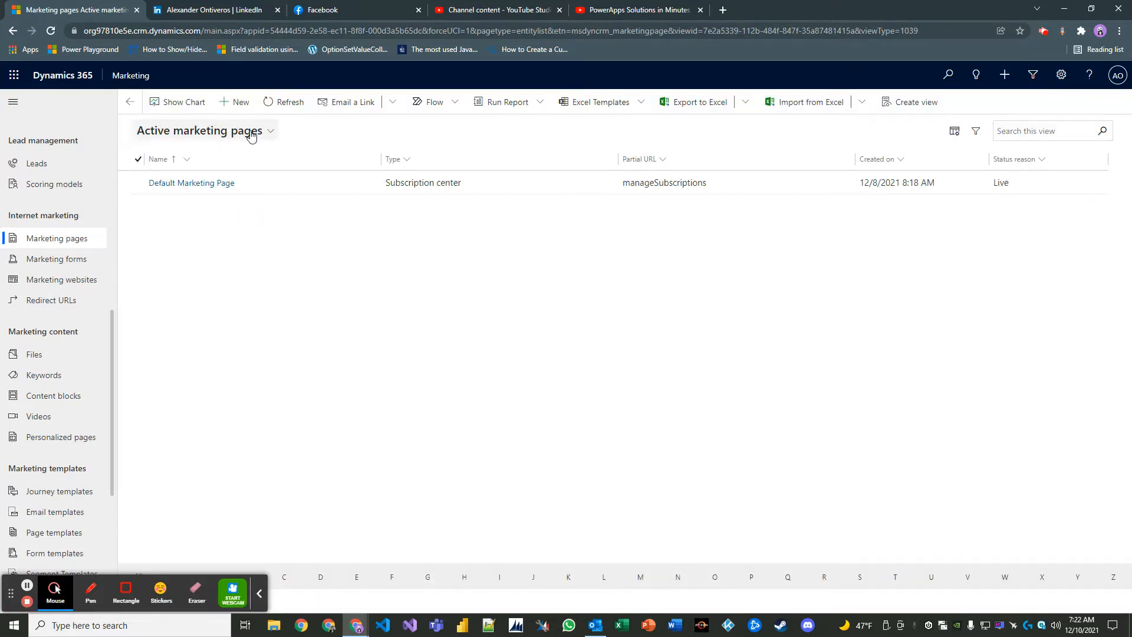
- Create a new marketing page from the cadiz Spring Sale template
{"action": "left_click", "coordinate": [240, 102]}
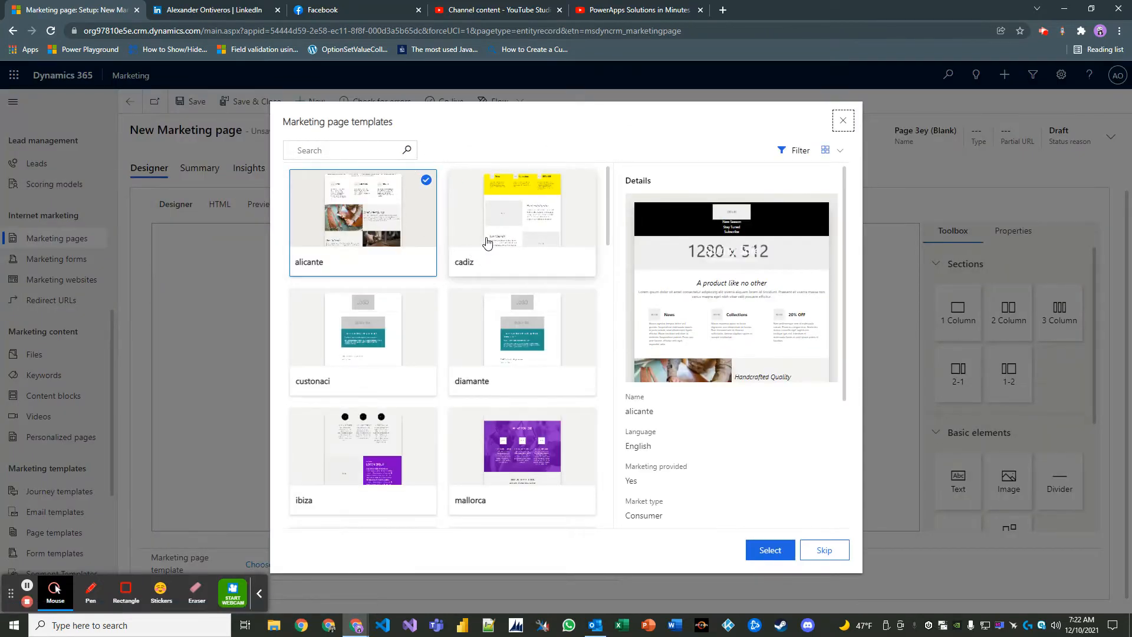
{"action": "left_click", "coordinate": [518, 236]}
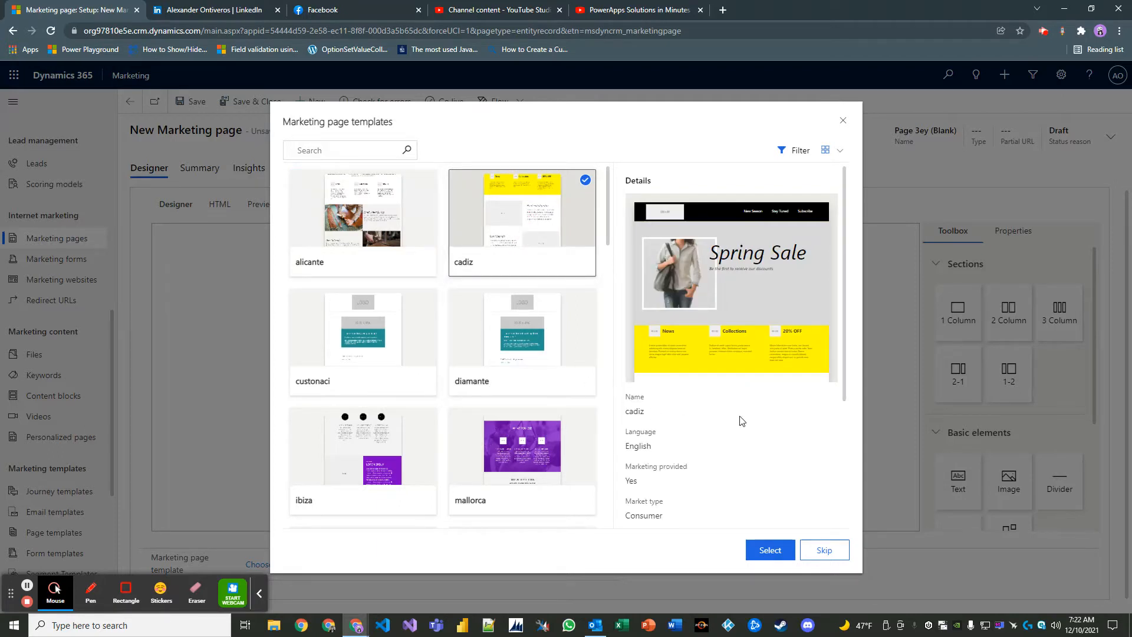
{"action": "scroll", "coordinate": [742, 420], "scroll_direction": "down", "scroll_amount": 2}
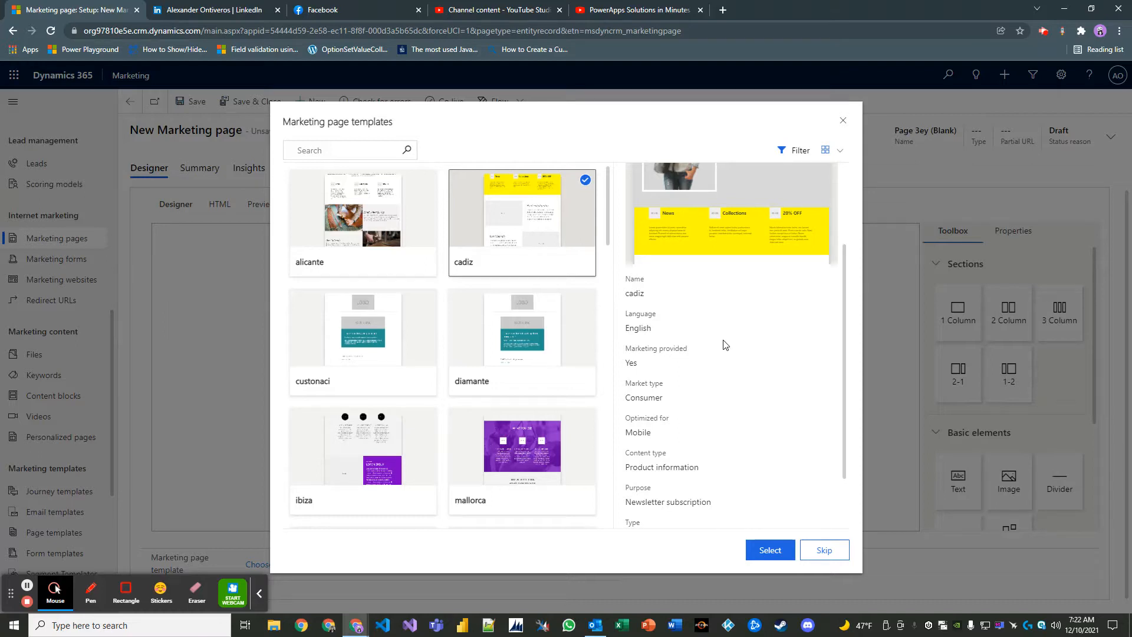
{"action": "scroll", "coordinate": [725, 344], "scroll_direction": "down", "scroll_amount": 1}
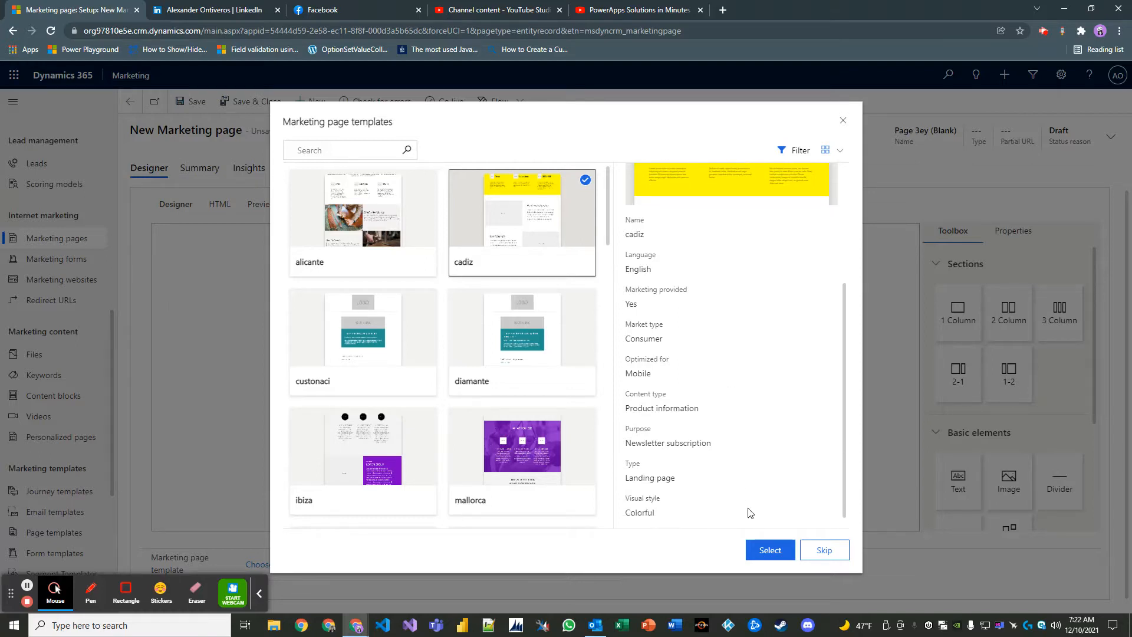
{"action": "left_click", "coordinate": [769, 550]}
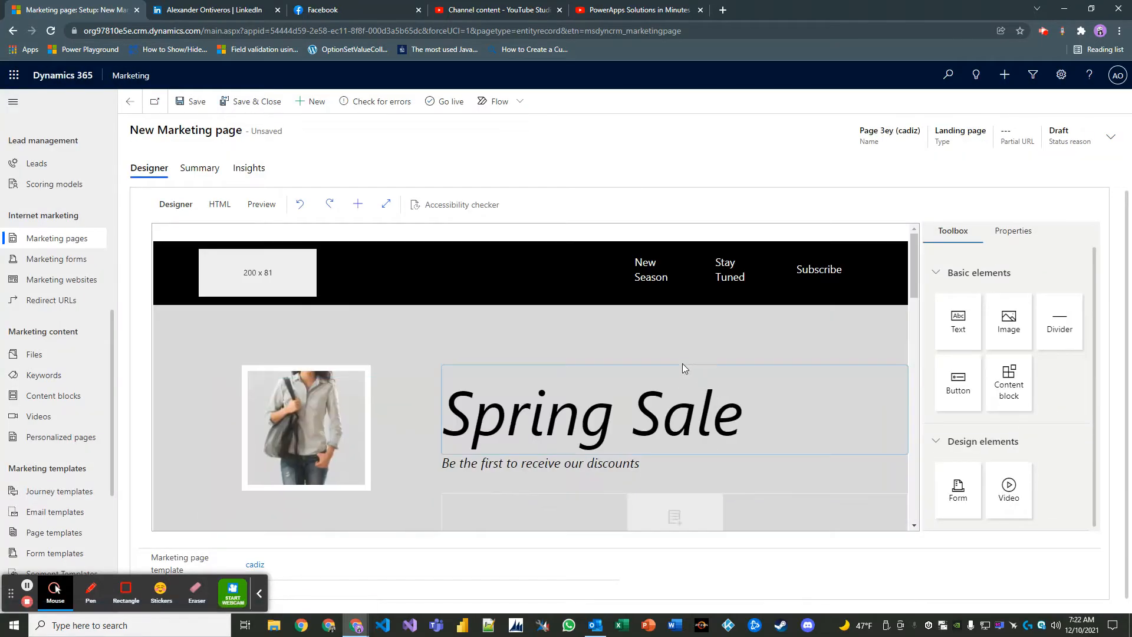
- Scroll the designer to review the Spring Sale heading, tagline, form slot and News/Collections/20% OFF sections
{"action": "scroll", "coordinate": [689, 350], "scroll_direction": "down", "scroll_amount": 2}
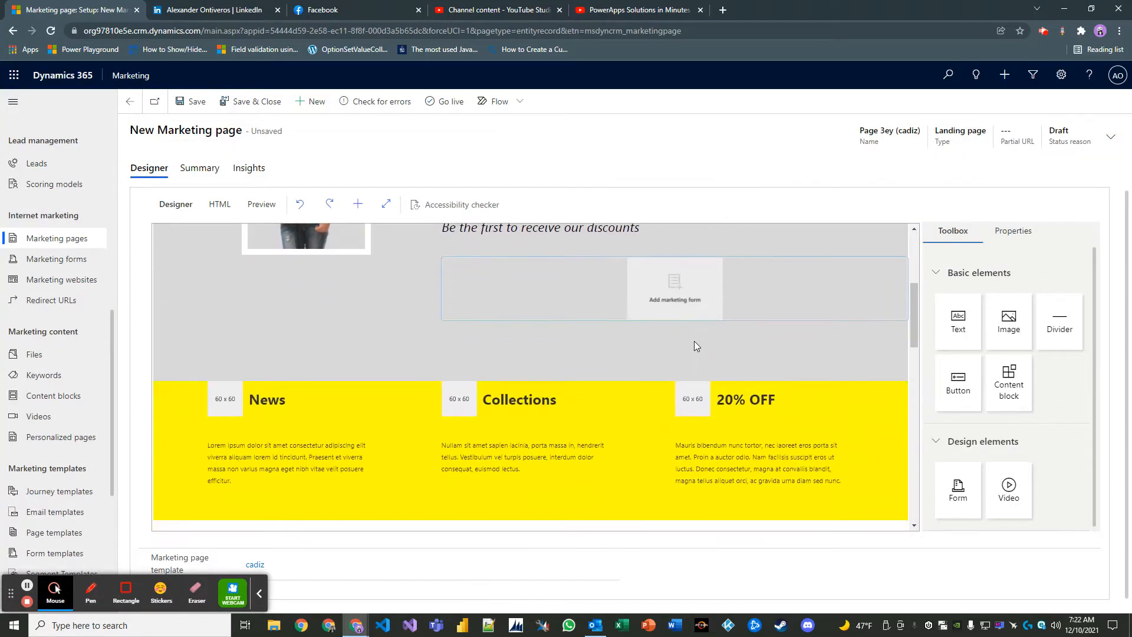
{"action": "scroll", "coordinate": [700, 339], "scroll_direction": "up", "scroll_amount": 2}
{"action": "scroll", "coordinate": [699, 338], "scroll_direction": "down", "scroll_amount": 2}
{"action": "scroll", "coordinate": [701, 327], "scroll_direction": "up", "scroll_amount": 2}
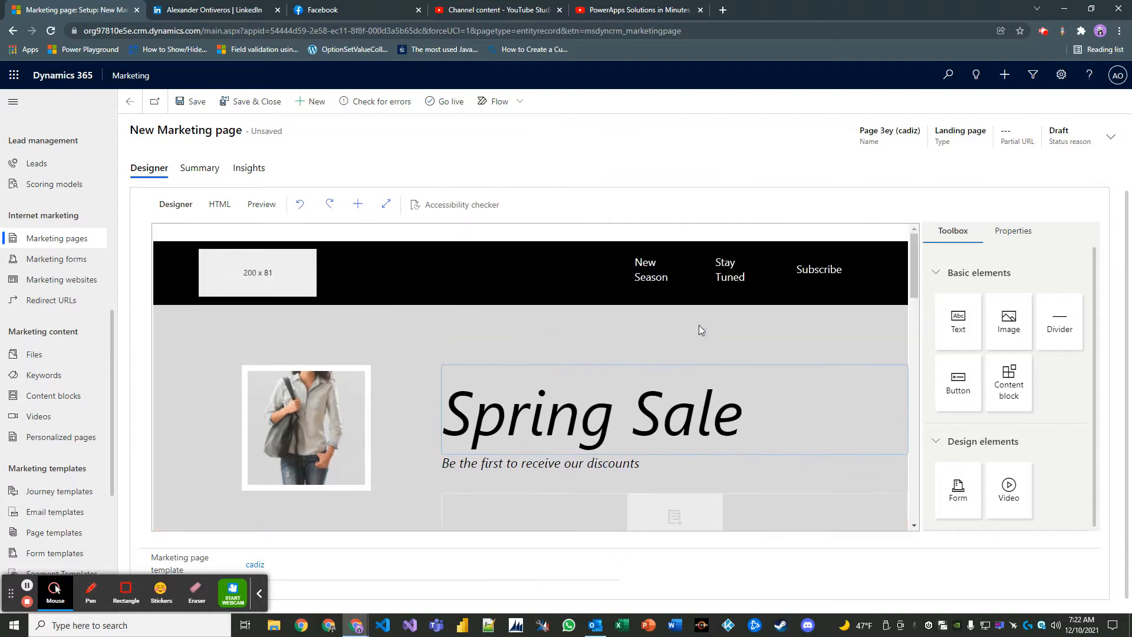
{"action": "scroll", "coordinate": [677, 323], "scroll_direction": "down", "scroll_amount": 2}
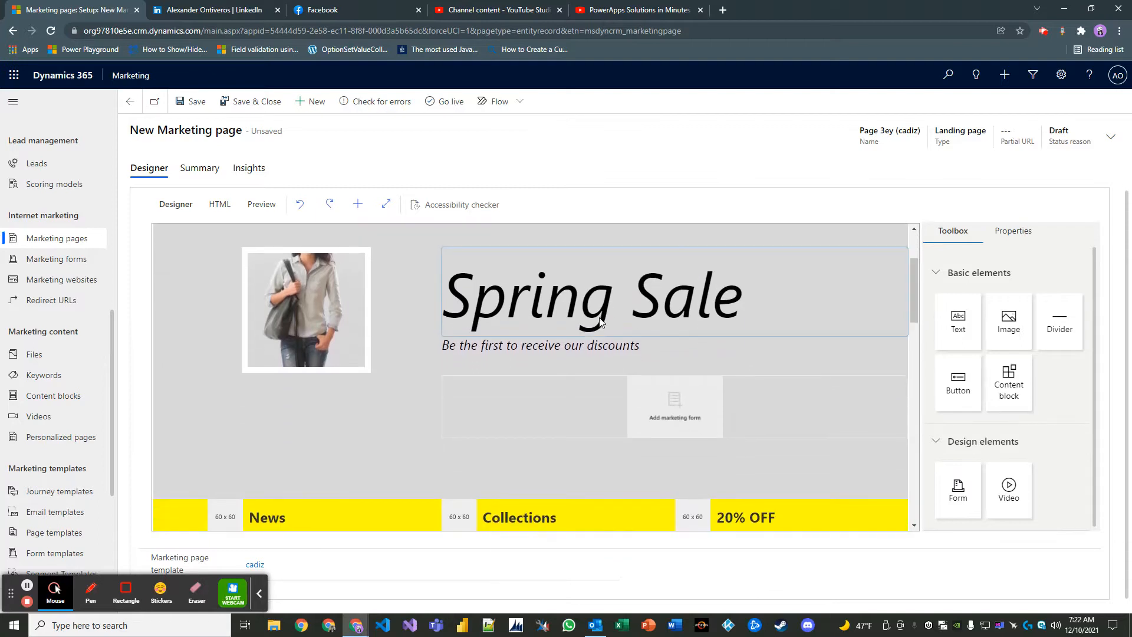
{"action": "scroll", "coordinate": [586, 344], "scroll_direction": "down", "scroll_amount": 3}
{"action": "scroll", "coordinate": [591, 330], "scroll_direction": "up", "scroll_amount": 3}
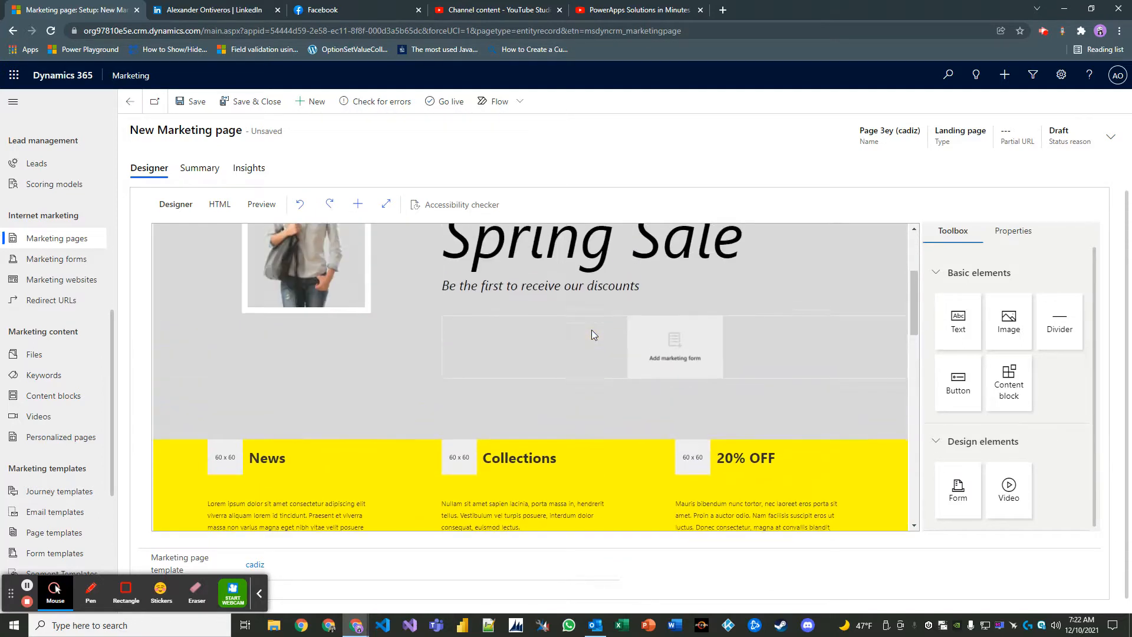
{"action": "scroll", "coordinate": [592, 333], "scroll_direction": "up", "scroll_amount": 1}
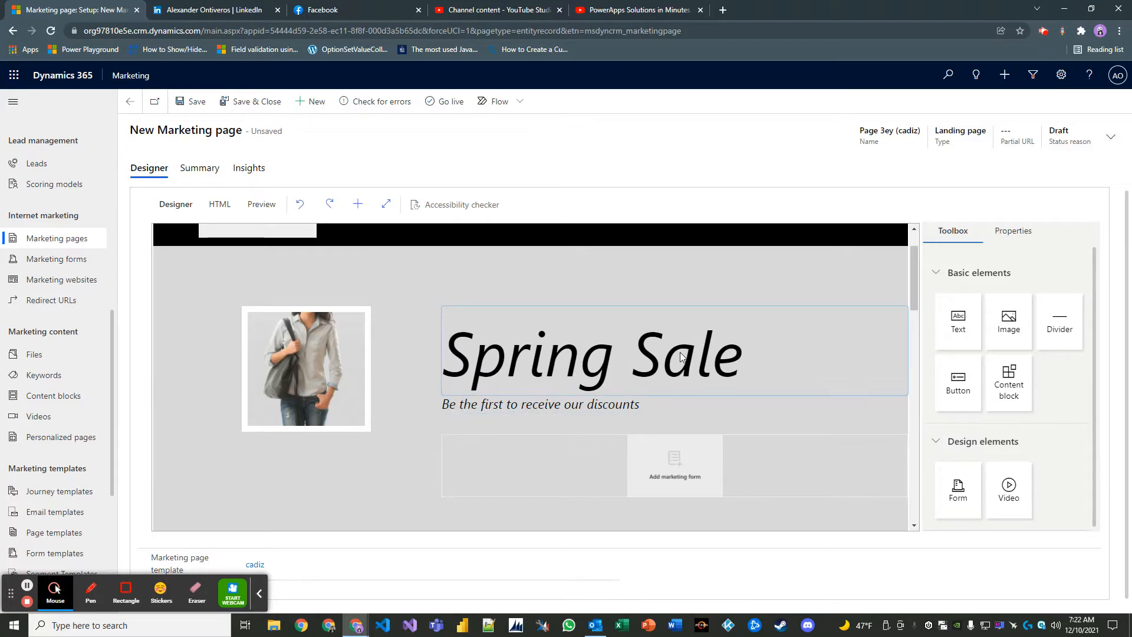
{"action": "scroll", "coordinate": [680, 360], "scroll_direction": "down", "scroll_amount": 1}
{"action": "scroll", "coordinate": [679, 351], "scroll_direction": "down", "scroll_amount": 1}
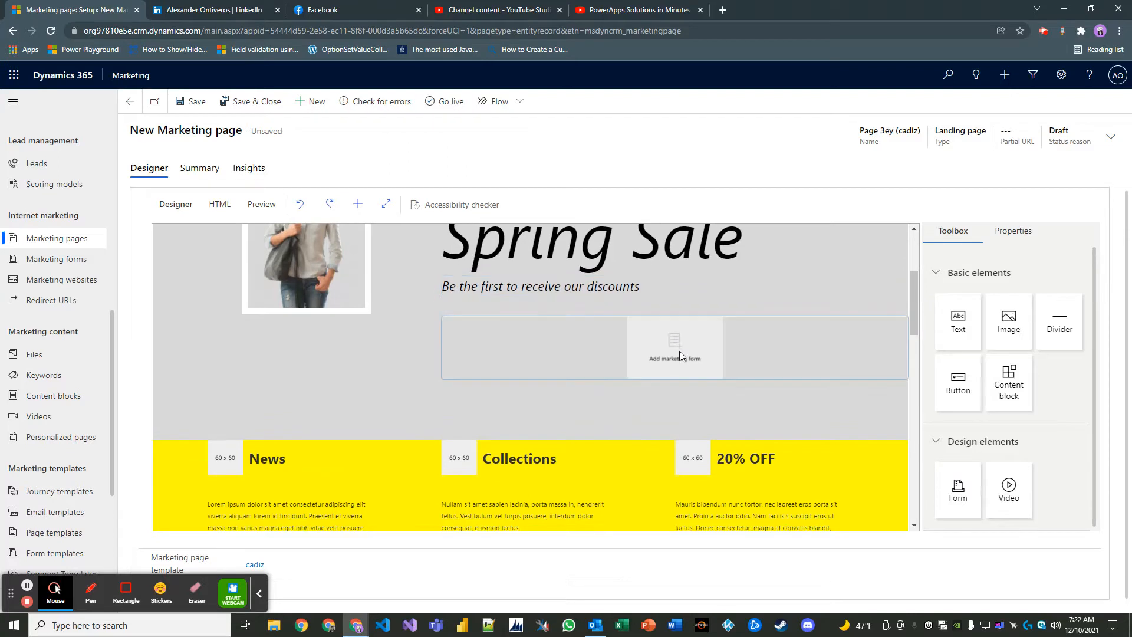
{"action": "scroll", "coordinate": [672, 348], "scroll_direction": "up", "scroll_amount": 2}
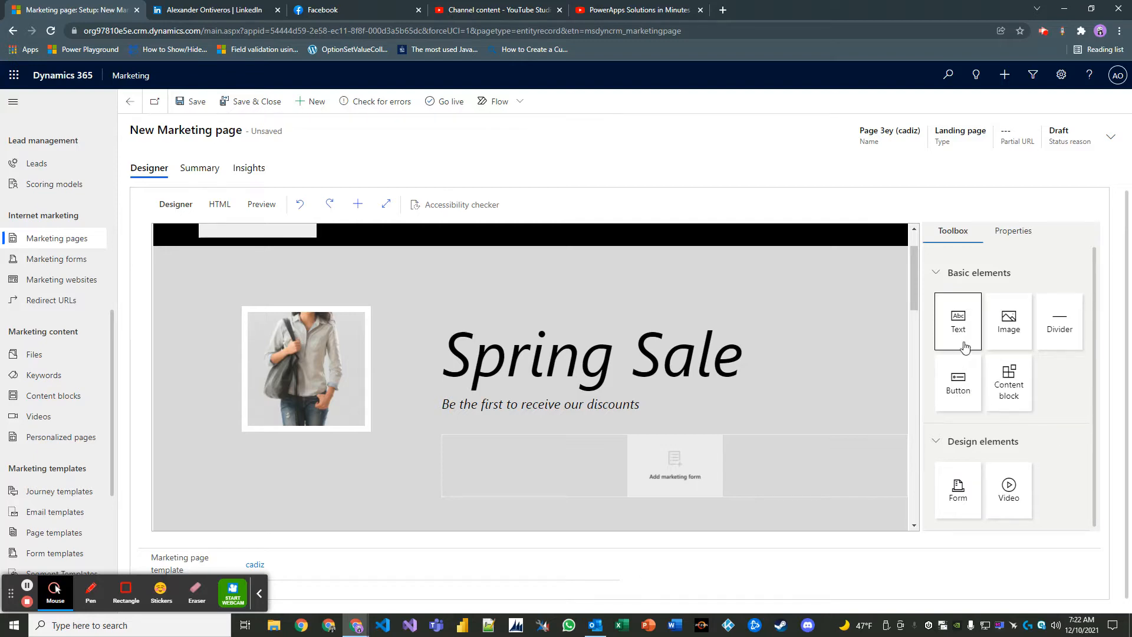
{"action": "left_click", "coordinate": [221, 206]}
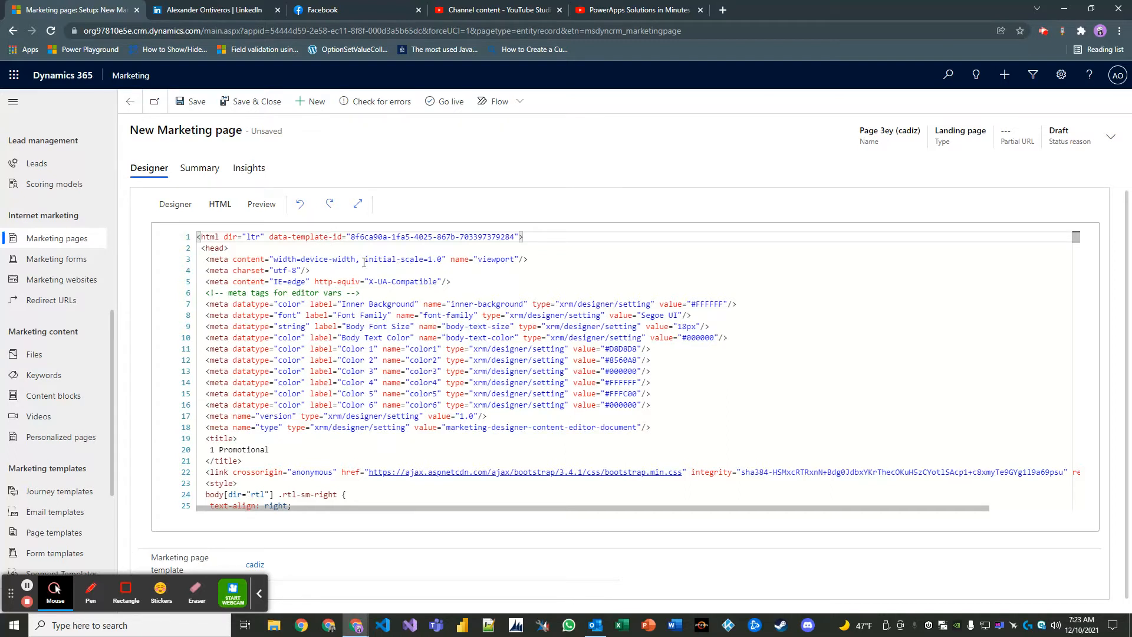
{"action": "left_click", "coordinate": [190, 207]}
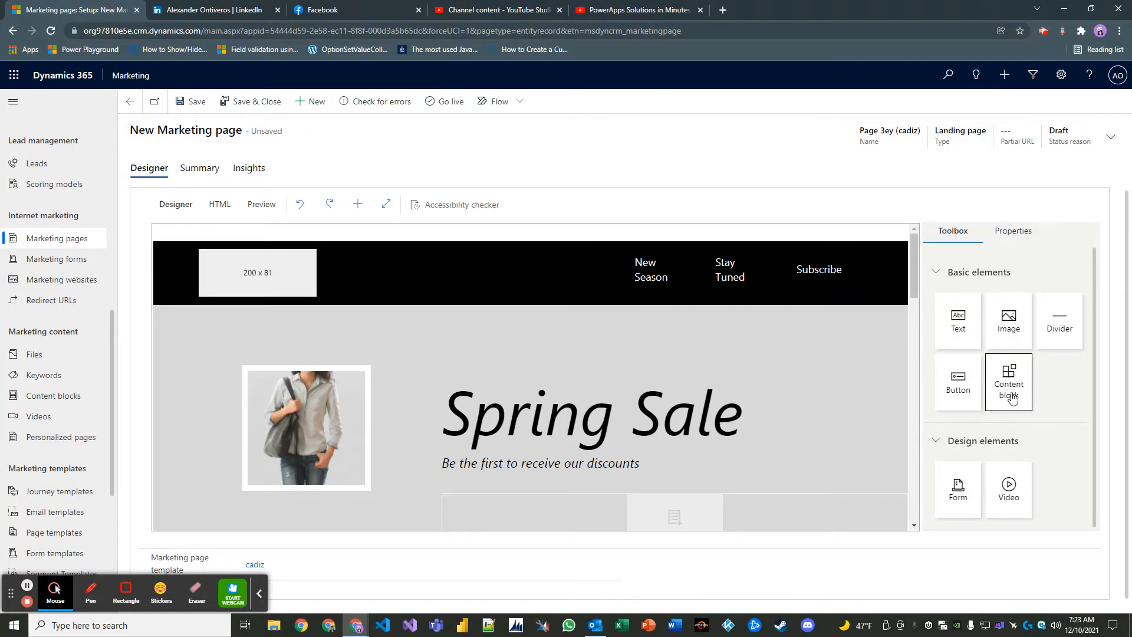
{"action": "scroll", "coordinate": [987, 377], "scroll_direction": "down", "scroll_amount": 1}
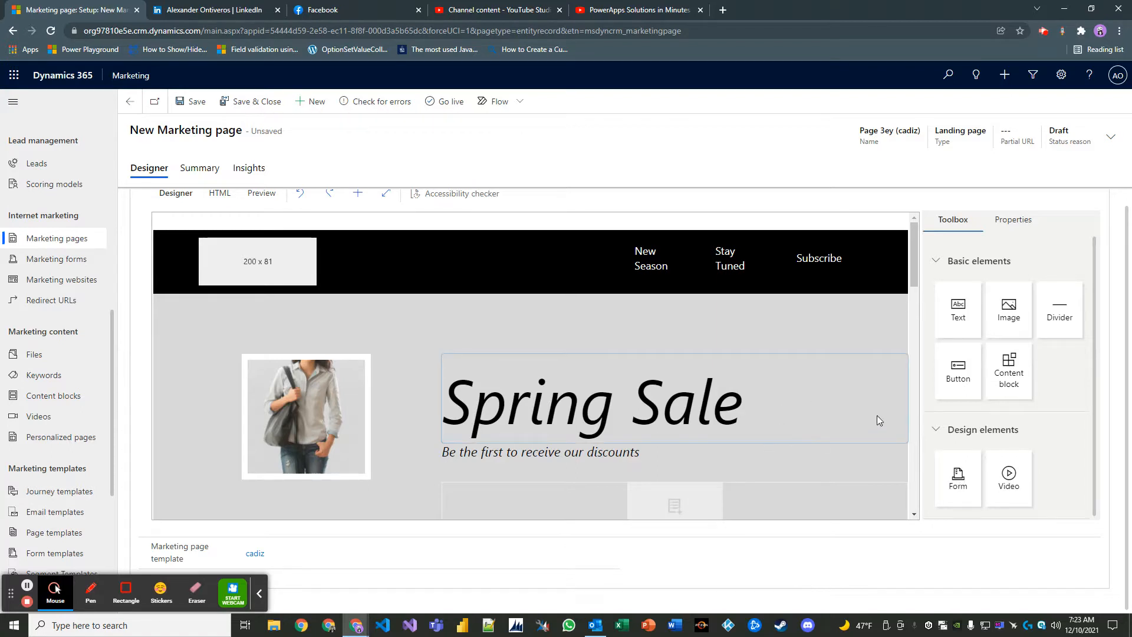
{"action": "scroll", "coordinate": [897, 425], "scroll_direction": "down", "scroll_amount": 1}
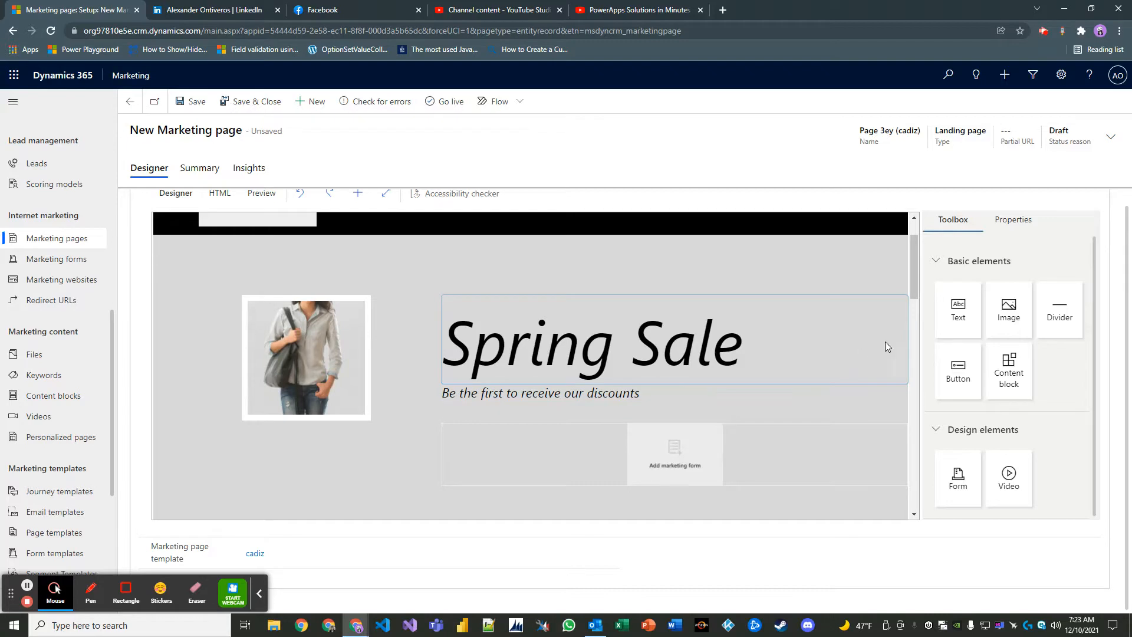
{"action": "scroll", "coordinate": [686, 453], "scroll_direction": "up", "scroll_amount": 1}
{"action": "scroll", "coordinate": [682, 467], "scroll_direction": "down", "scroll_amount": 2}
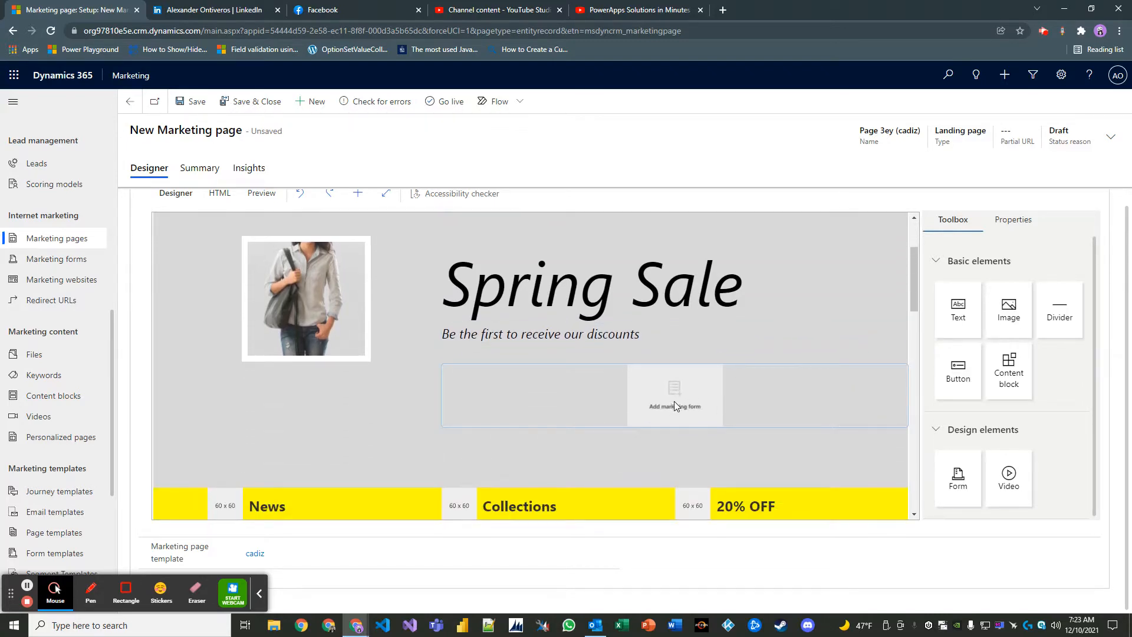
{"action": "scroll", "coordinate": [674, 401], "scroll_direction": "up", "scroll_amount": 2}
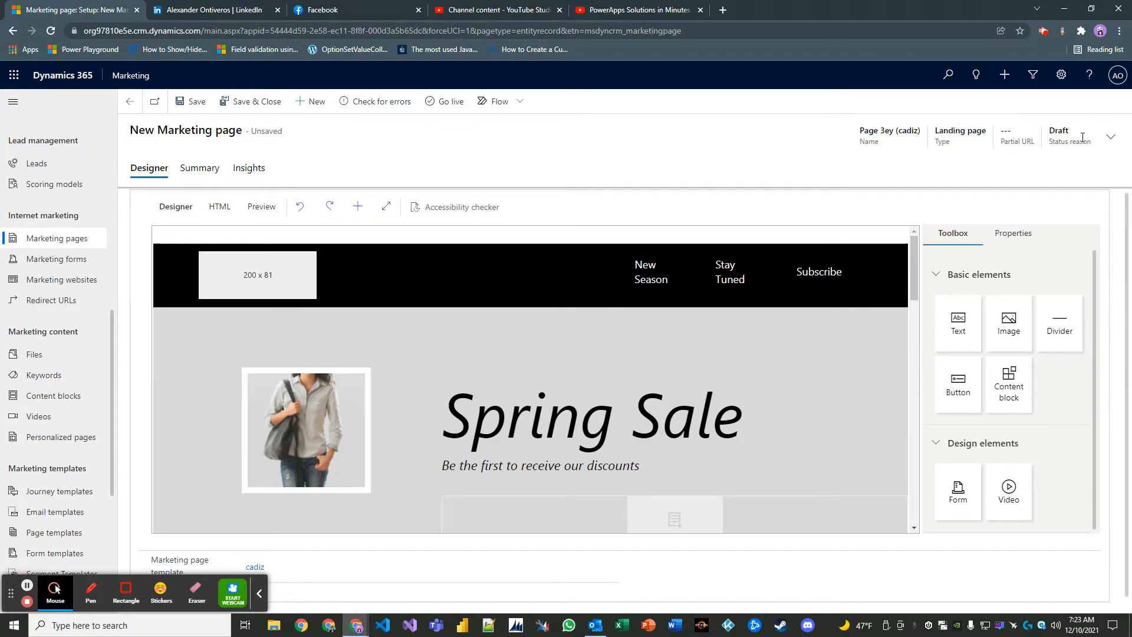
- Rename the page 'Marketing Page Sample # 1' and start entering partial URL springsale
{"action": "left_click", "coordinate": [1108, 141]}
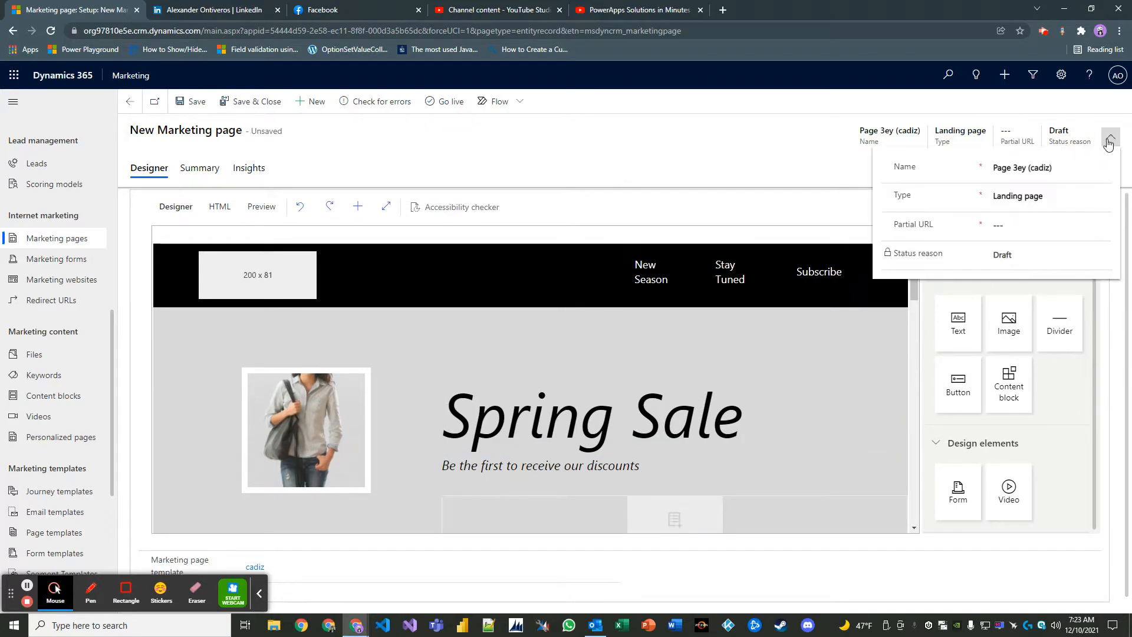
{"action": "left_click", "coordinate": [1055, 168]}
{"action": "key", "text": "ctrl+a"}
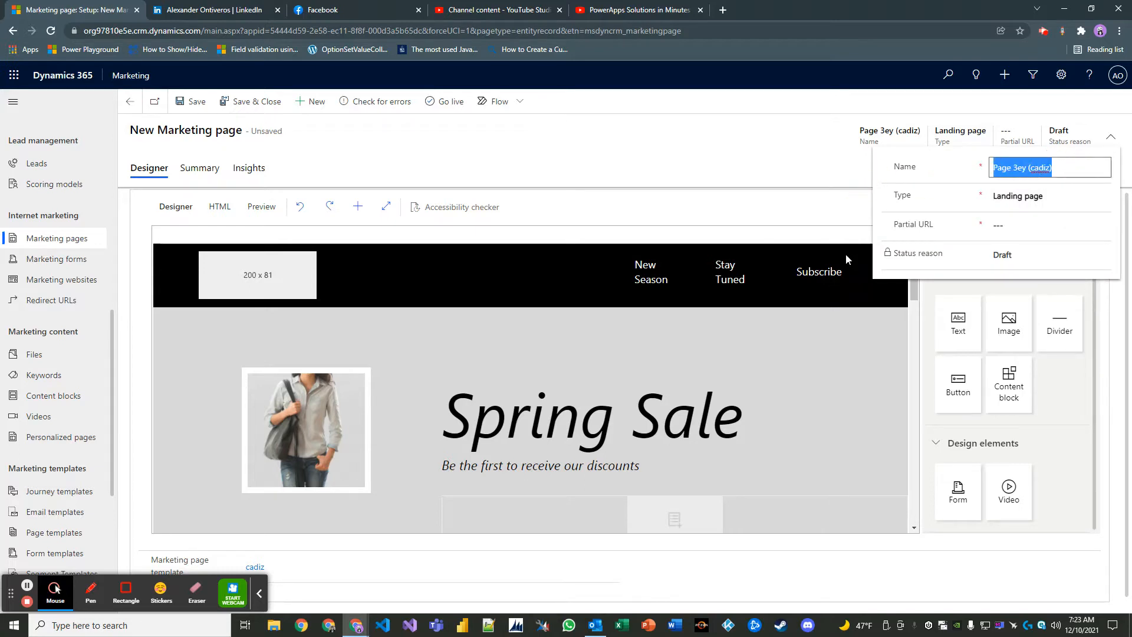
{"action": "key", "text": "BackSpace"}
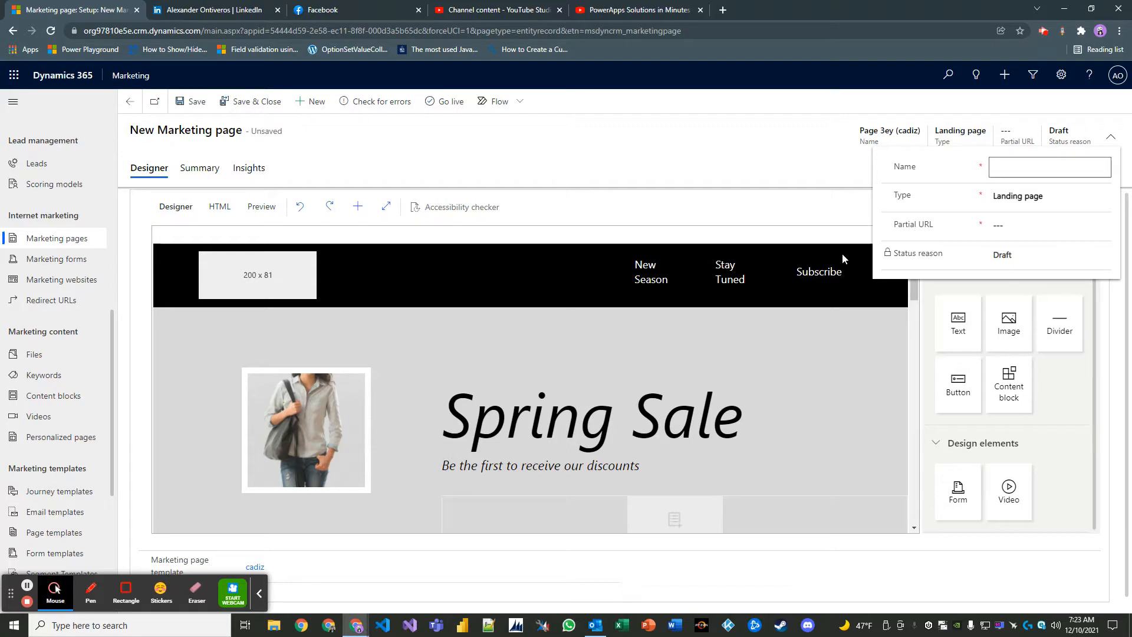
{"action": "type", "text": "Marketing Page Sample # 1"}
{"action": "left_click", "coordinate": [1000, 231]}
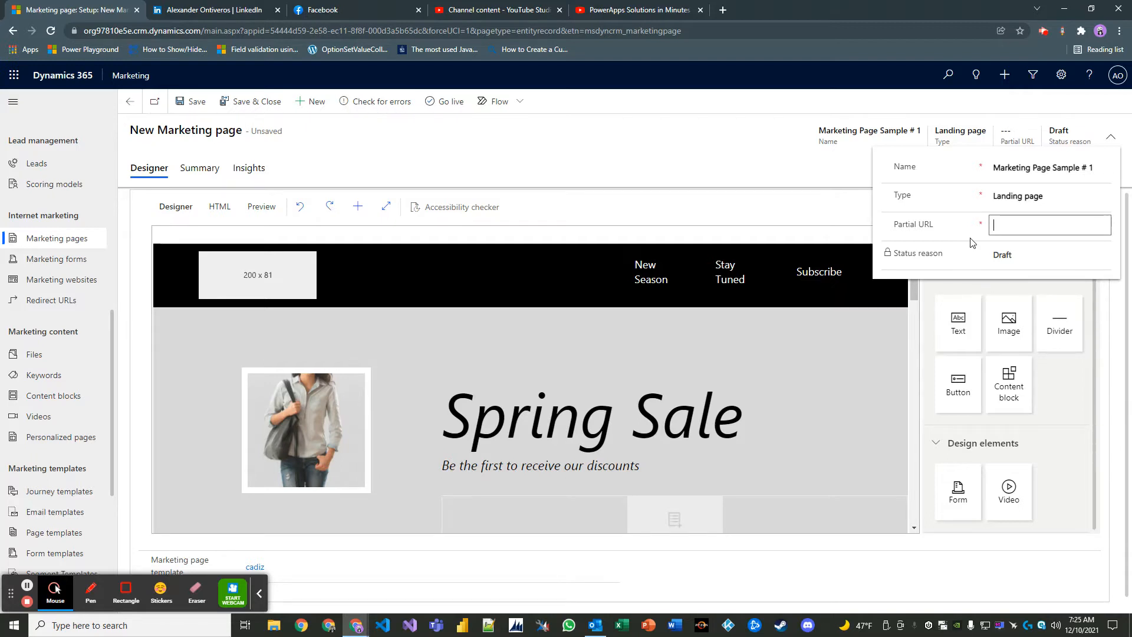
{"action": "type", "text": "springsale"}
- Confirm springsale as the partial URL, collapse the header fields and save the page as Draft
{"action": "left_click", "coordinate": [965, 246]}
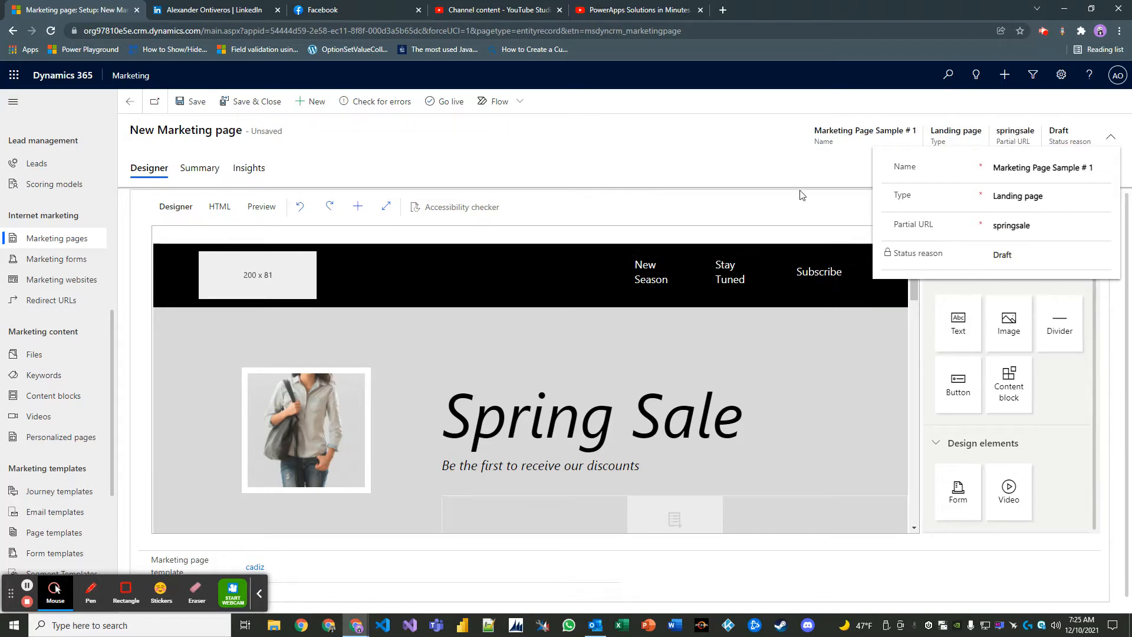
{"action": "left_click", "coordinate": [975, 225]}
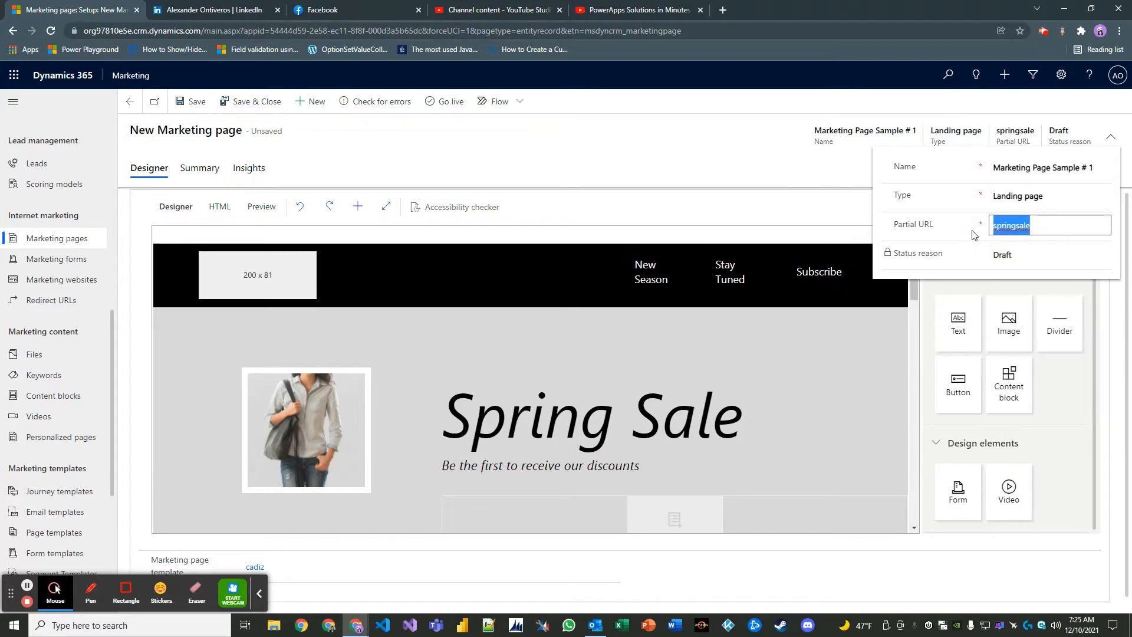
{"action": "left_click", "coordinate": [958, 240]}
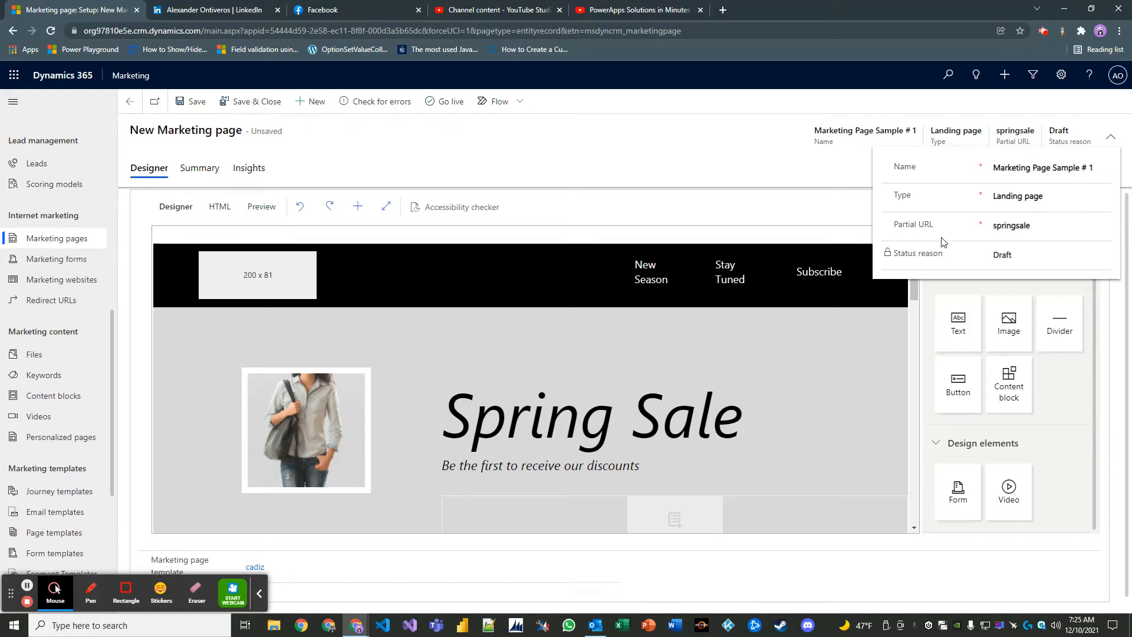
{"action": "left_click_drag", "start_coordinate": [1039, 228], "coordinate": [983, 228]}
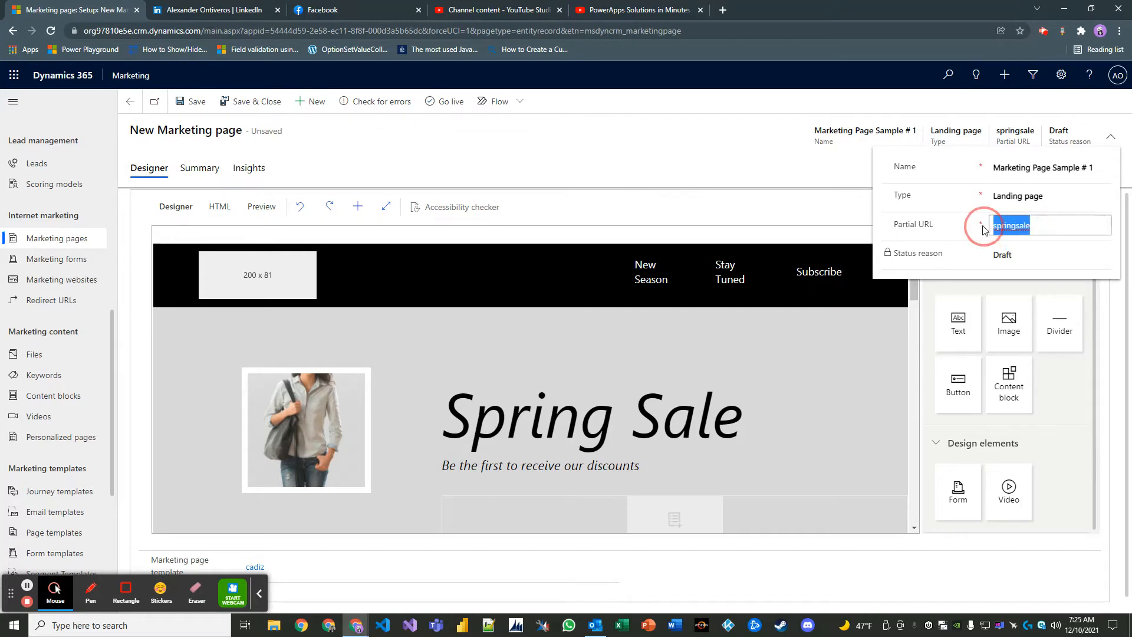
{"action": "left_click", "coordinate": [965, 229]}
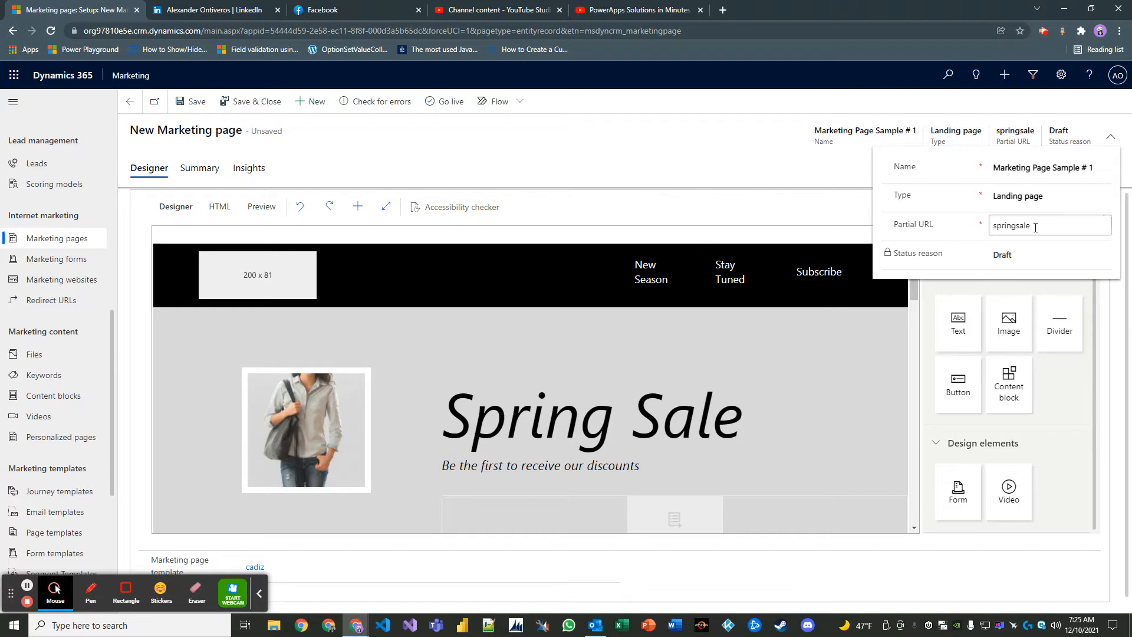
{"action": "left_click", "coordinate": [996, 226]}
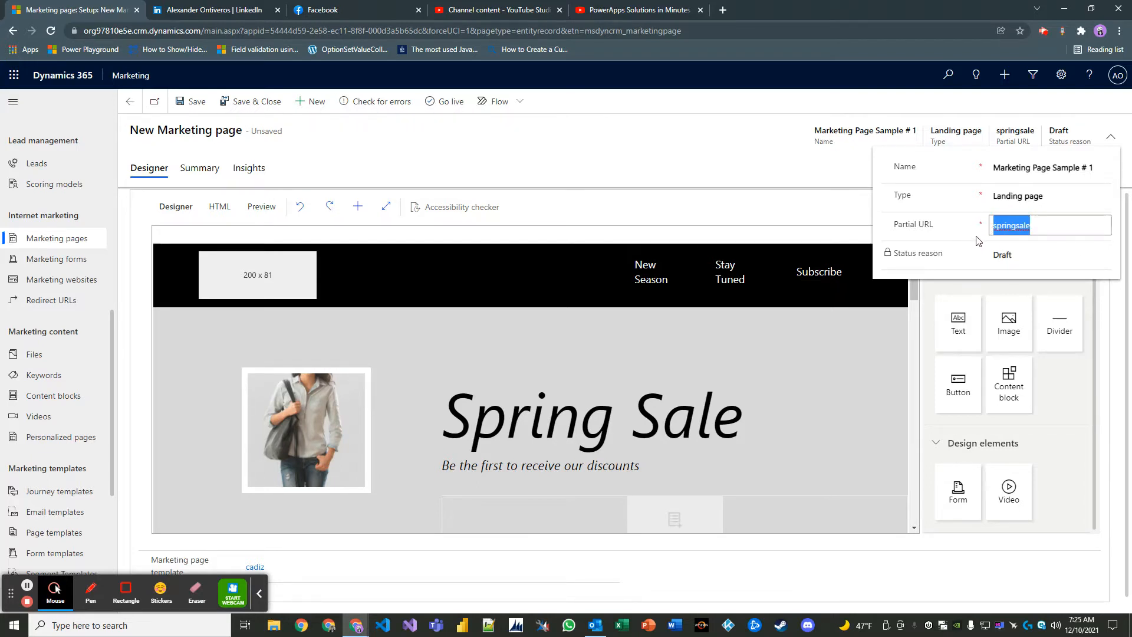
{"action": "left_click", "coordinate": [1038, 226]}
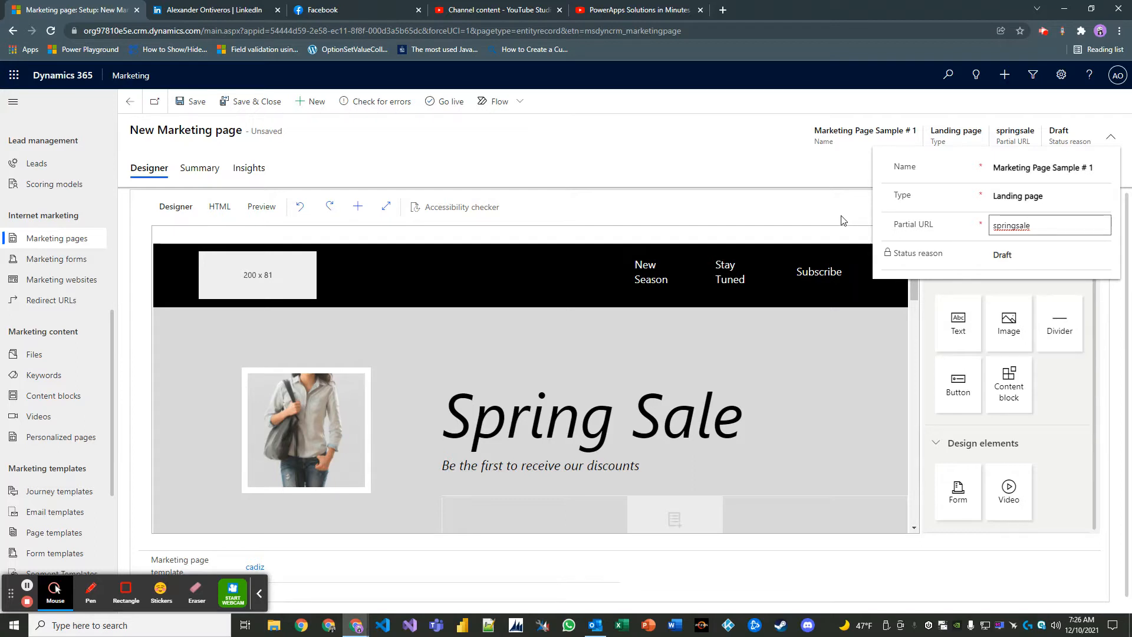
{"action": "left_click_drag", "start_coordinate": [1030, 226], "coordinate": [995, 226]}
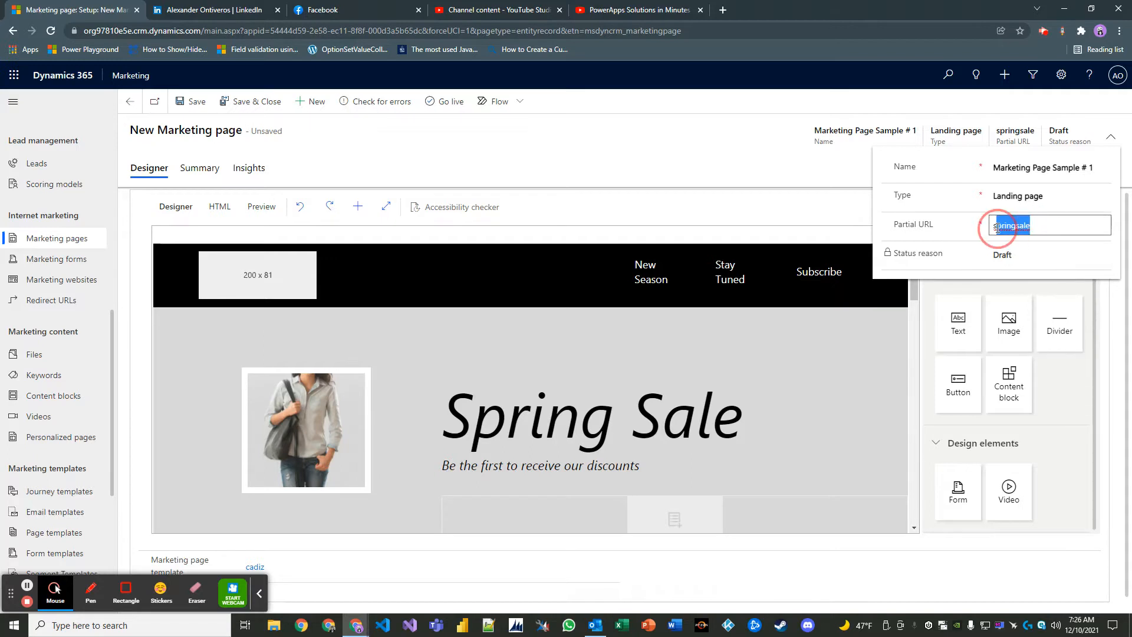
{"action": "left_click", "coordinate": [862, 223]}
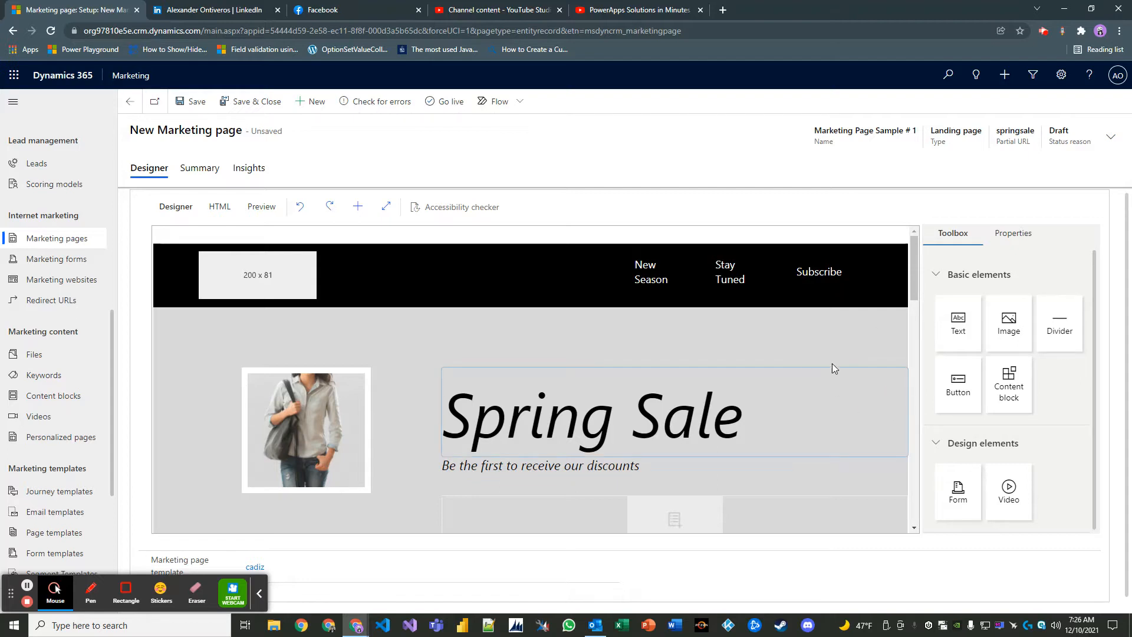
{"action": "left_click", "coordinate": [199, 103]}
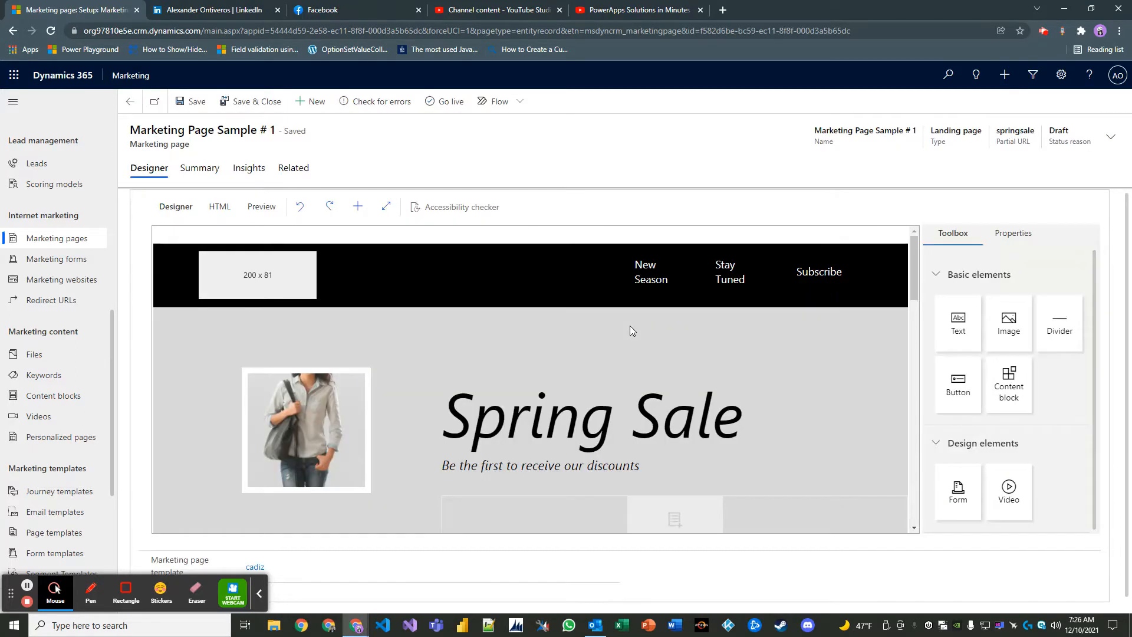
- Set the empty form slot's Marketing form property to Contact & Lead Information Form
{"action": "scroll", "coordinate": [675, 394], "scroll_direction": "down", "scroll_amount": 2}
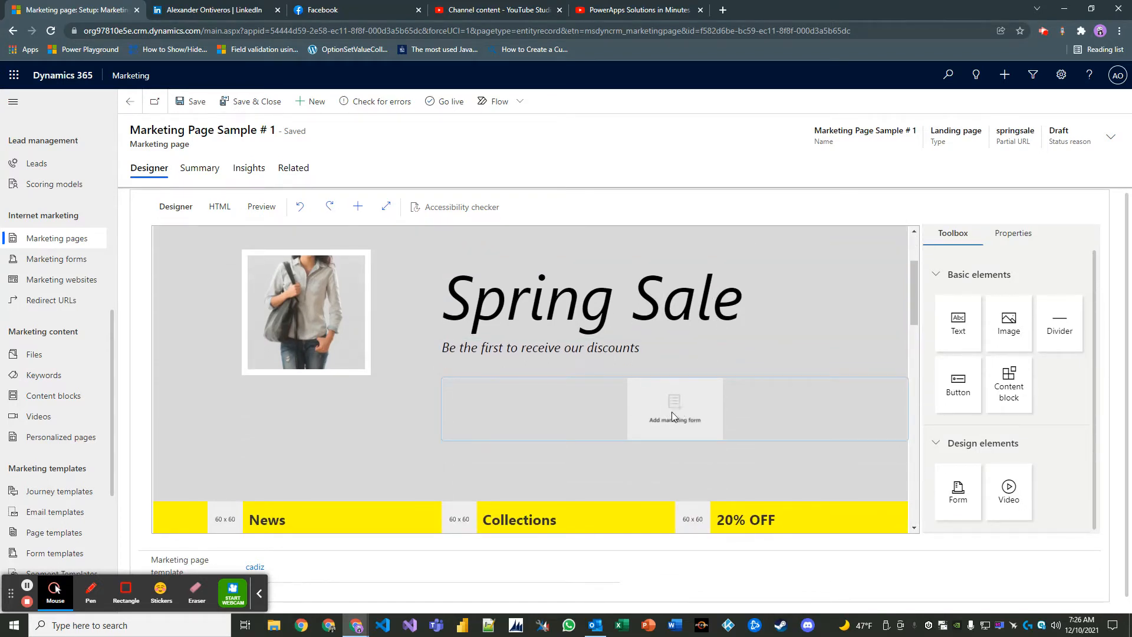
{"action": "left_click", "coordinate": [678, 405]}
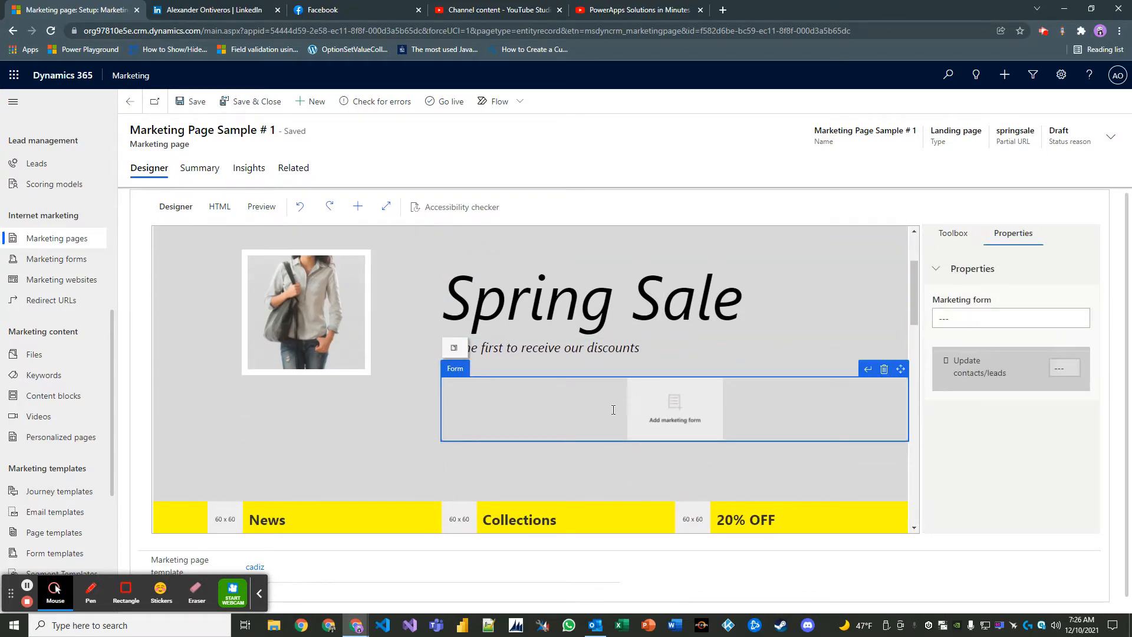
{"action": "left_click", "coordinate": [1001, 321]}
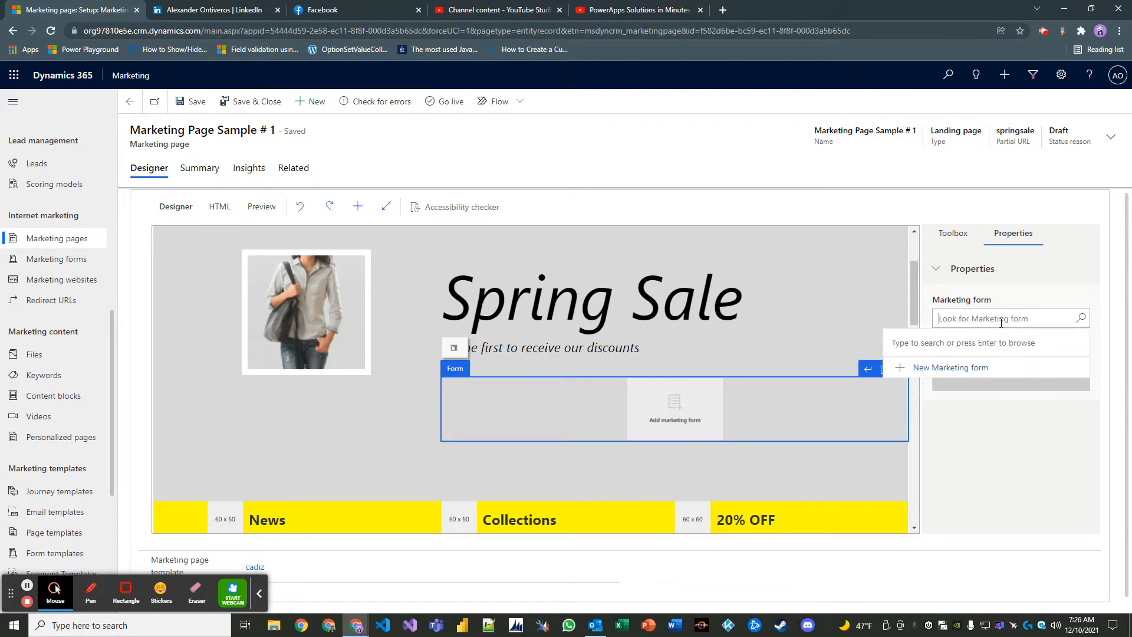
{"action": "left_click", "coordinate": [1082, 318]}
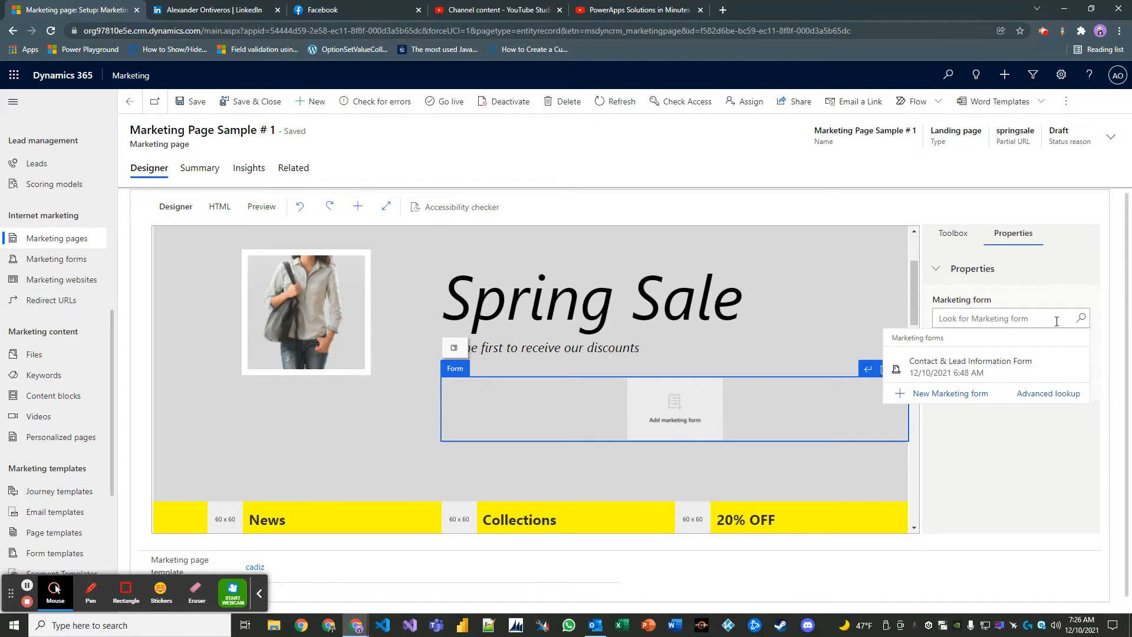
{"action": "left_click", "coordinate": [958, 370]}
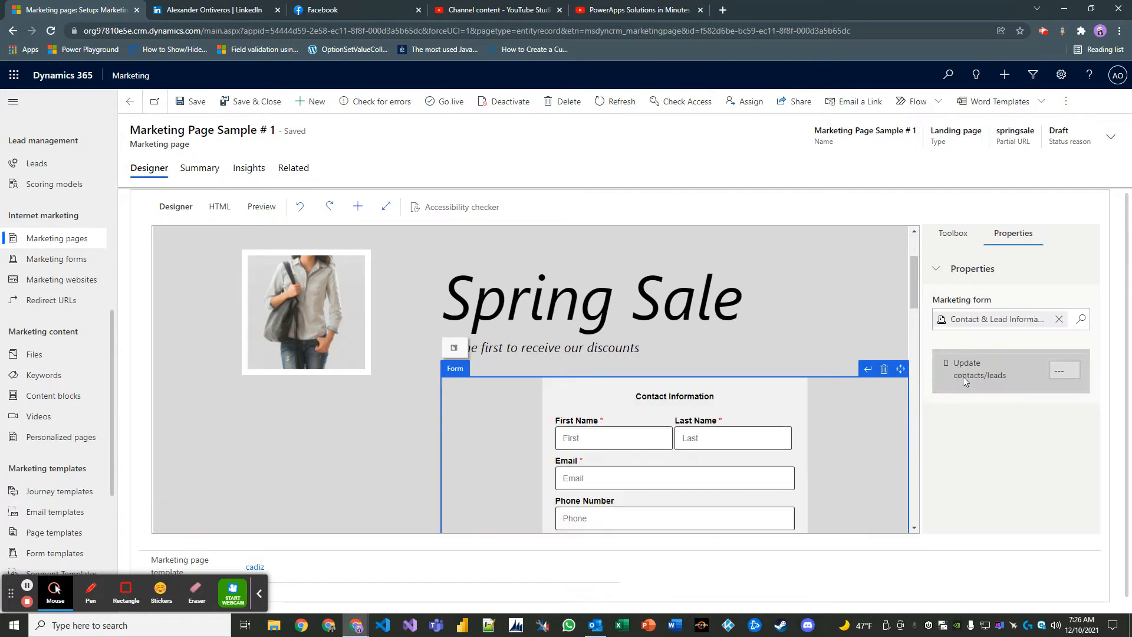
{"action": "scroll", "coordinate": [825, 318], "scroll_direction": "down", "scroll_amount": 2}
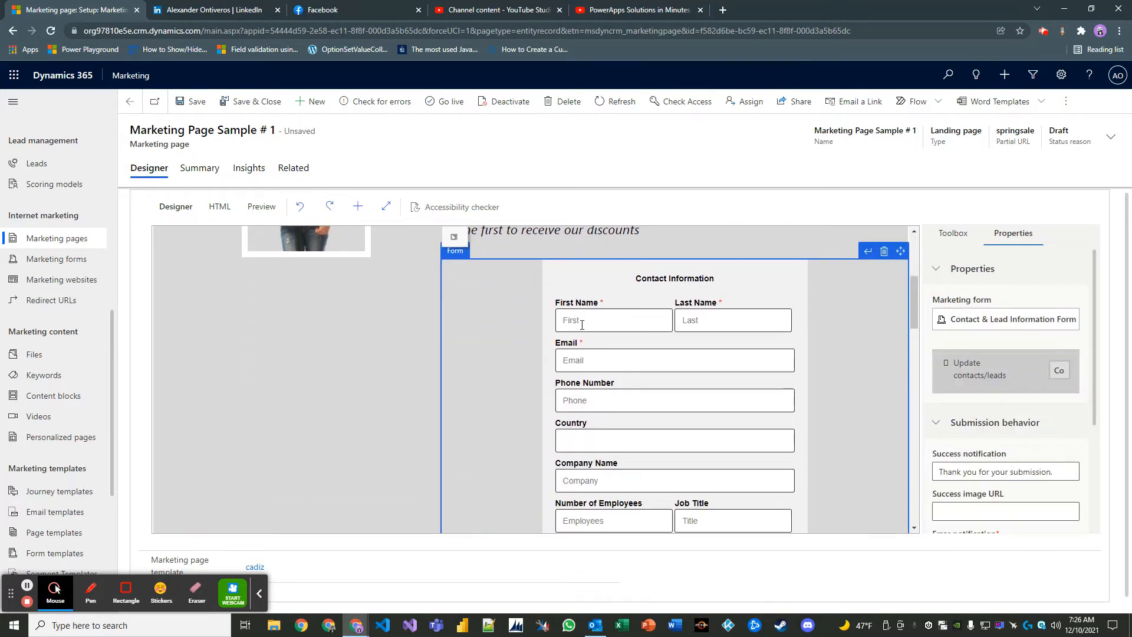
{"action": "scroll", "coordinate": [606, 330], "scroll_direction": "down", "scroll_amount": 1}
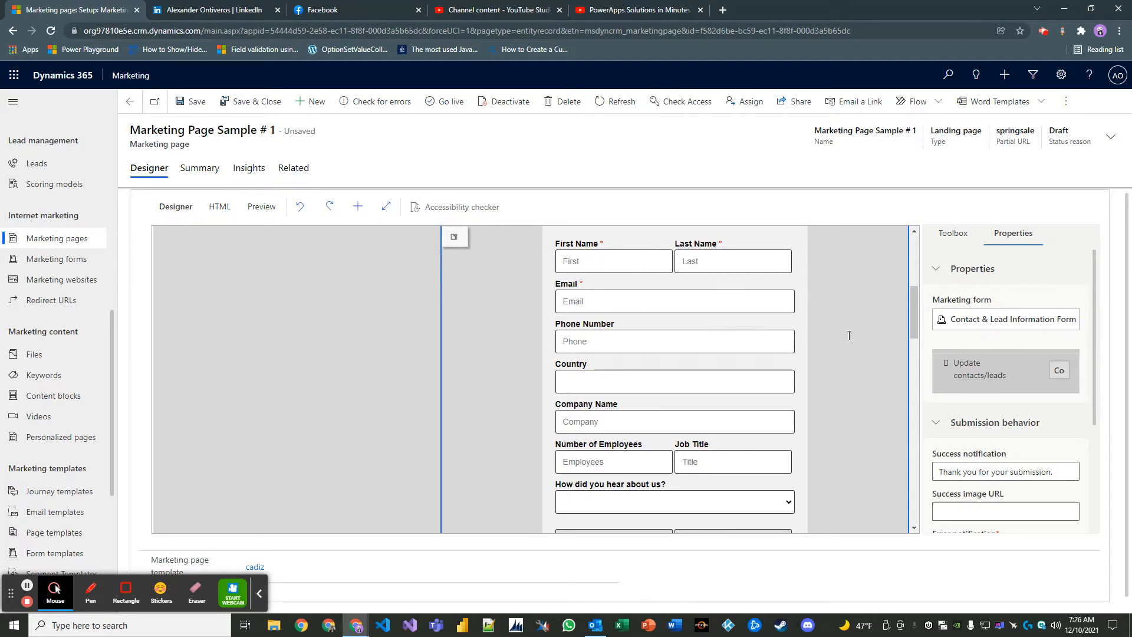
{"action": "scroll", "coordinate": [848, 336], "scroll_direction": "down", "scroll_amount": 4}
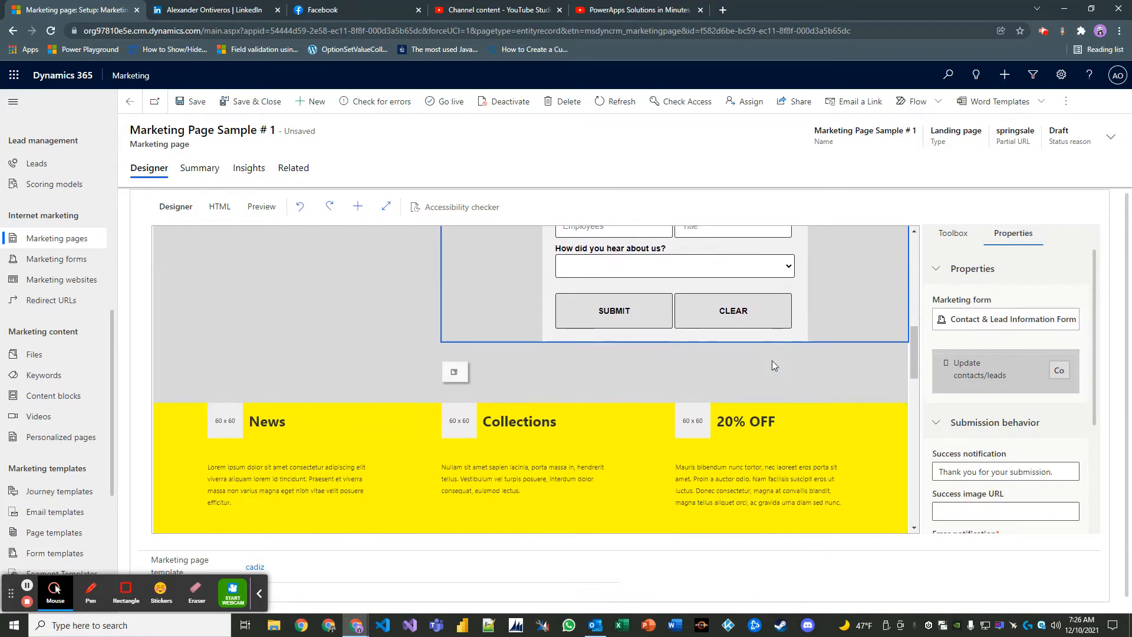
{"action": "scroll", "coordinate": [772, 365], "scroll_direction": "up", "scroll_amount": 7}
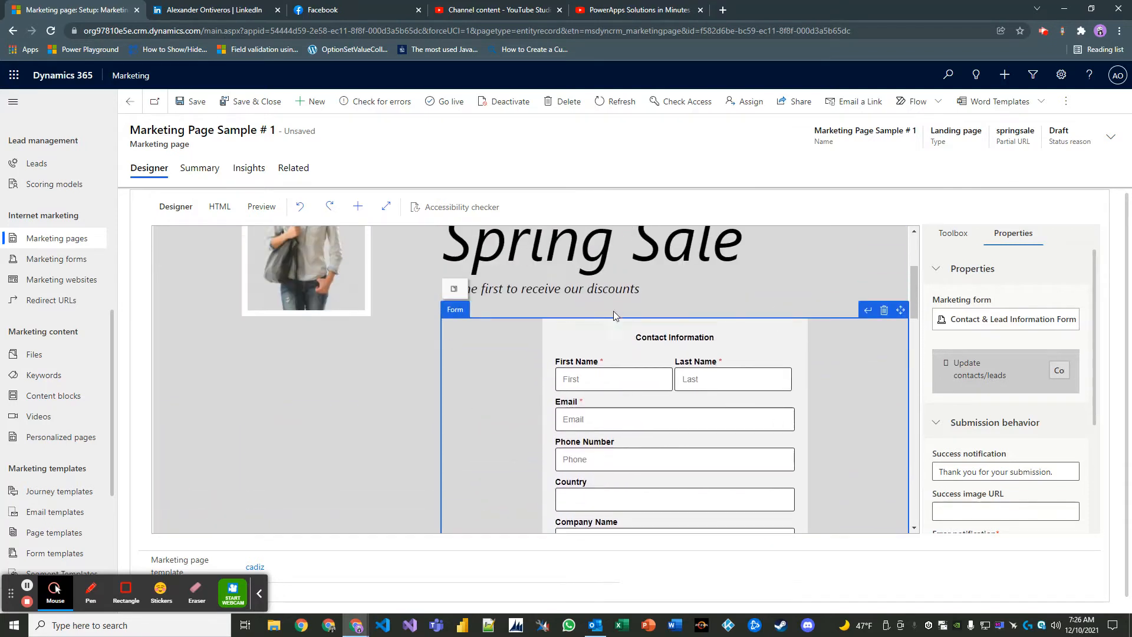
{"action": "left_click_drag", "start_coordinate": [900, 310], "coordinate": [725, 321]}
{"action": "scroll", "coordinate": [806, 324], "scroll_direction": "down", "scroll_amount": 10}
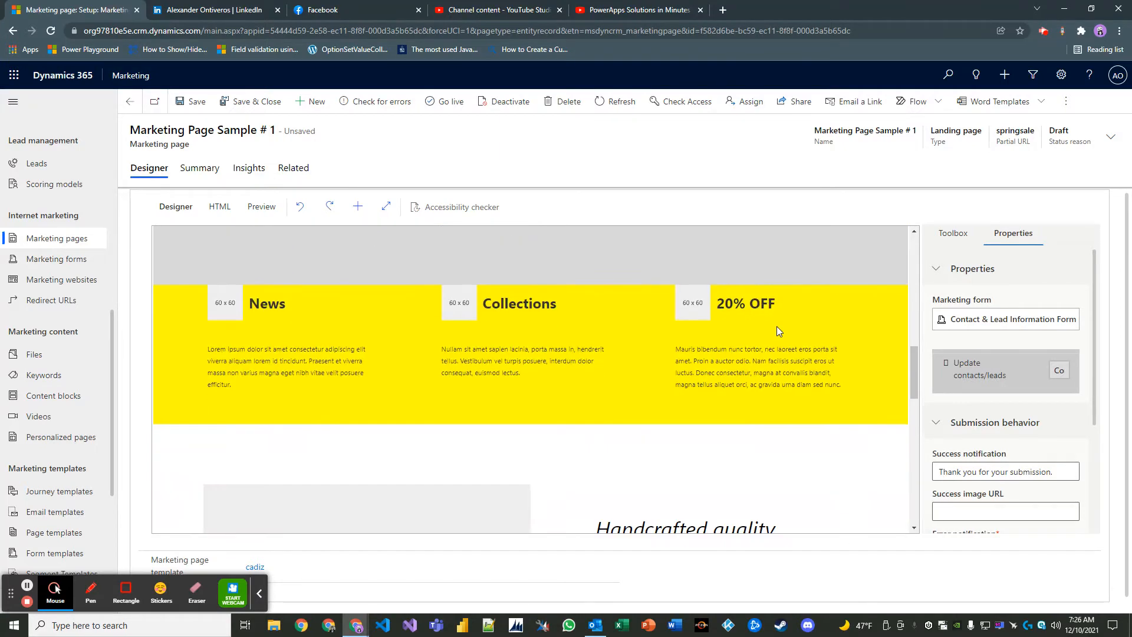
{"action": "scroll", "coordinate": [721, 317], "scroll_direction": "up", "scroll_amount": 12}
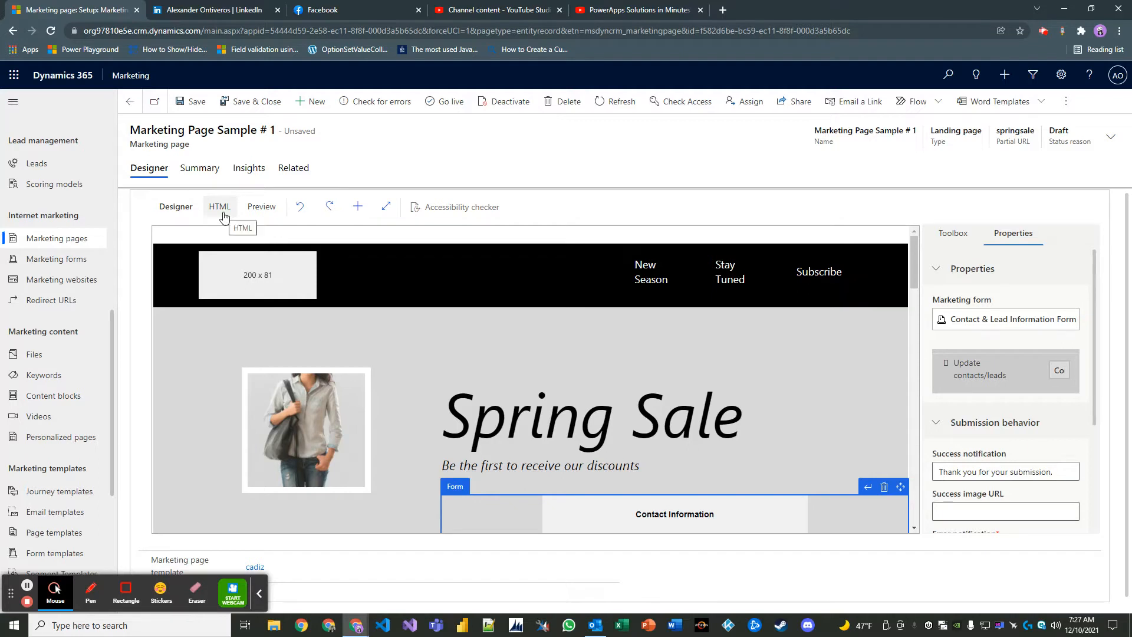
{"action": "left_click", "coordinate": [633, 279]}
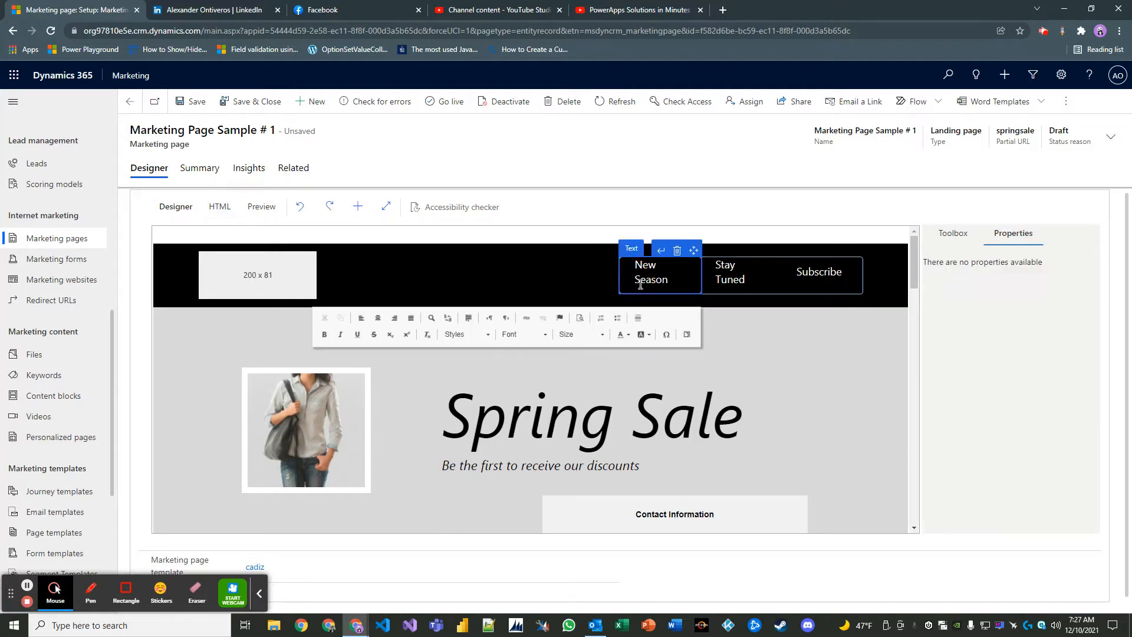
{"action": "left_click", "coordinate": [720, 277]}
{"action": "left_click", "coordinate": [679, 281]}
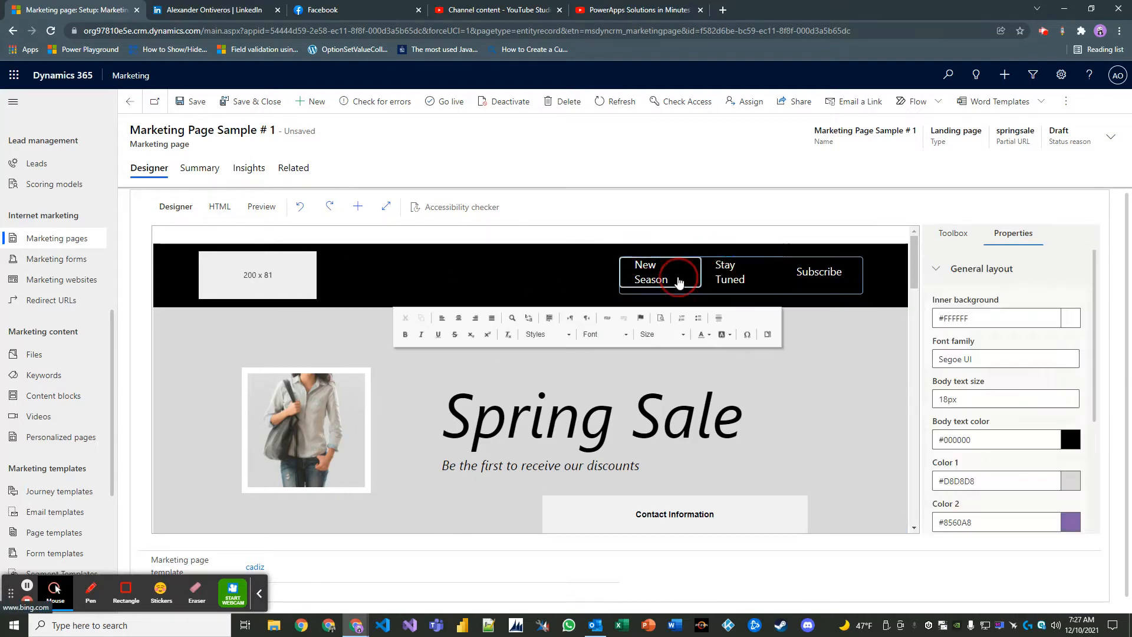
{"action": "left_click", "coordinate": [729, 283]}
{"action": "left_click", "coordinate": [834, 280]}
{"action": "left_click", "coordinate": [720, 279]}
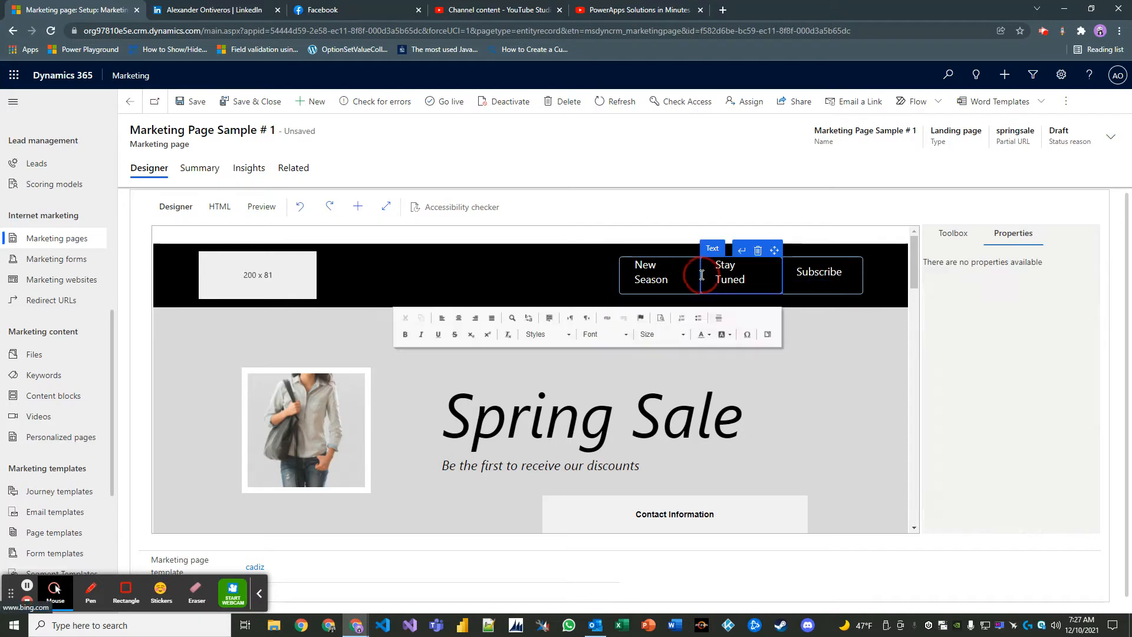
{"action": "left_click", "coordinate": [631, 282]}
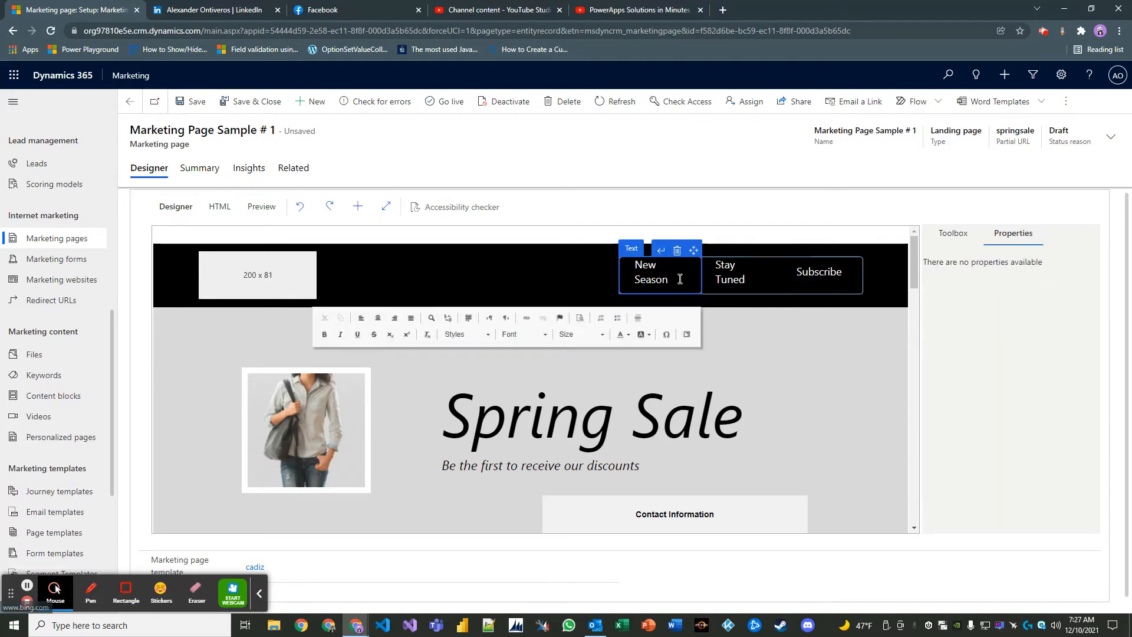
{"action": "left_click", "coordinate": [719, 284]}
{"action": "left_click", "coordinate": [802, 278]}
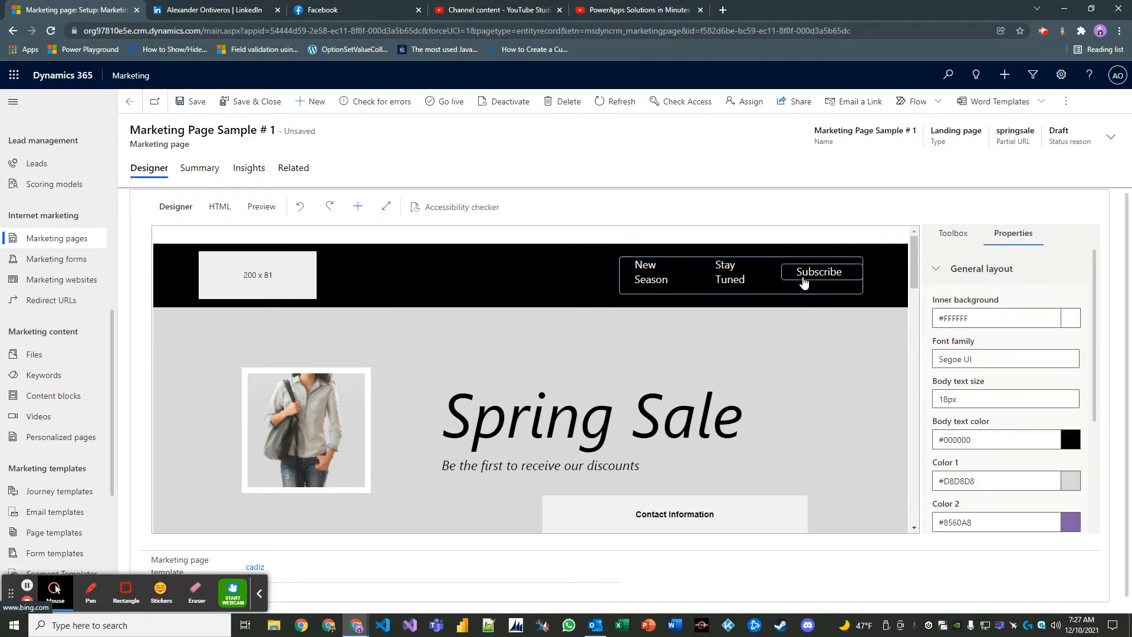
{"action": "left_click", "coordinate": [803, 280]}
{"action": "left_click", "coordinate": [726, 278]}
{"action": "left_click", "coordinate": [648, 283]}
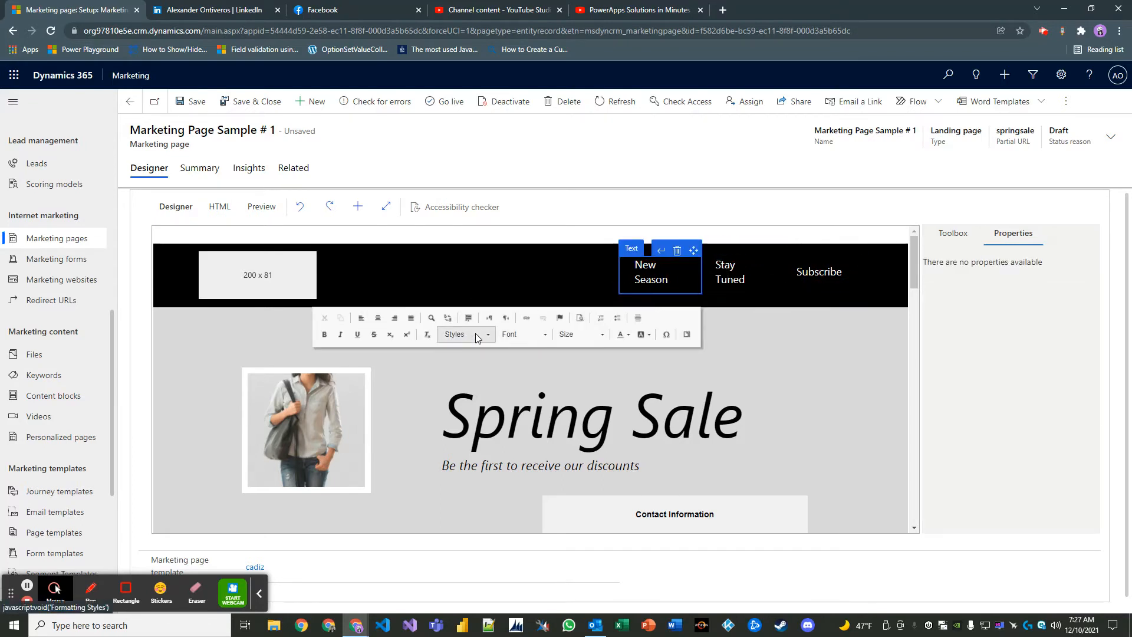
{"action": "left_click", "coordinate": [739, 277]}
{"action": "left_click", "coordinate": [824, 282]}
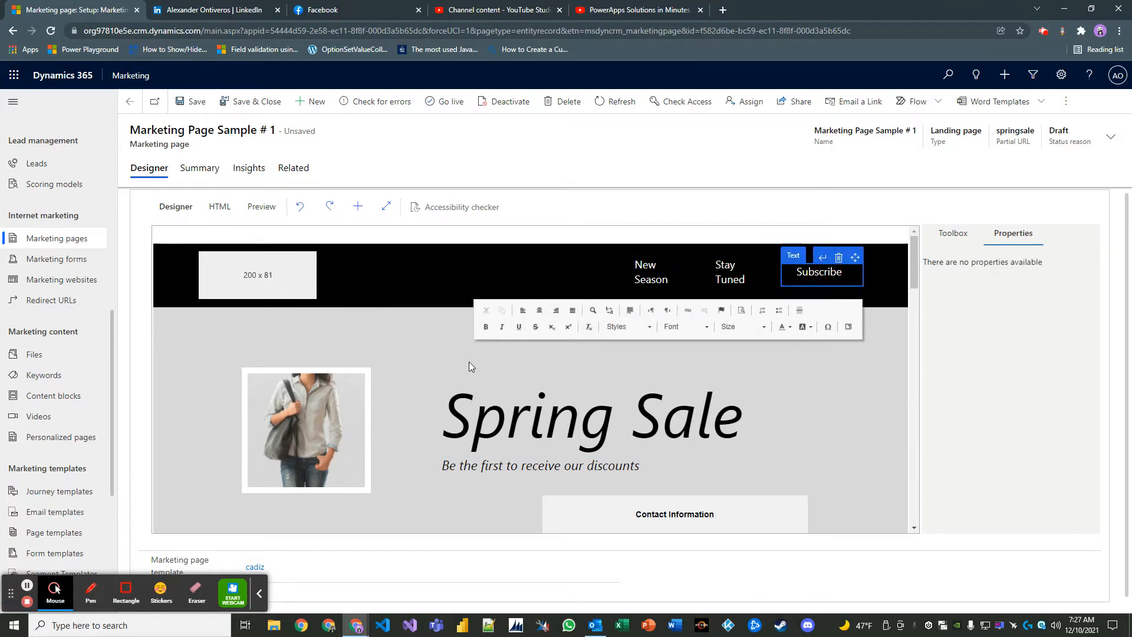
{"action": "left_click", "coordinate": [462, 404]}
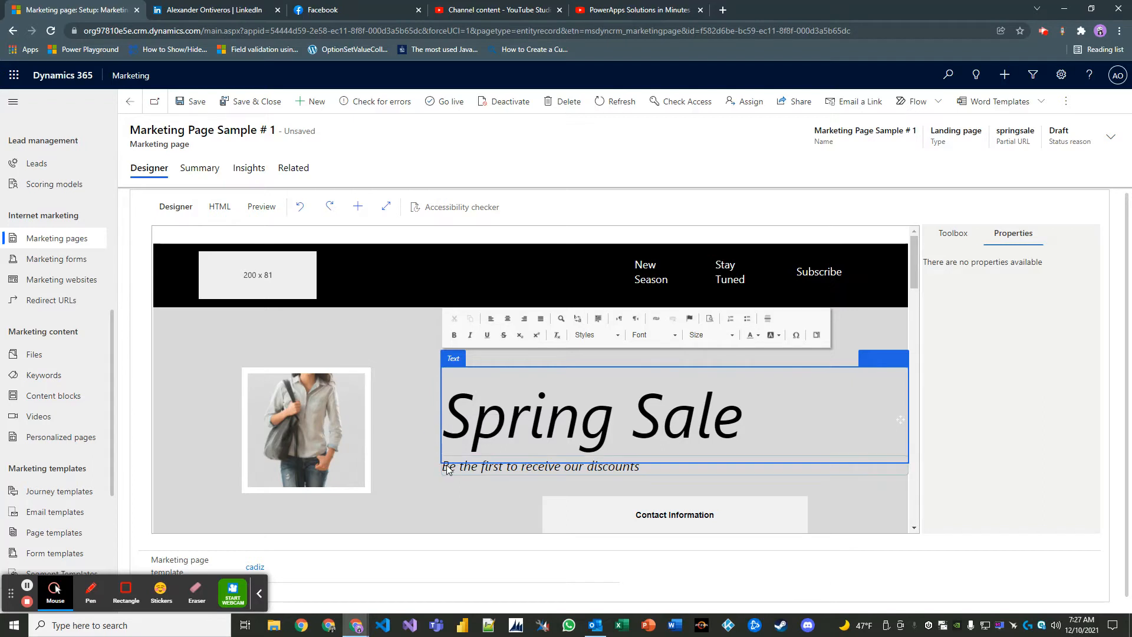
{"action": "left_click", "coordinate": [465, 470]}
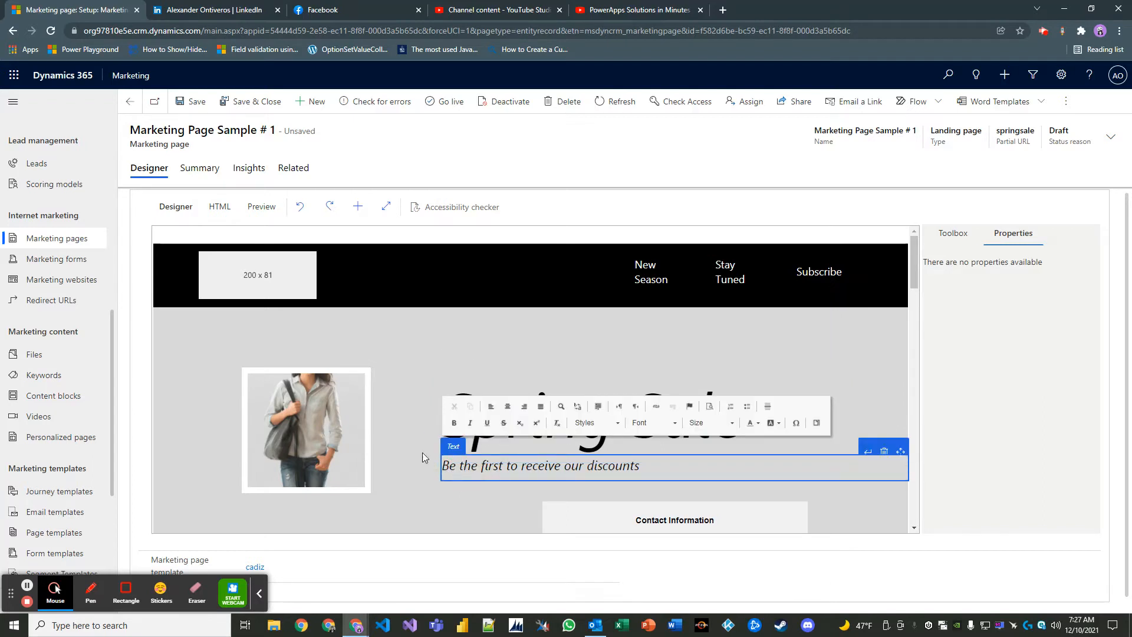
{"action": "left_click", "coordinate": [429, 369]}
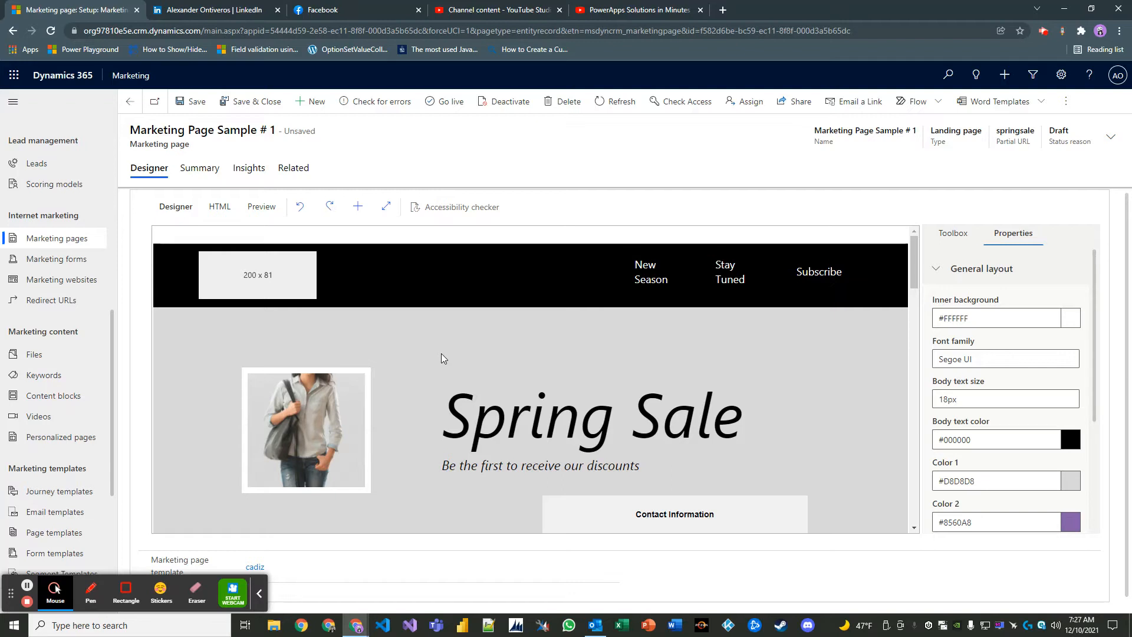
- Preview the rendered page at tablet size
{"action": "left_click", "coordinate": [263, 207]}
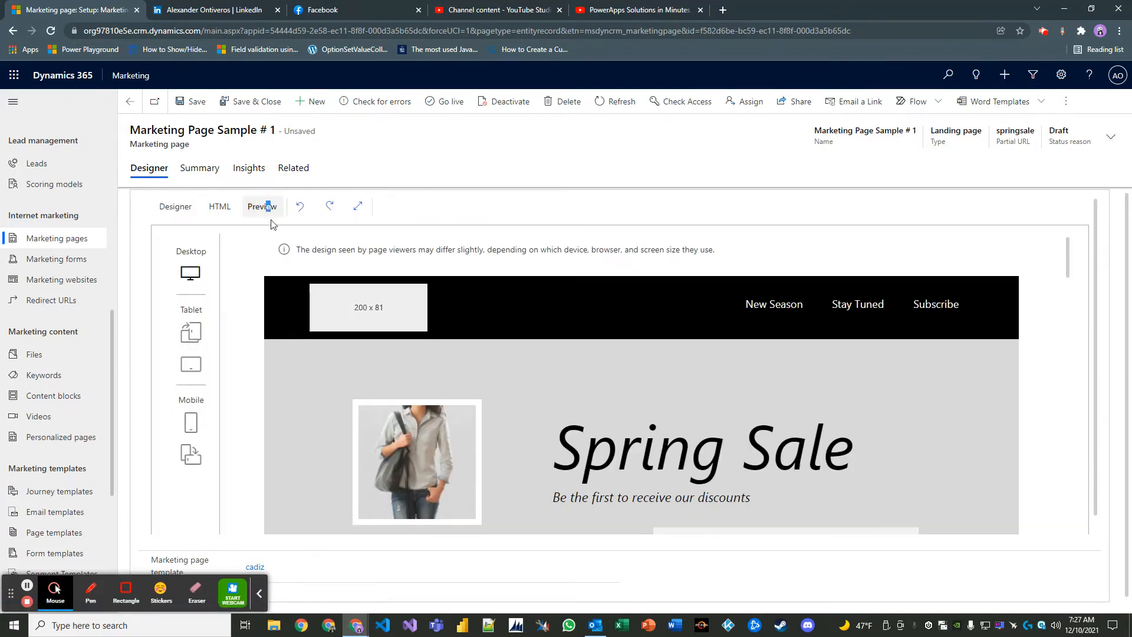
{"action": "left_click", "coordinate": [190, 332]}
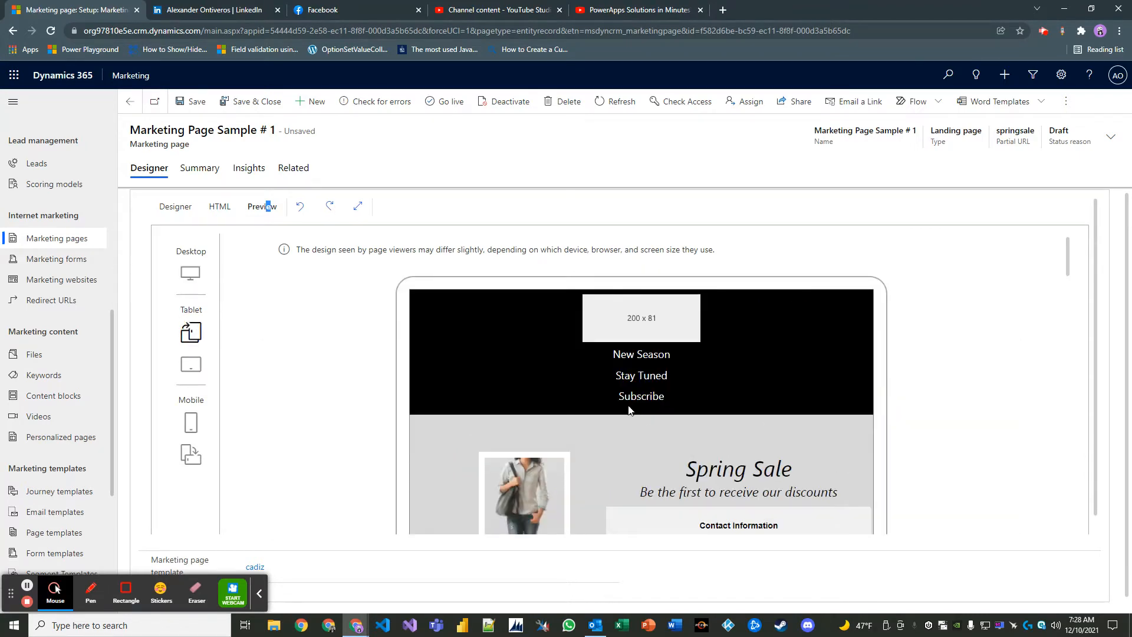
{"action": "scroll", "coordinate": [651, 408], "scroll_direction": "down", "scroll_amount": 3}
{"action": "scroll", "coordinate": [650, 408], "scroll_direction": "down", "scroll_amount": 7}
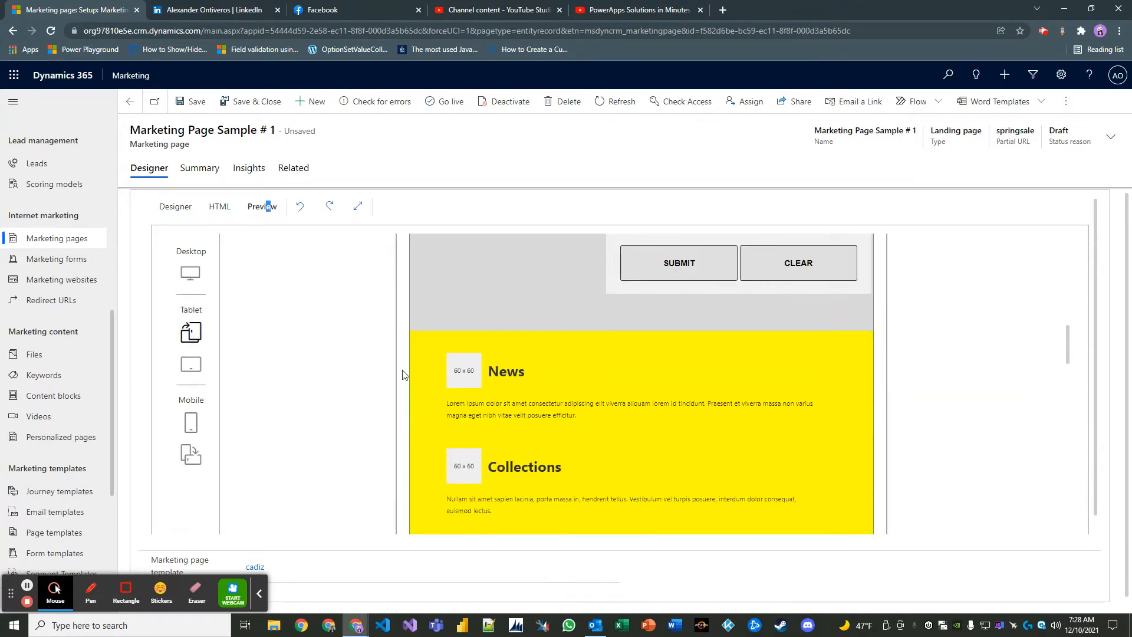
- Switch the preview to mobile size and scroll through the page and contact form
{"action": "left_click", "coordinate": [190, 423]}
{"action": "scroll", "coordinate": [692, 416], "scroll_direction": "up", "scroll_amount": 5}
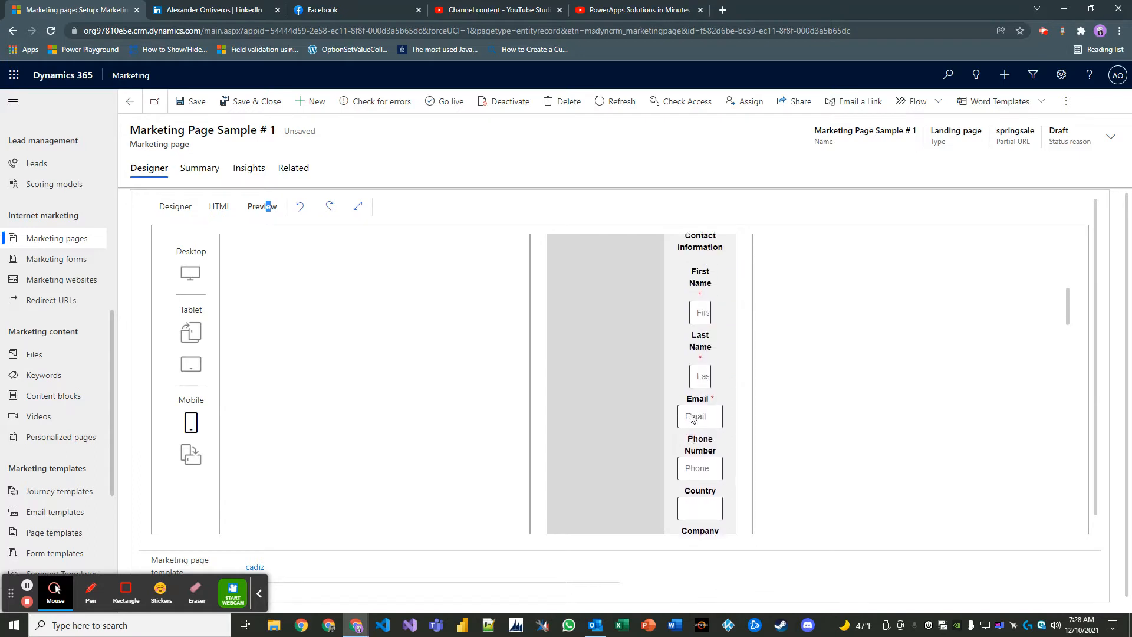
{"action": "scroll", "coordinate": [692, 415], "scroll_direction": "up", "scroll_amount": 2}
{"action": "scroll", "coordinate": [591, 266], "scroll_direction": "down", "scroll_amount": 1}
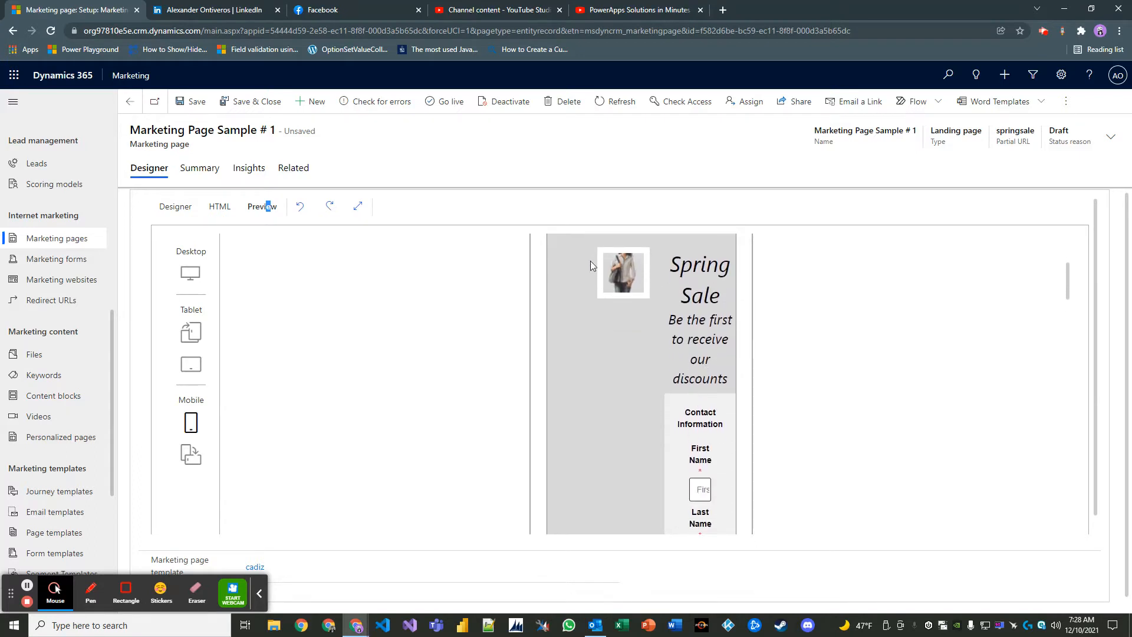
{"action": "scroll", "coordinate": [645, 429], "scroll_direction": "down", "scroll_amount": 8}
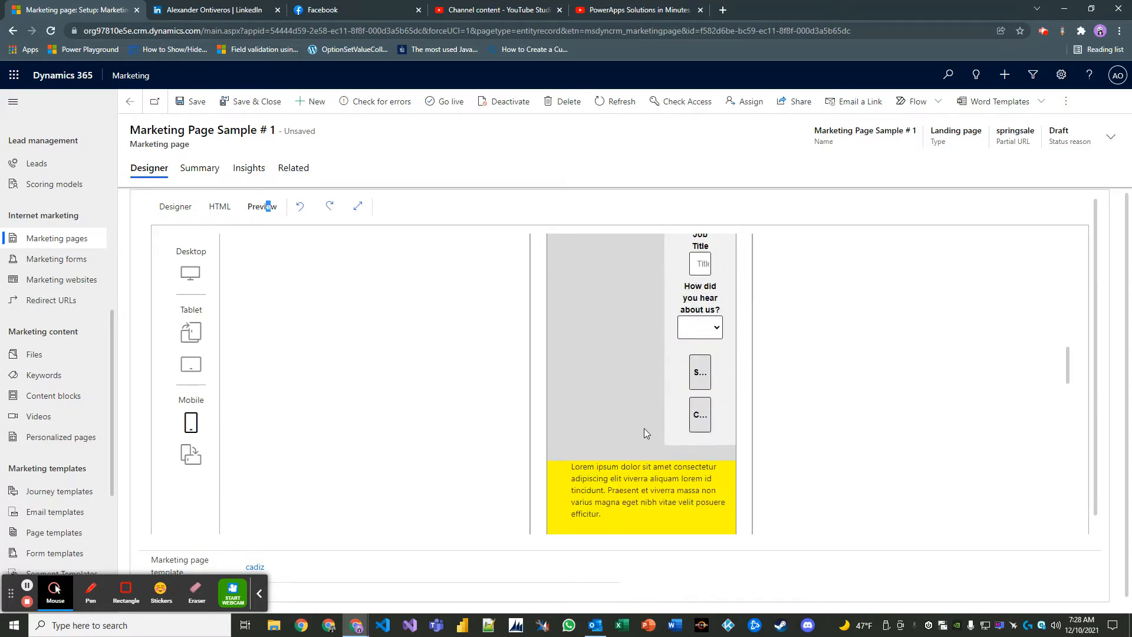
{"action": "scroll", "coordinate": [645, 432], "scroll_direction": "up", "scroll_amount": 8}
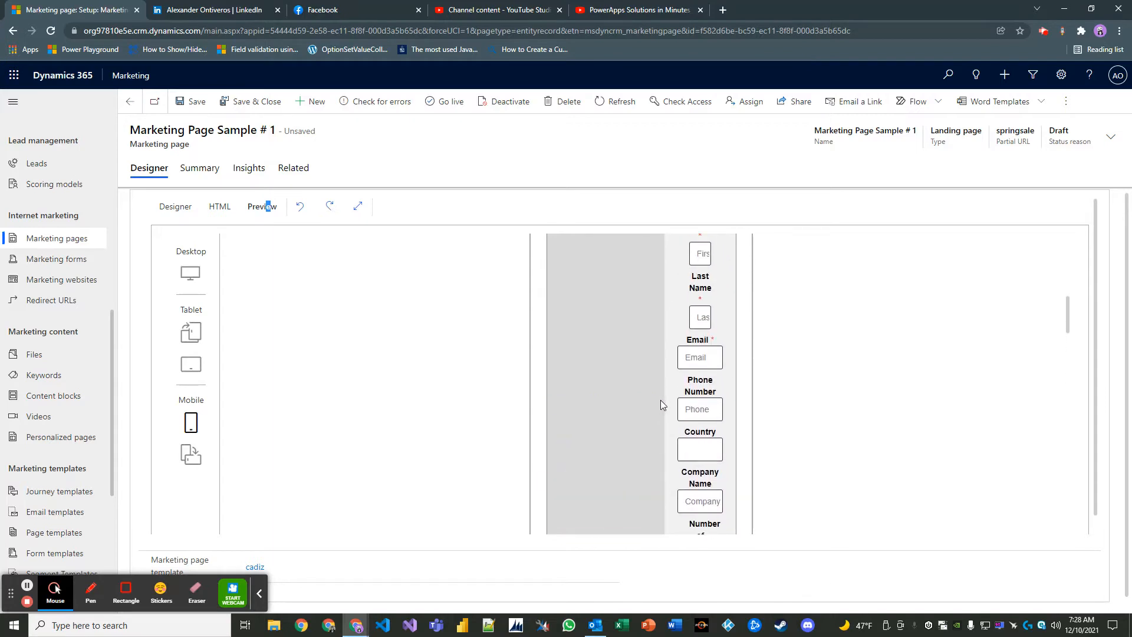
{"action": "scroll", "coordinate": [660, 400], "scroll_direction": "down", "scroll_amount": 4}
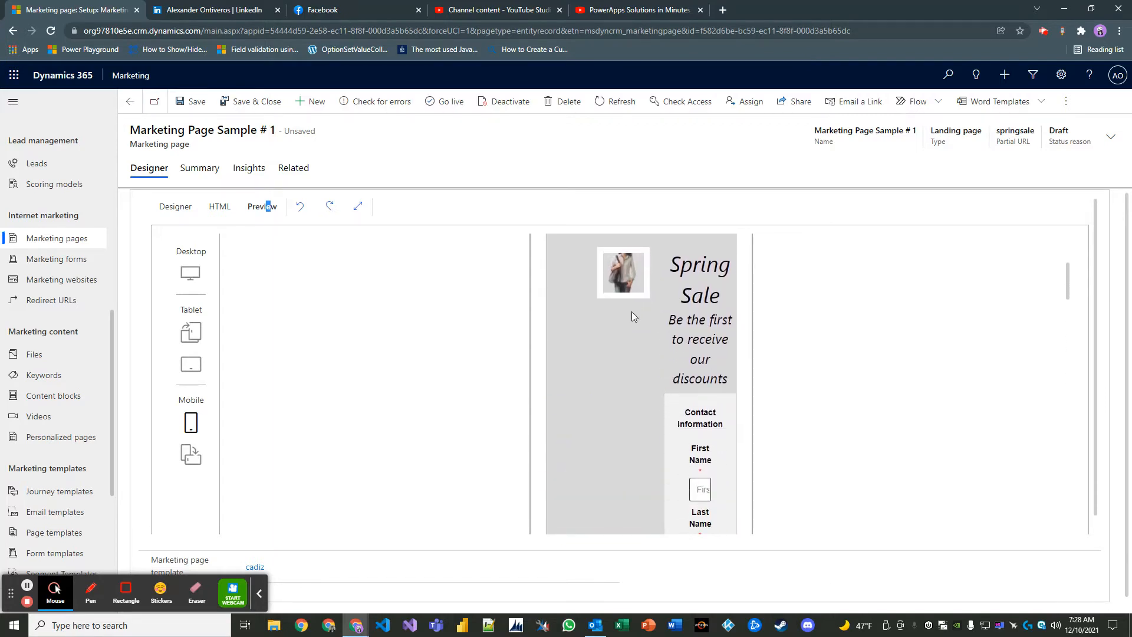
{"action": "scroll", "coordinate": [653, 395], "scroll_direction": "down", "scroll_amount": 2}
{"action": "left_click", "coordinate": [176, 206]}
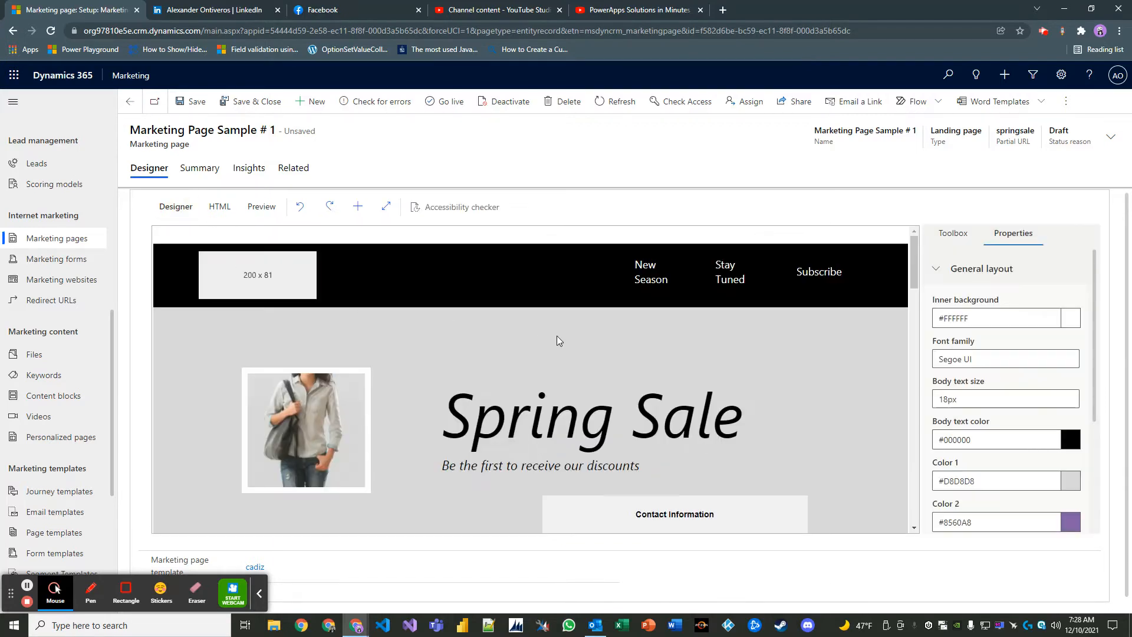
{"action": "scroll", "coordinate": [619, 383], "scroll_direction": "down", "scroll_amount": 4}
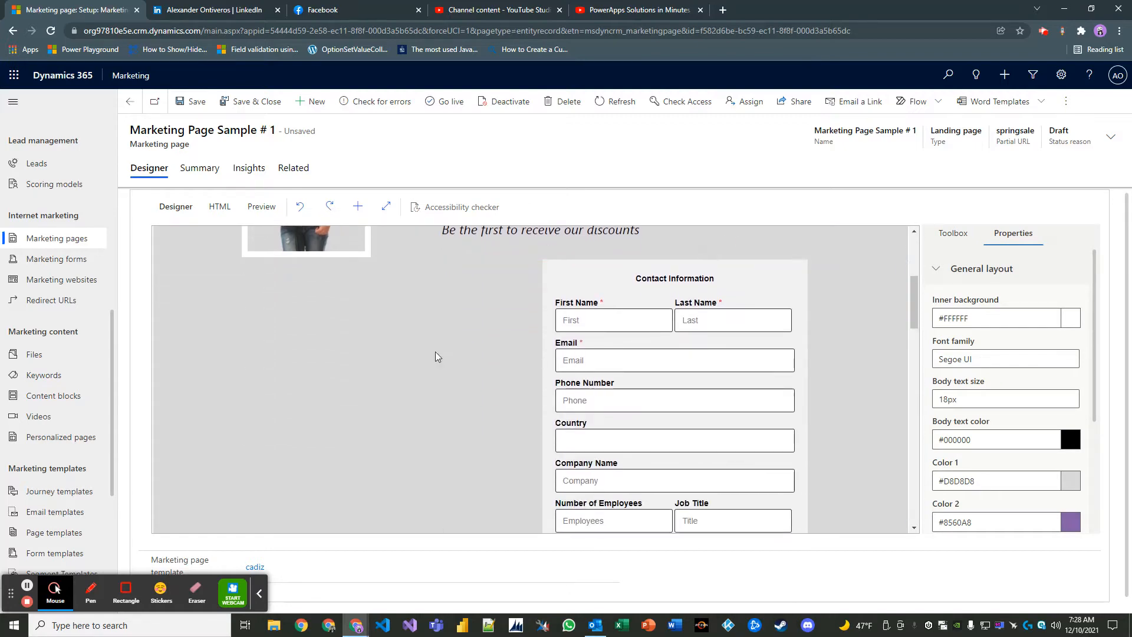
{"action": "scroll", "coordinate": [472, 362], "scroll_direction": "down", "scroll_amount": 2}
{"action": "scroll", "coordinate": [505, 370], "scroll_direction": "down", "scroll_amount": 6}
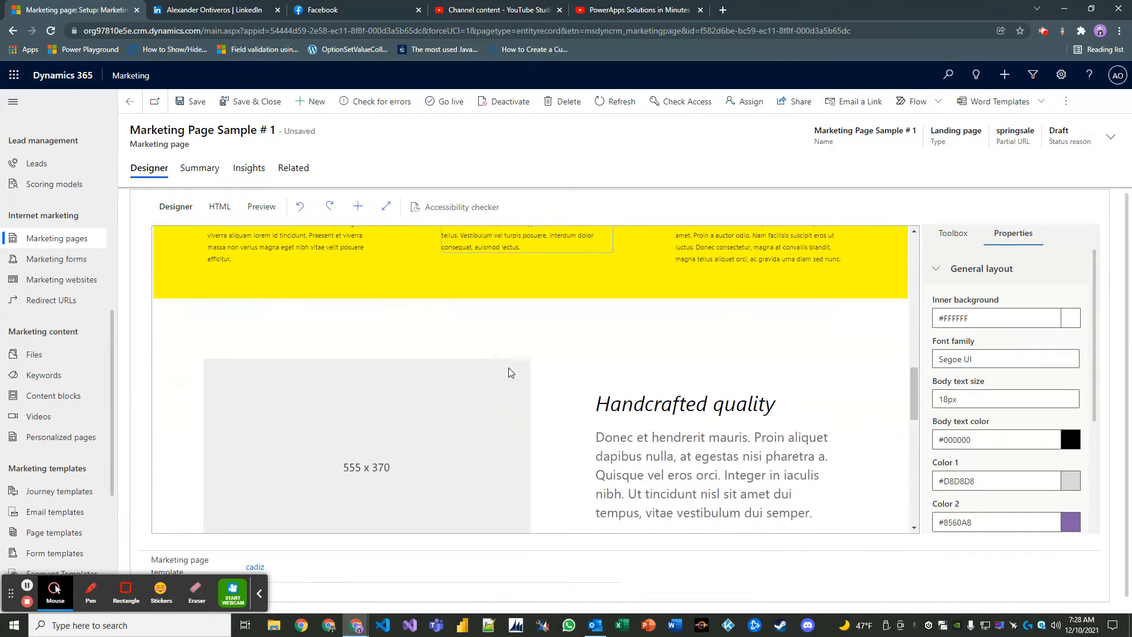
{"action": "scroll", "coordinate": [633, 377], "scroll_direction": "up", "scroll_amount": 10}
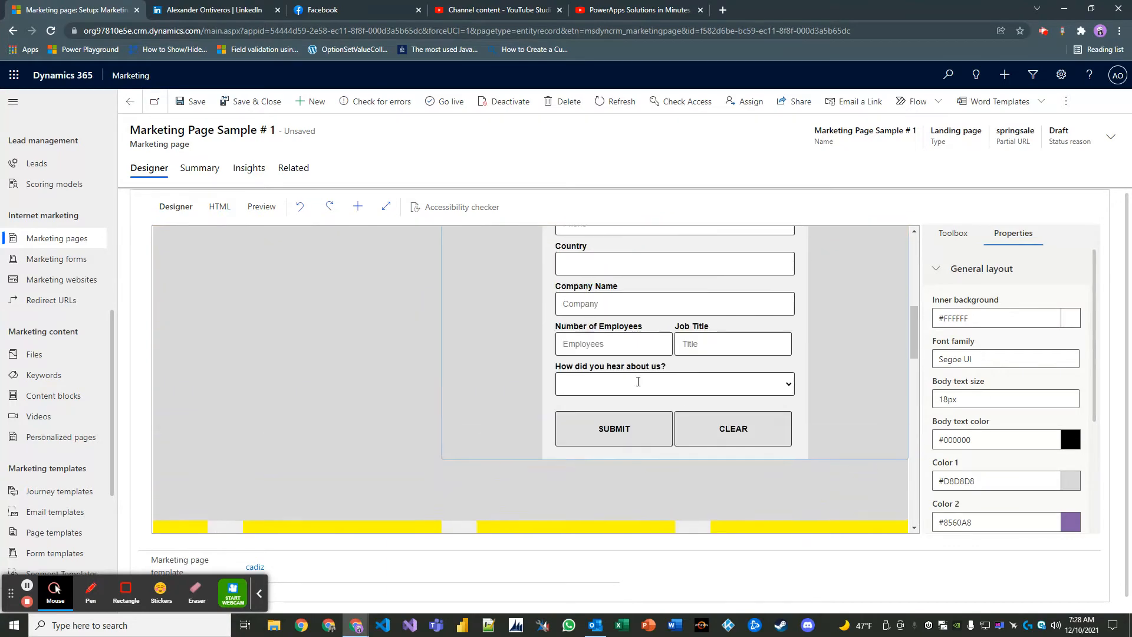
{"action": "scroll", "coordinate": [640, 372], "scroll_direction": "up", "scroll_amount": 3}
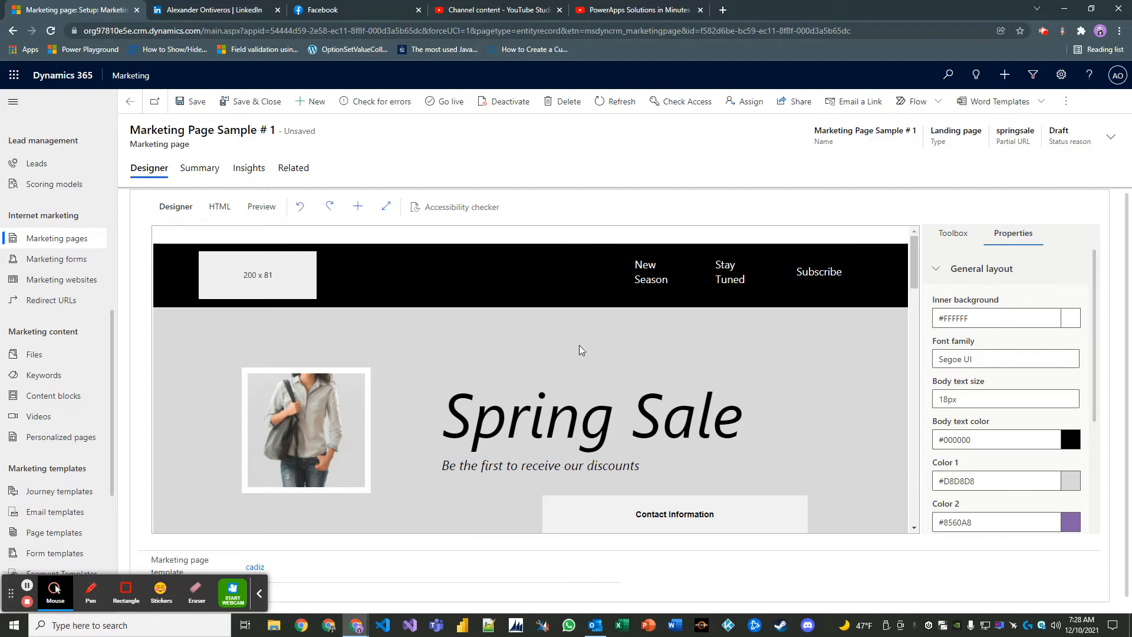
{"action": "scroll", "coordinate": [579, 345], "scroll_direction": "down", "scroll_amount": 15}
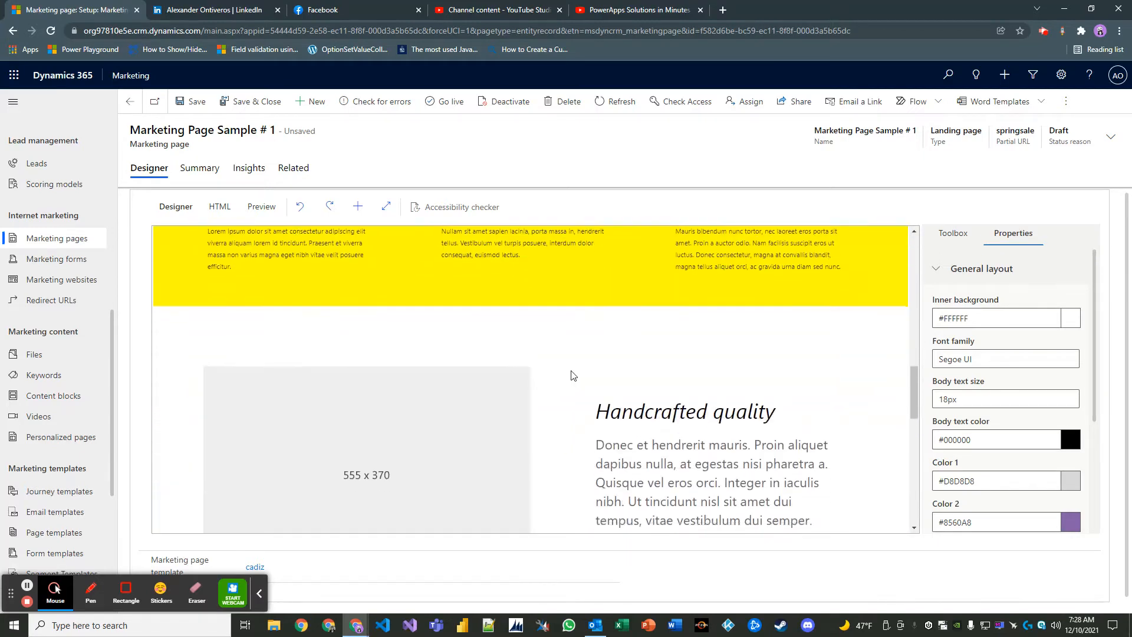
{"action": "scroll", "coordinate": [571, 375], "scroll_direction": "down", "scroll_amount": 6}
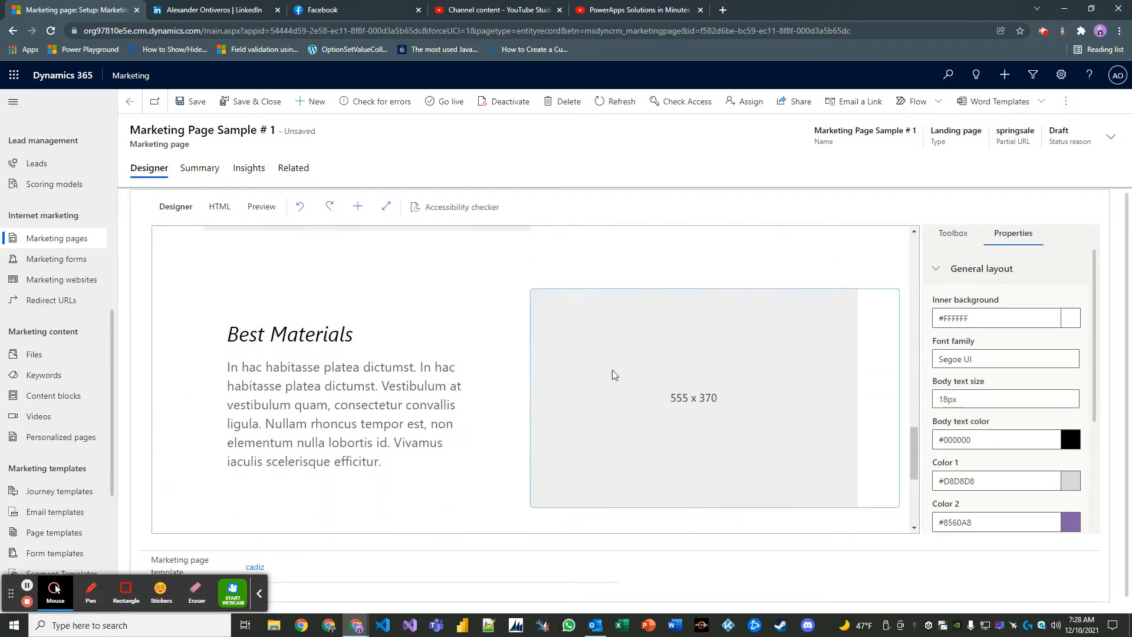
{"action": "scroll", "coordinate": [613, 369], "scroll_direction": "down", "scroll_amount": 3}
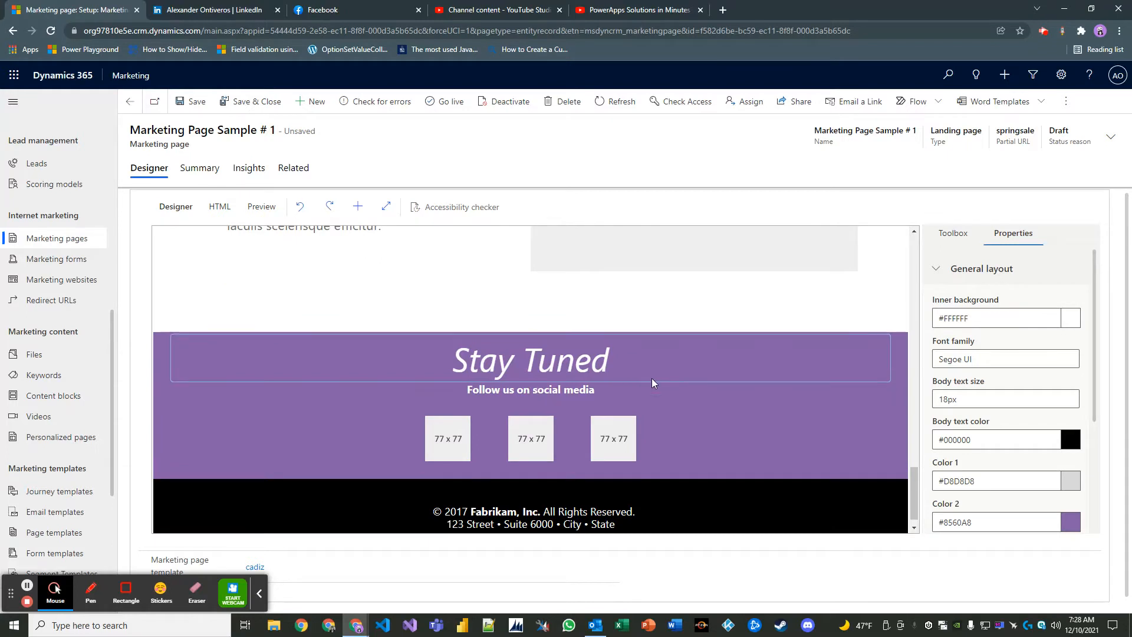
{"action": "scroll", "coordinate": [662, 428], "scroll_direction": "down", "scroll_amount": 1}
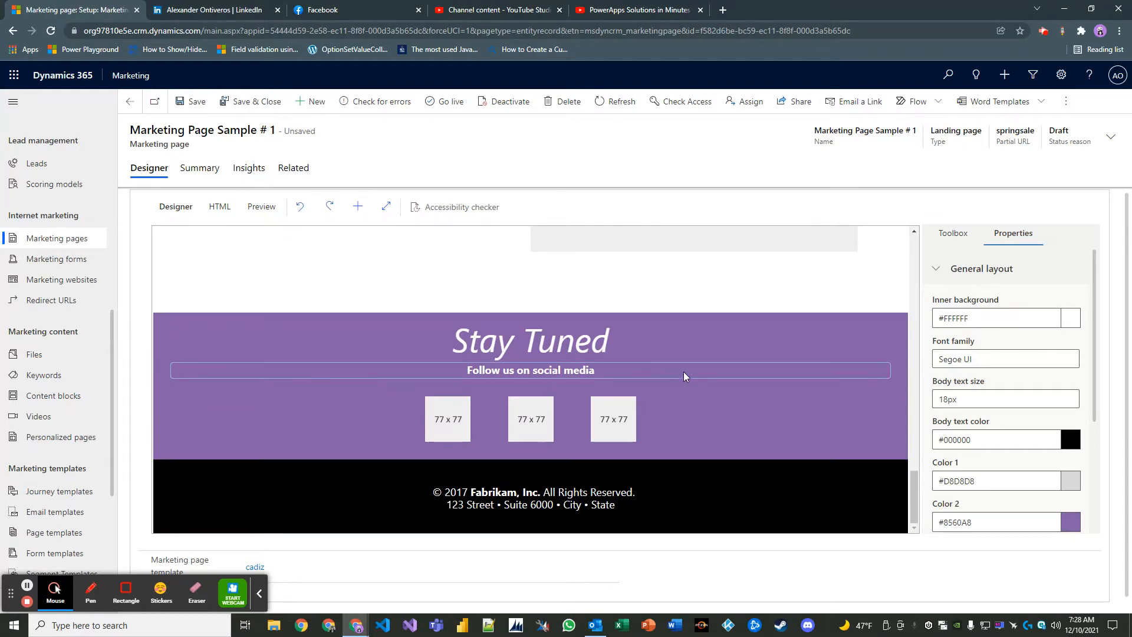
{"action": "scroll", "coordinate": [683, 371], "scroll_direction": "up", "scroll_amount": 6}
{"action": "scroll", "coordinate": [740, 360], "scroll_direction": "up", "scroll_amount": 4}
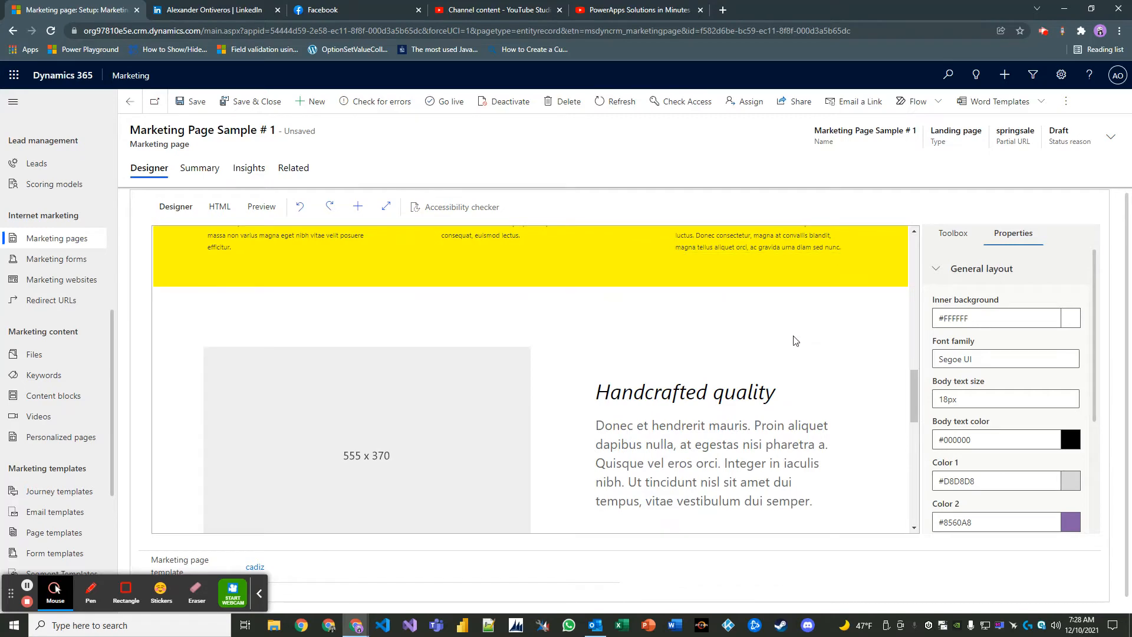
{"action": "scroll", "coordinate": [795, 334], "scroll_direction": "up", "scroll_amount": 10}
{"action": "scroll", "coordinate": [802, 314], "scroll_direction": "up", "scroll_amount": 1}
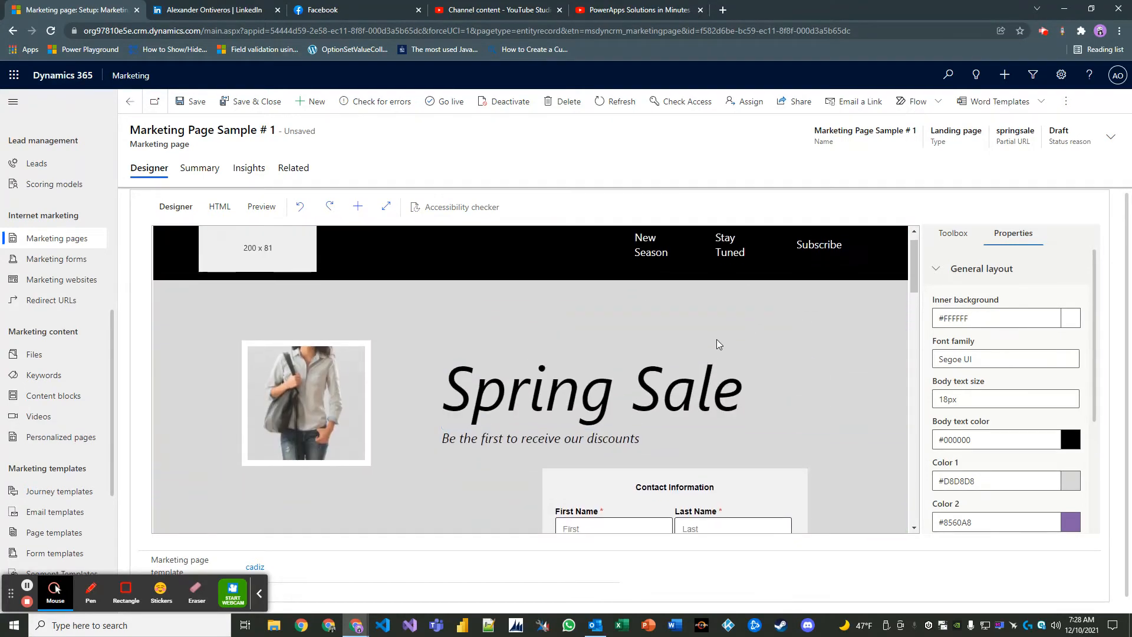
{"action": "scroll", "coordinate": [716, 338], "scroll_direction": "down", "scroll_amount": 1}
{"action": "left_click", "coordinate": [319, 335]}
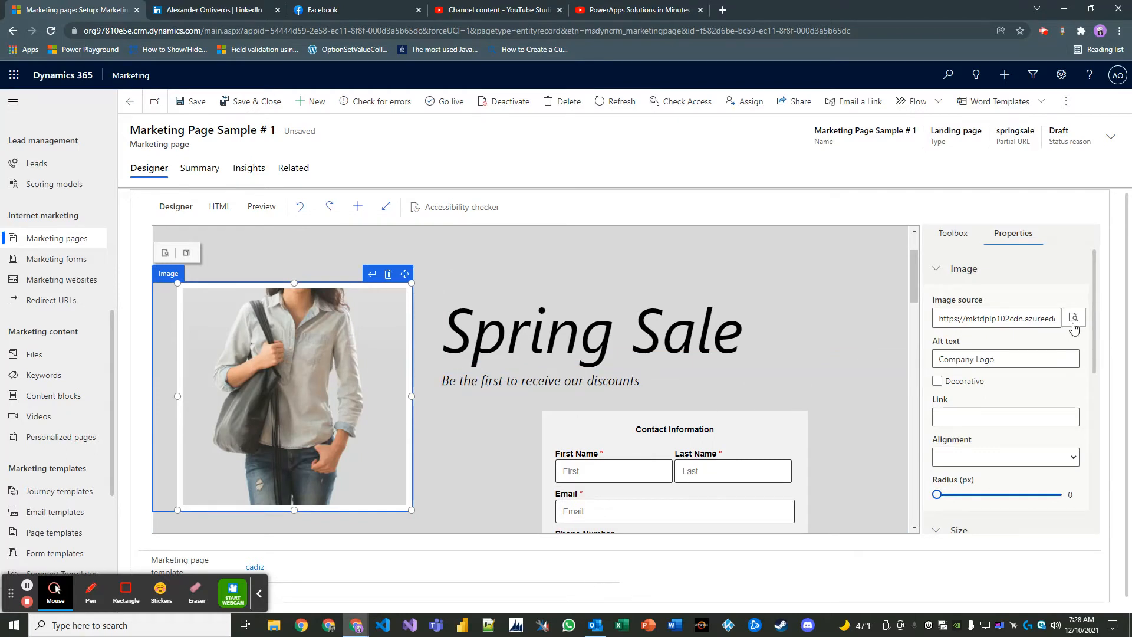
{"action": "left_click_drag", "start_coordinate": [936, 319], "coordinate": [1066, 318]}
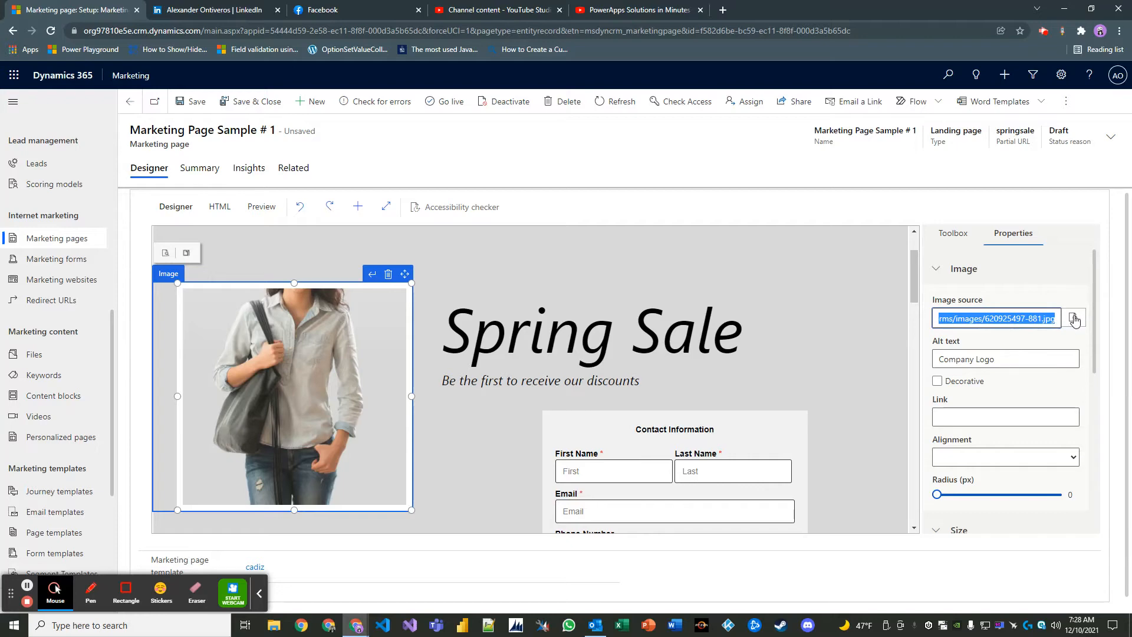
{"action": "left_click", "coordinate": [1073, 319]}
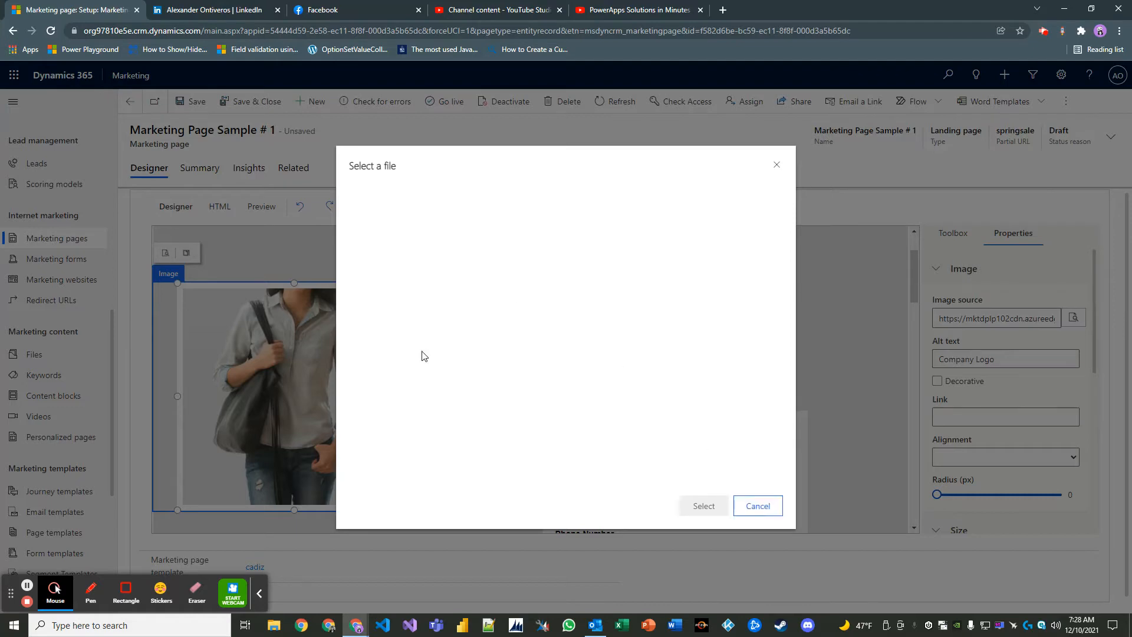
{"action": "left_click", "coordinate": [758, 505]}
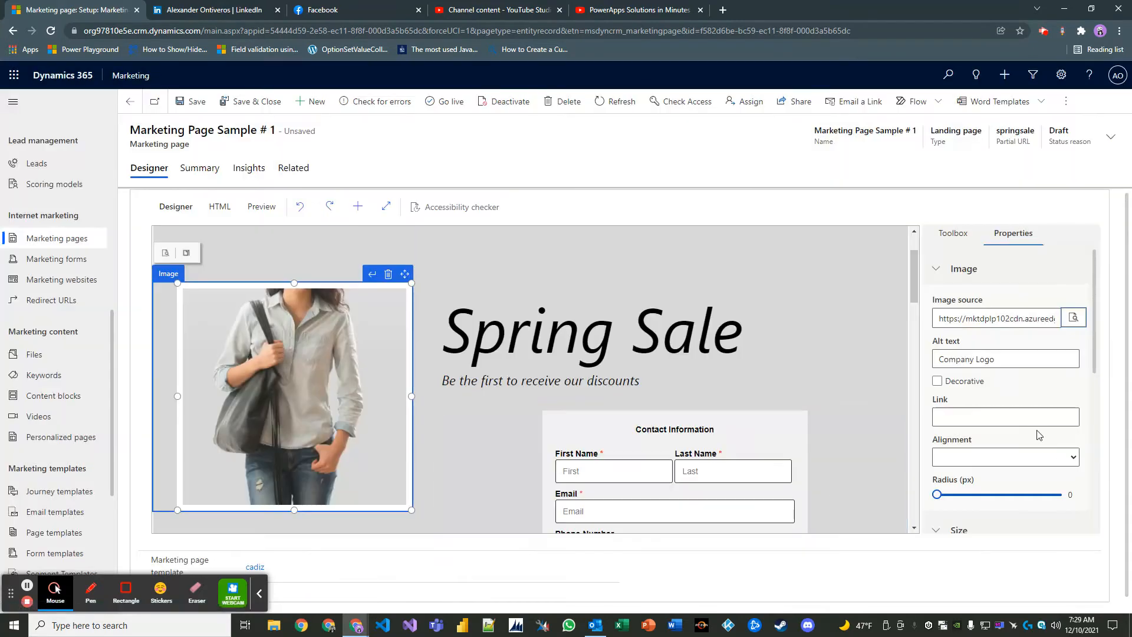
{"action": "scroll", "coordinate": [1038, 413], "scroll_direction": "down", "scroll_amount": 2}
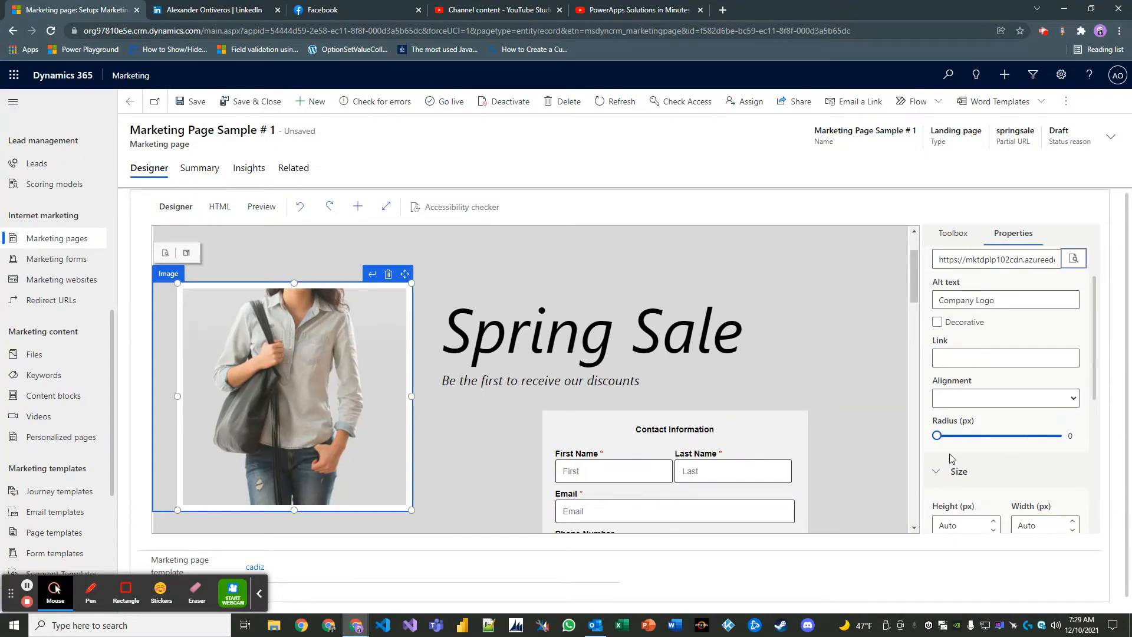
{"action": "scroll", "coordinate": [952, 457], "scroll_direction": "down", "scroll_amount": 3}
{"action": "scroll", "coordinate": [980, 404], "scroll_direction": "down", "scroll_amount": 1}
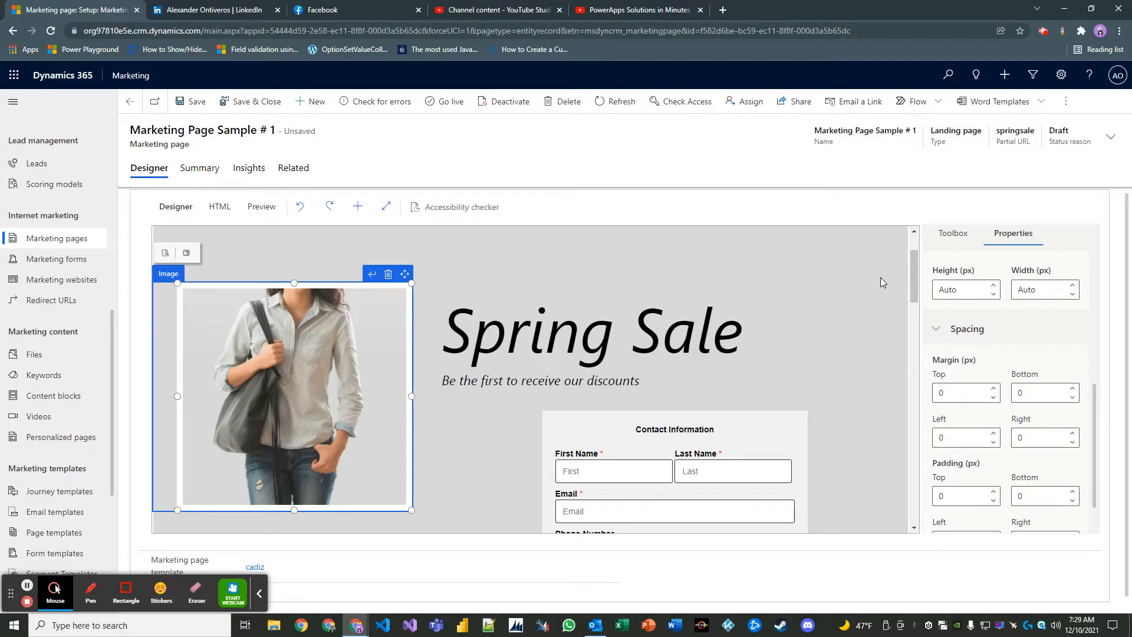
{"action": "left_click", "coordinate": [874, 253]}
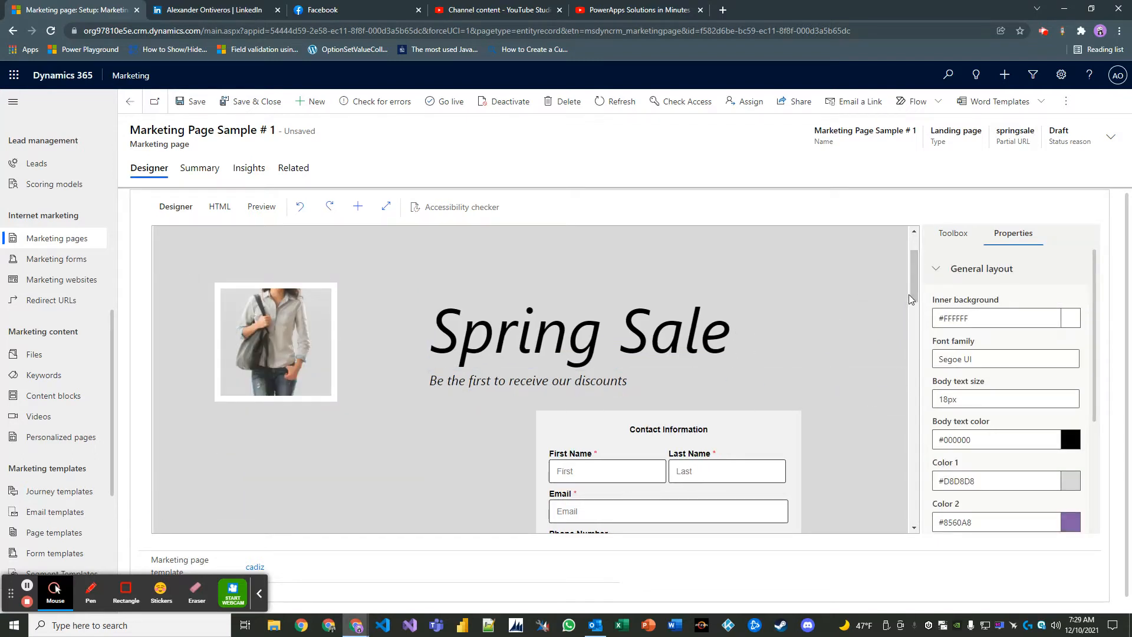
{"action": "scroll", "coordinate": [901, 417], "scroll_direction": "down", "scroll_amount": 1}
{"action": "scroll", "coordinate": [901, 416], "scroll_direction": "down", "scroll_amount": 5}
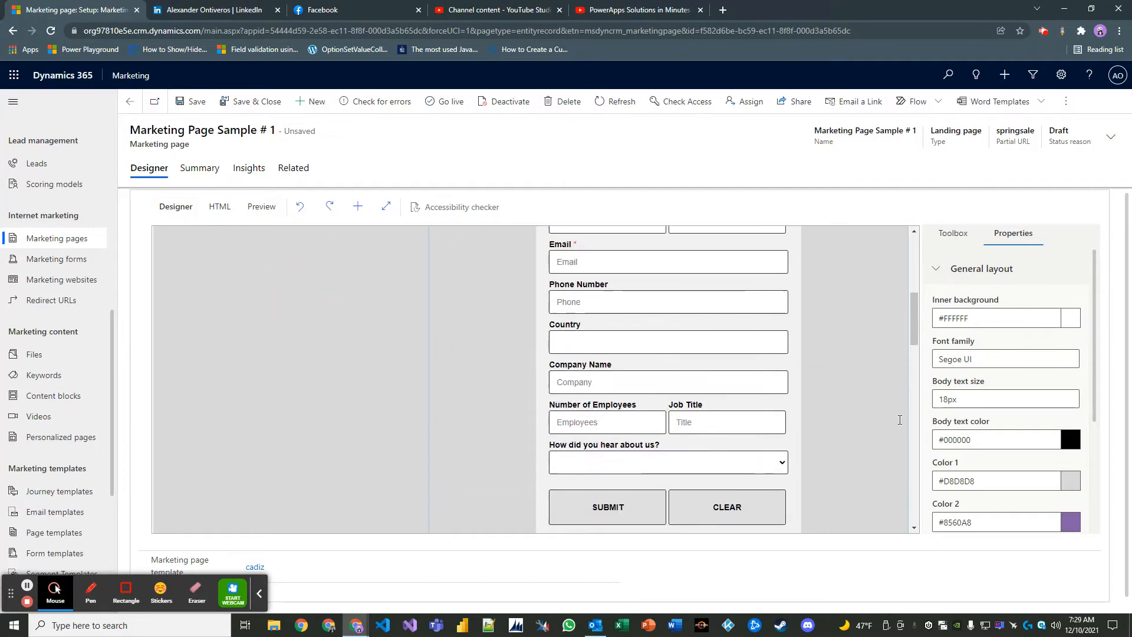
{"action": "scroll", "coordinate": [857, 432], "scroll_direction": "down", "scroll_amount": 10}
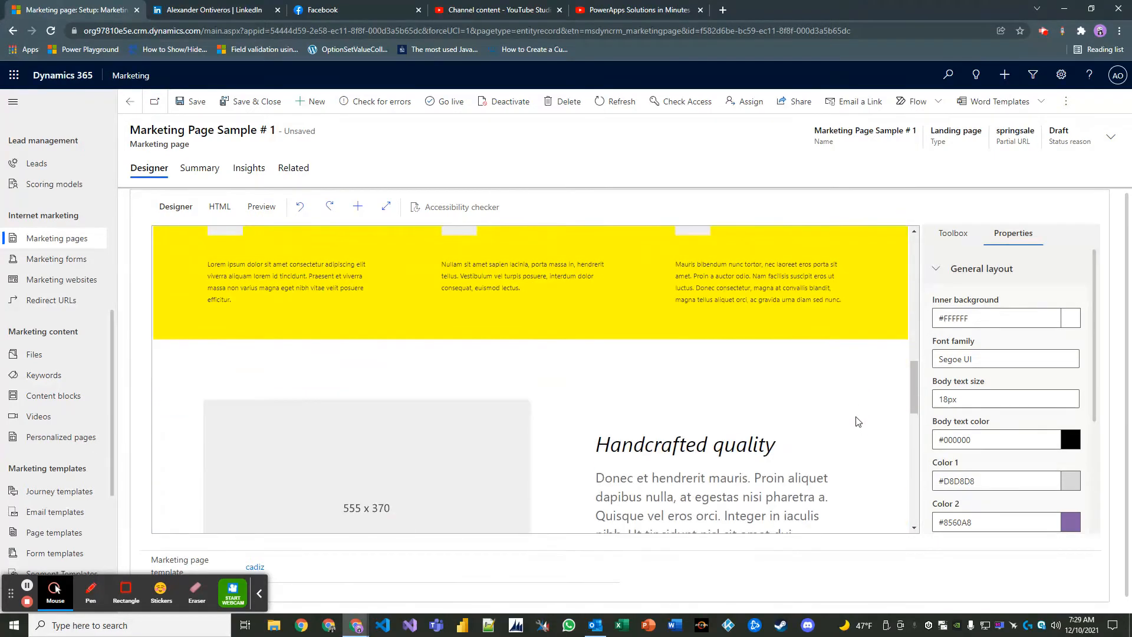
{"action": "scroll", "coordinate": [856, 416], "scroll_direction": "down", "scroll_amount": 1}
{"action": "scroll", "coordinate": [847, 403], "scroll_direction": "up", "scroll_amount": 9}
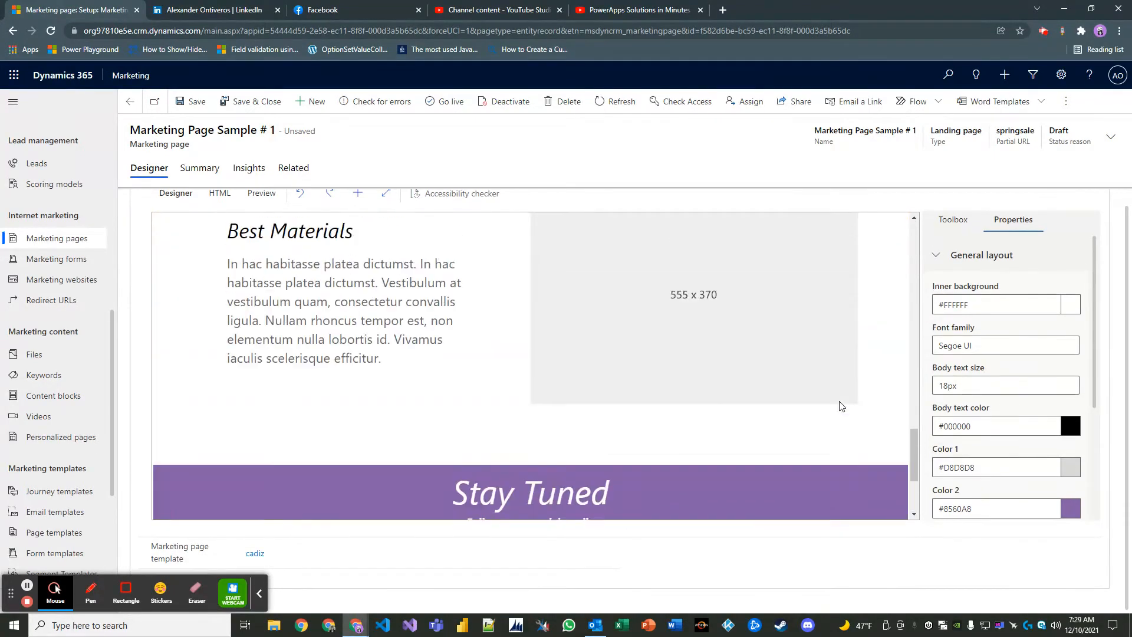
{"action": "scroll", "coordinate": [844, 397], "scroll_direction": "up", "scroll_amount": 6}
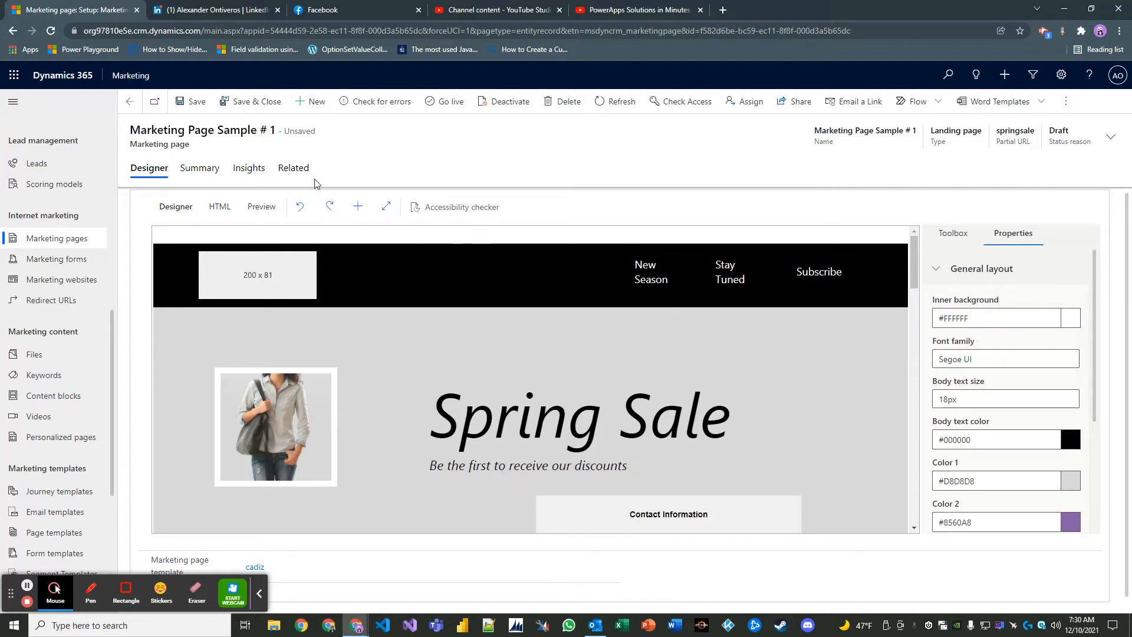
- Save the page from its Summary tab and open the Purpose choices, currently Newsletter subscription
{"action": "left_click", "coordinate": [214, 167]}
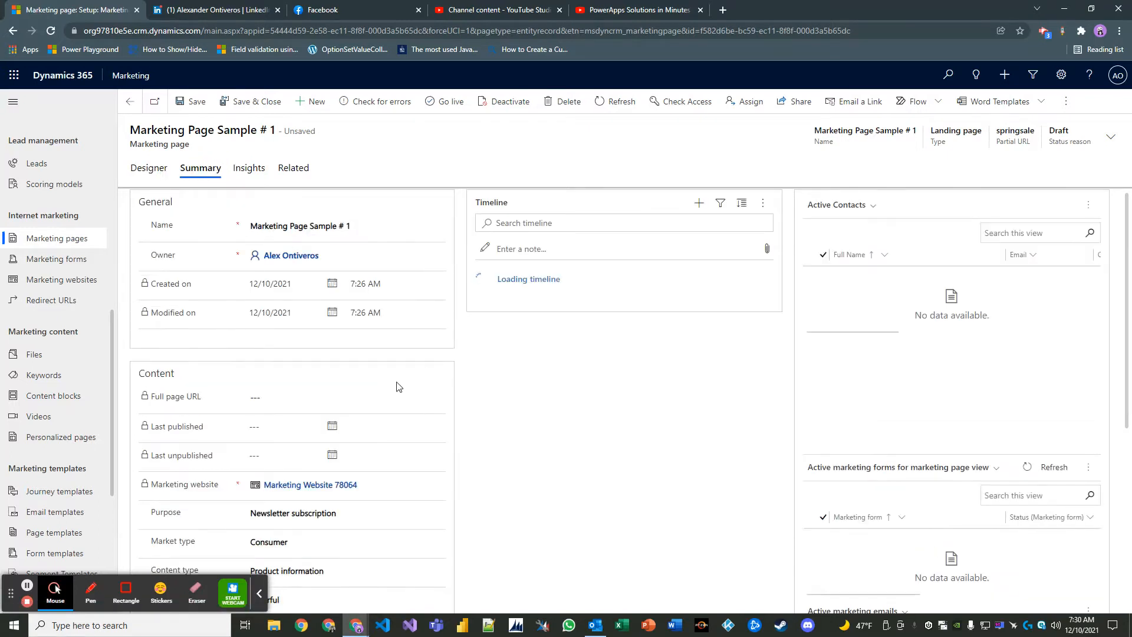
{"action": "left_click", "coordinate": [195, 103]}
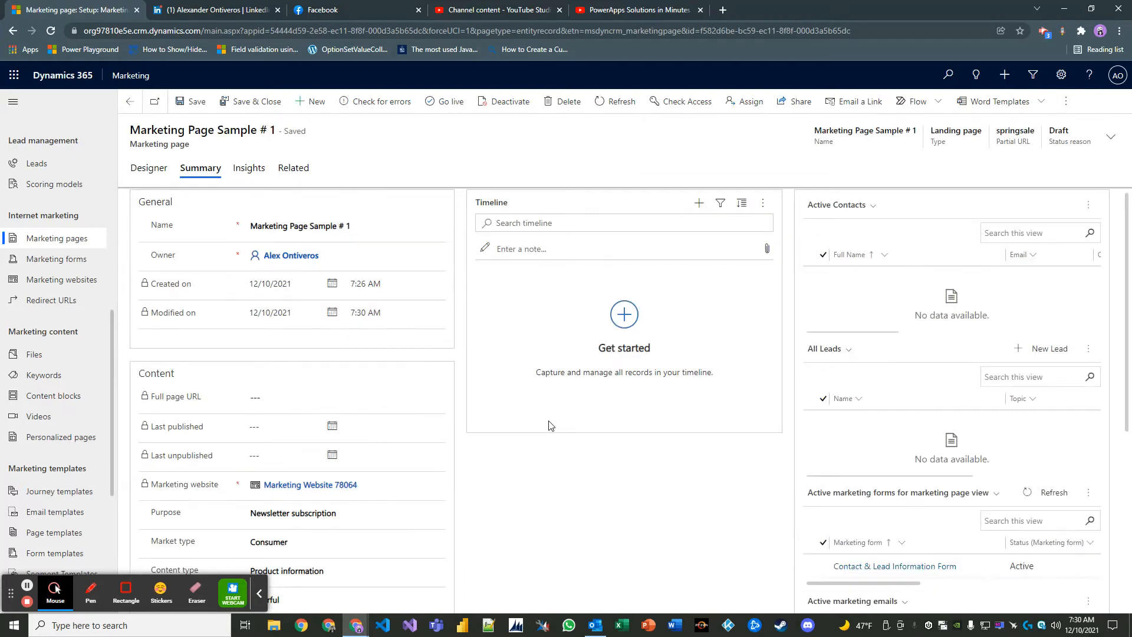
{"action": "scroll", "coordinate": [655, 457], "scroll_direction": "down", "scroll_amount": 1}
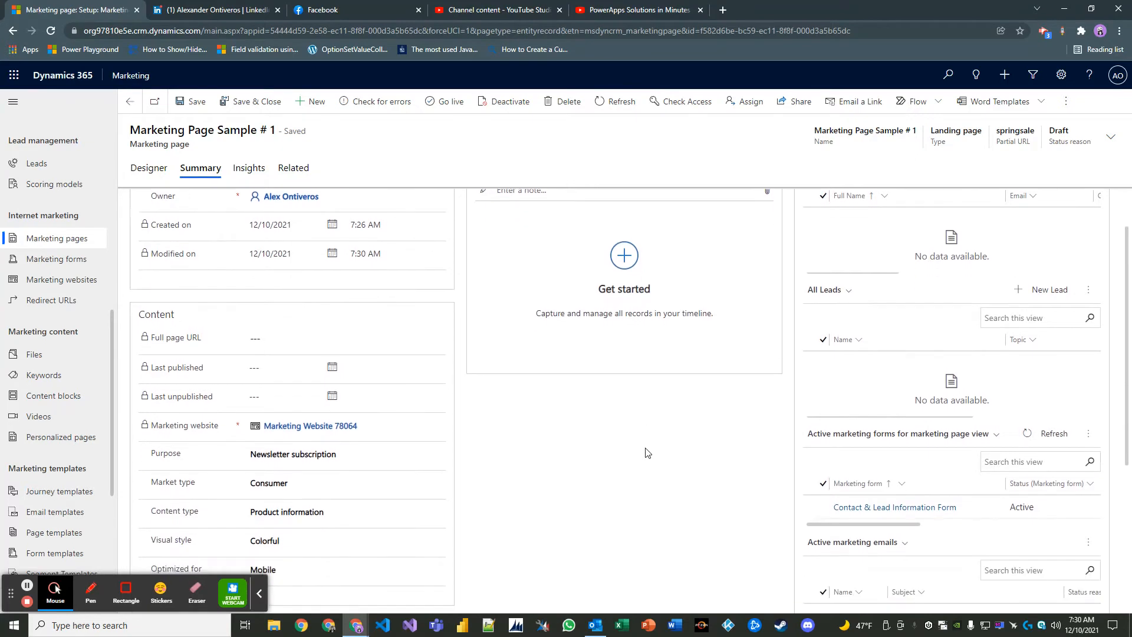
{"action": "scroll", "coordinate": [658, 451], "scroll_direction": "down", "scroll_amount": 1}
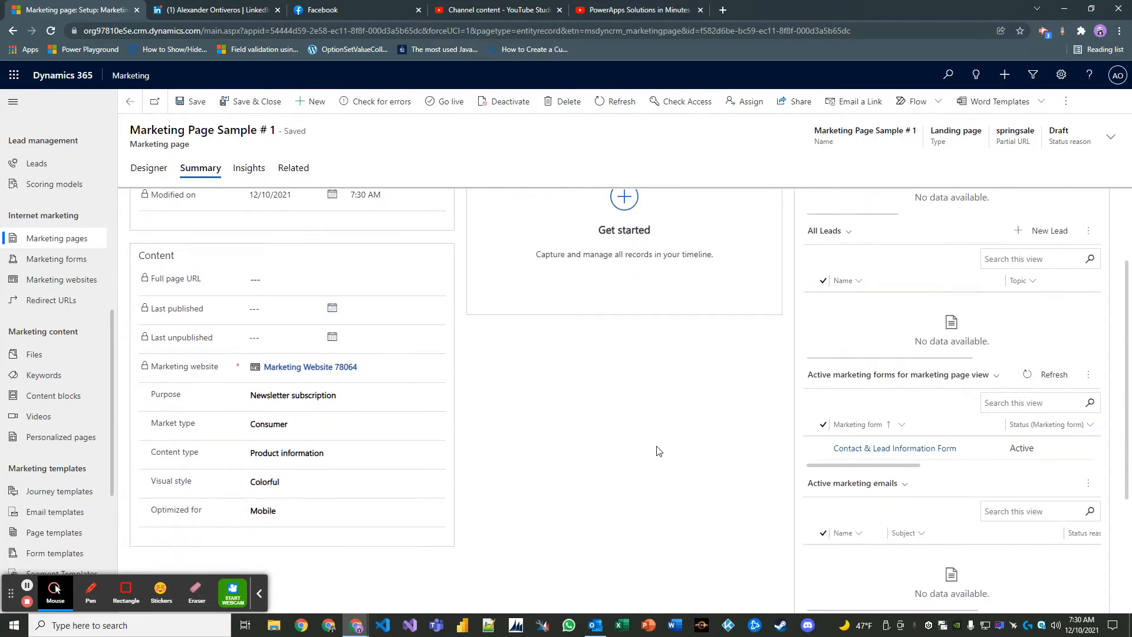
{"action": "scroll", "coordinate": [659, 451], "scroll_direction": "down", "scroll_amount": 1}
{"action": "scroll", "coordinate": [654, 446], "scroll_direction": "up", "scroll_amount": 2}
{"action": "scroll", "coordinate": [377, 430], "scroll_direction": "down", "scroll_amount": 1}
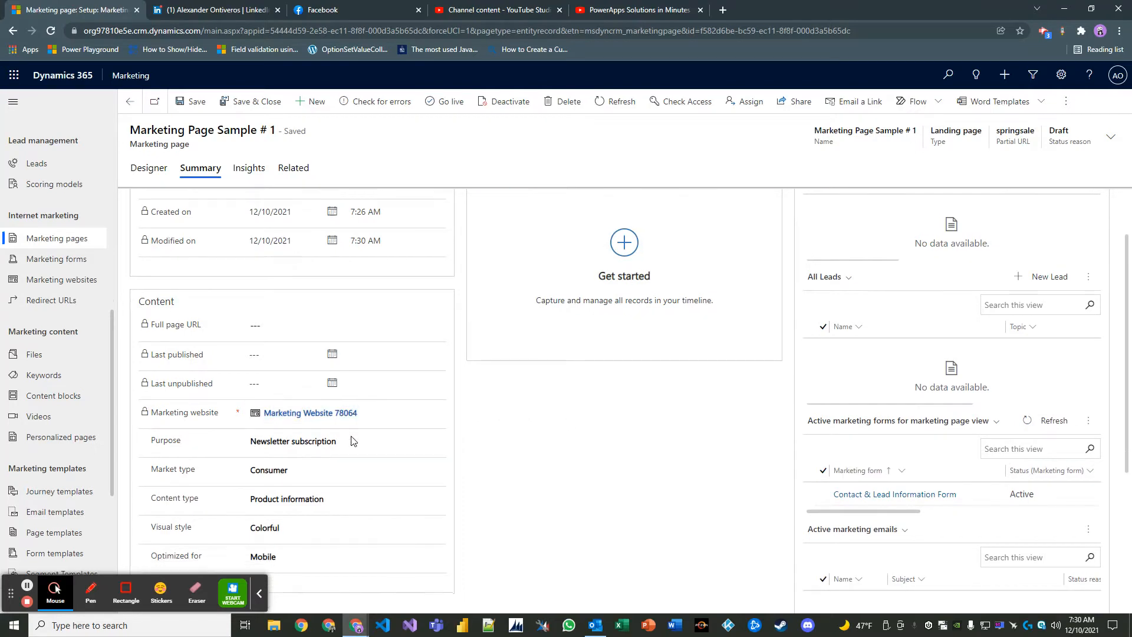
{"action": "left_click", "coordinate": [295, 396]}
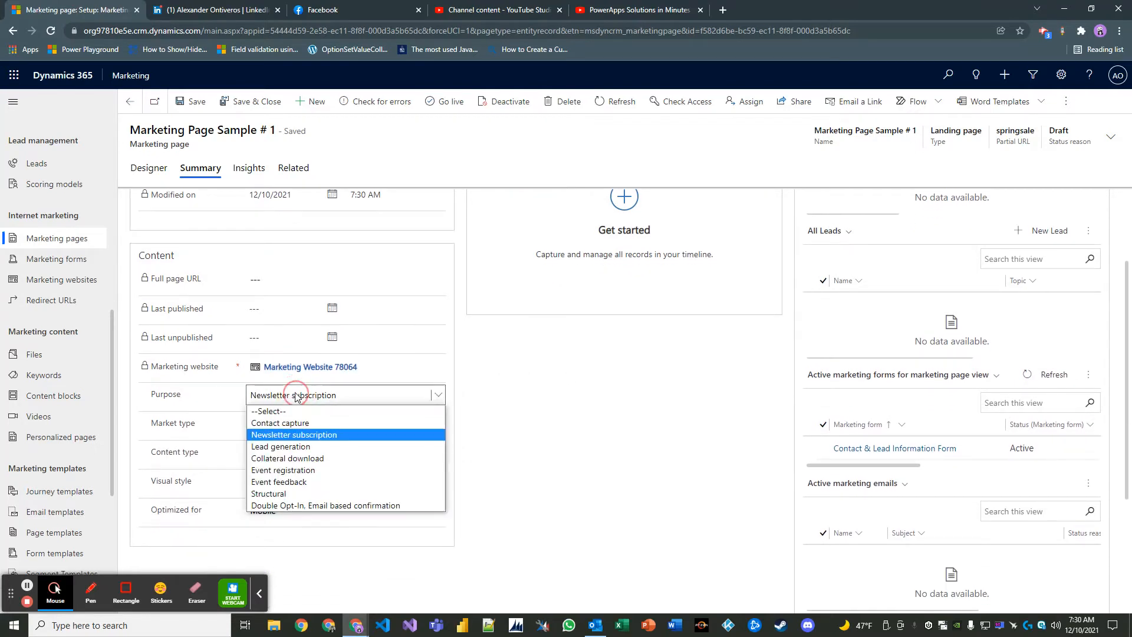
- Choose Lead generation for Purpose, then check Market type and leave it at Consumer
{"action": "left_click", "coordinate": [302, 452]}
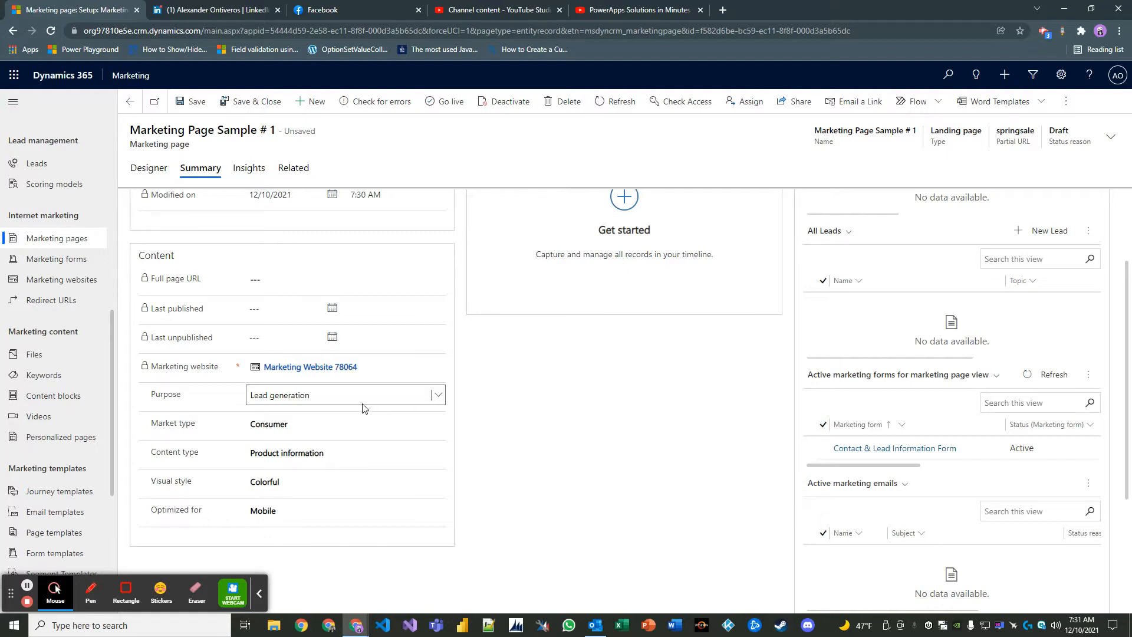
{"action": "left_click", "coordinate": [467, 406]}
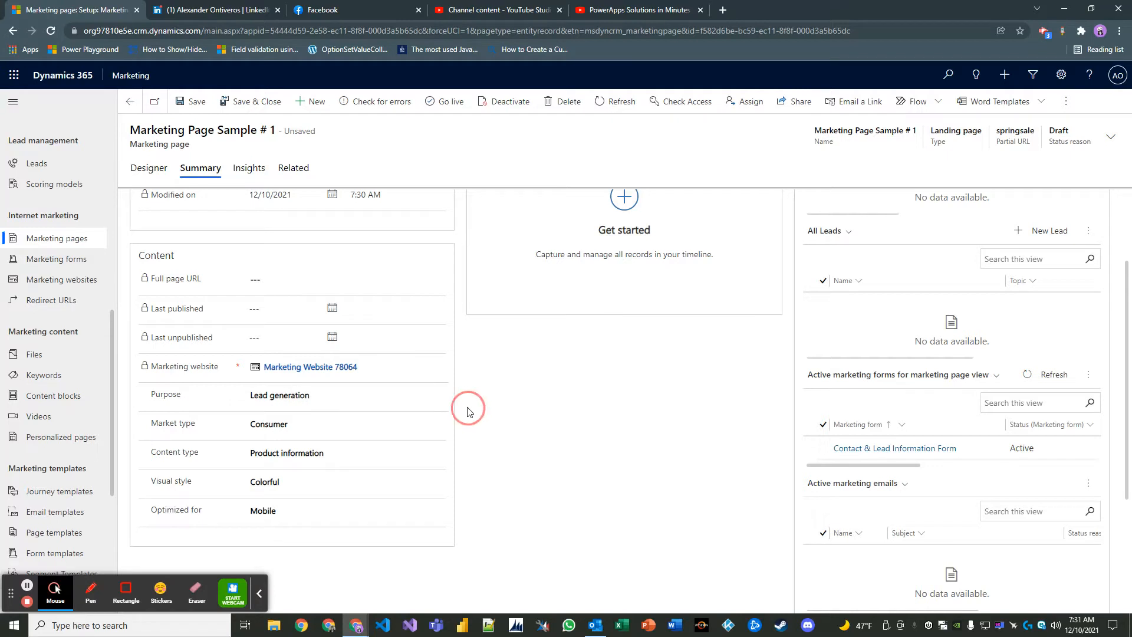
{"action": "left_click", "coordinate": [350, 434]}
{"action": "left_click", "coordinate": [466, 437]}
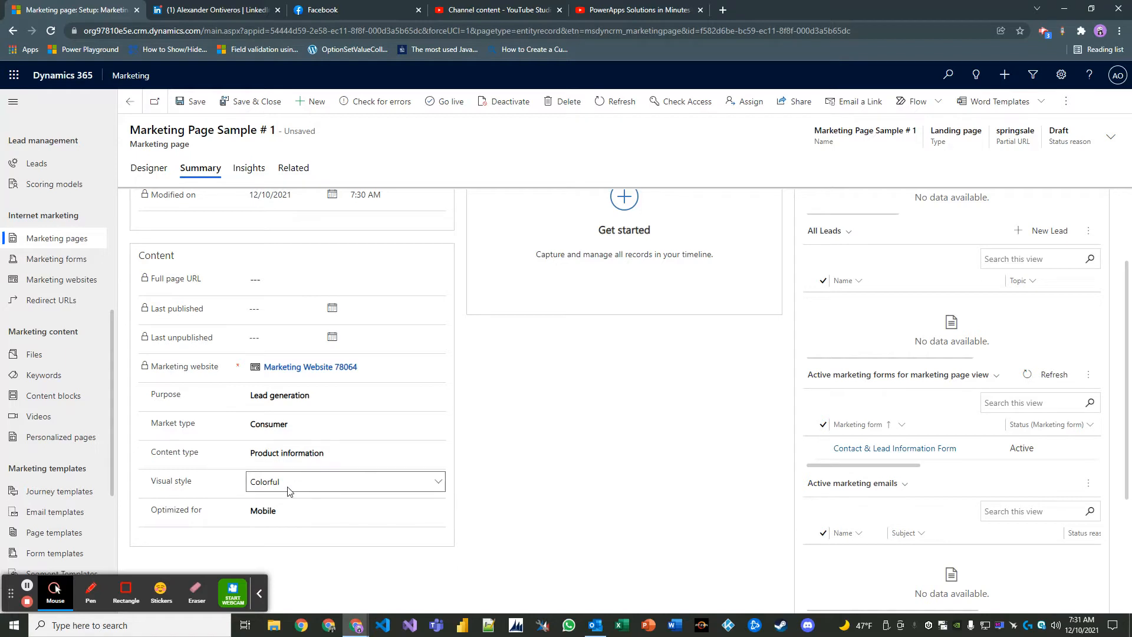
{"action": "scroll", "coordinate": [447, 477], "scroll_direction": "up", "scroll_amount": 2}
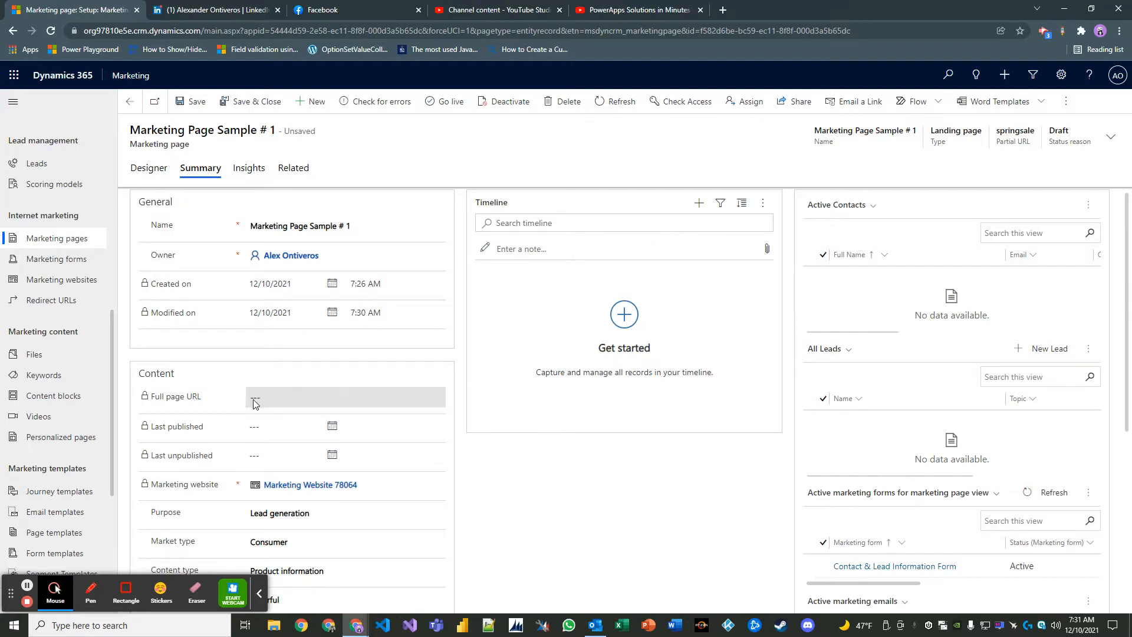
- Check the empty Full page URL, scroll the related grids, then return to the Designer view
{"action": "left_click", "coordinate": [276, 408]}
{"action": "left_click", "coordinate": [506, 446]}
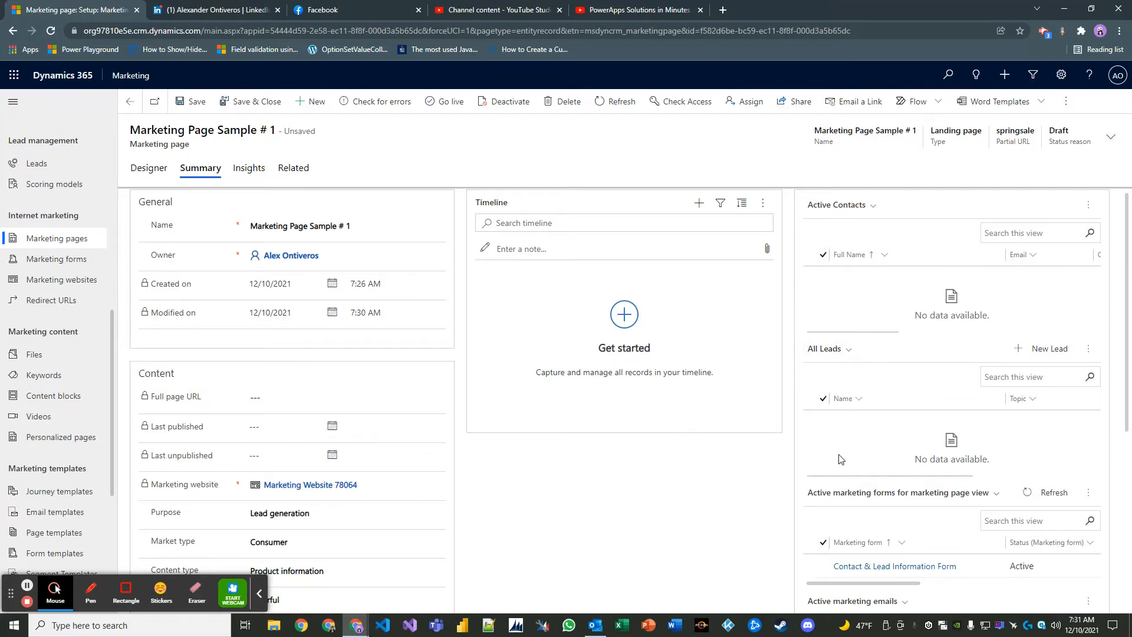
{"action": "scroll", "coordinate": [841, 454], "scroll_direction": "down", "scroll_amount": 3}
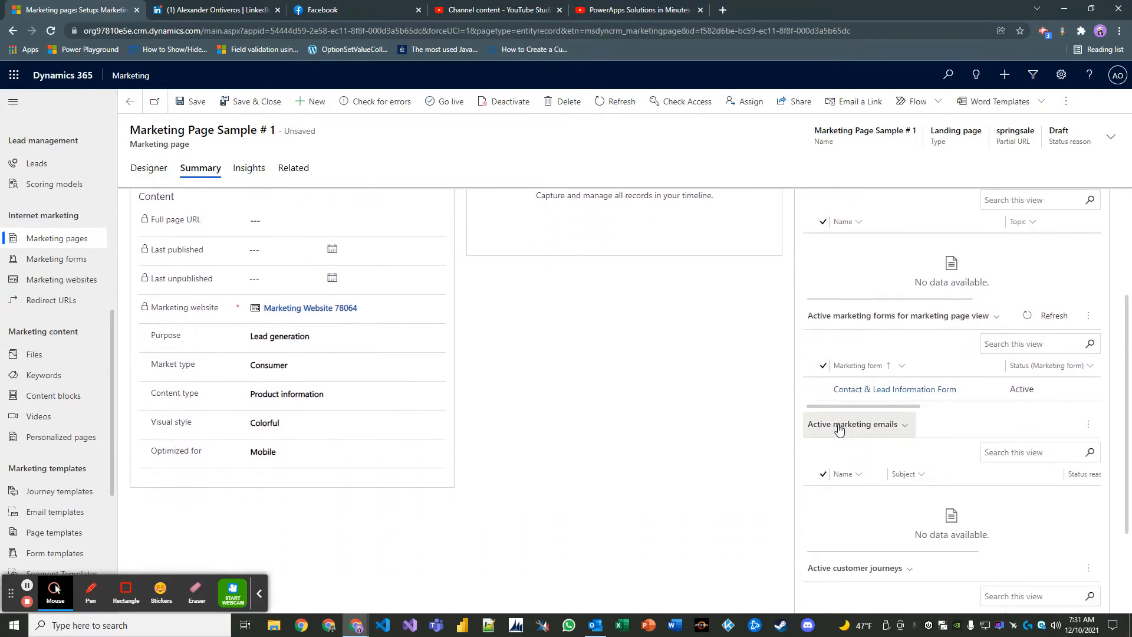
{"action": "scroll", "coordinate": [820, 497], "scroll_direction": "down", "scroll_amount": 2}
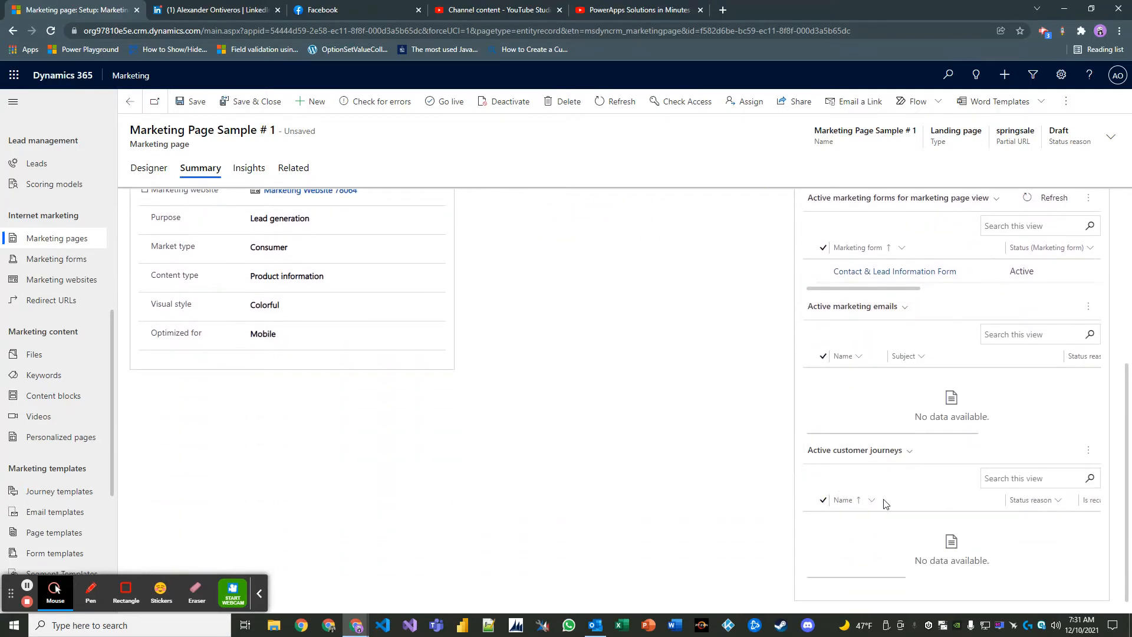
{"action": "scroll", "coordinate": [877, 498], "scroll_direction": "up", "scroll_amount": 5}
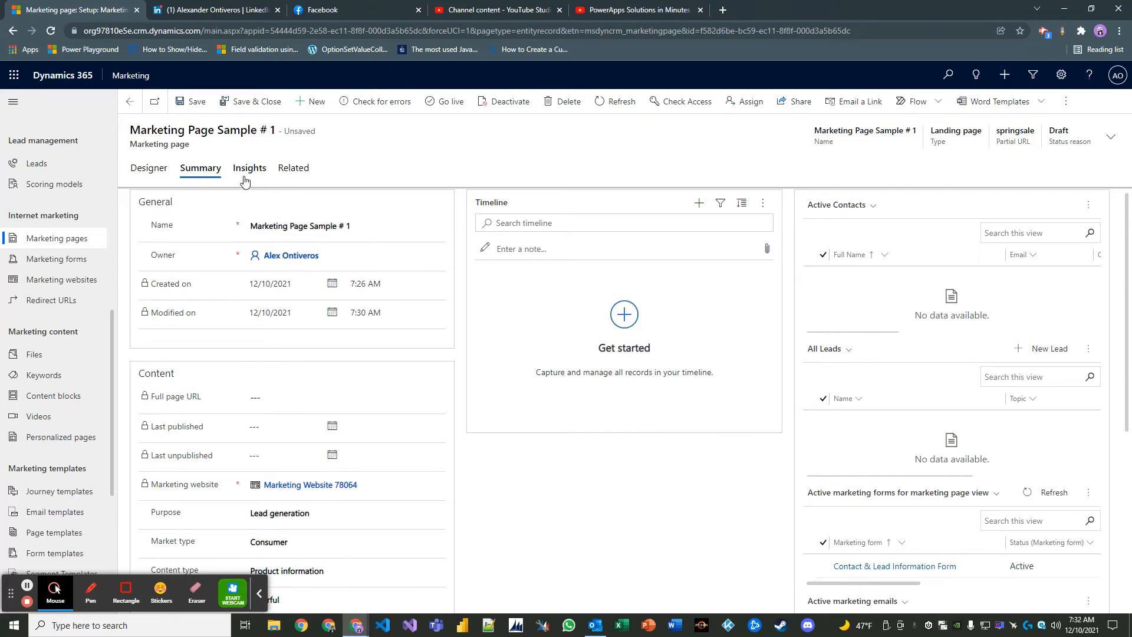
{"action": "left_click", "coordinate": [151, 172]}
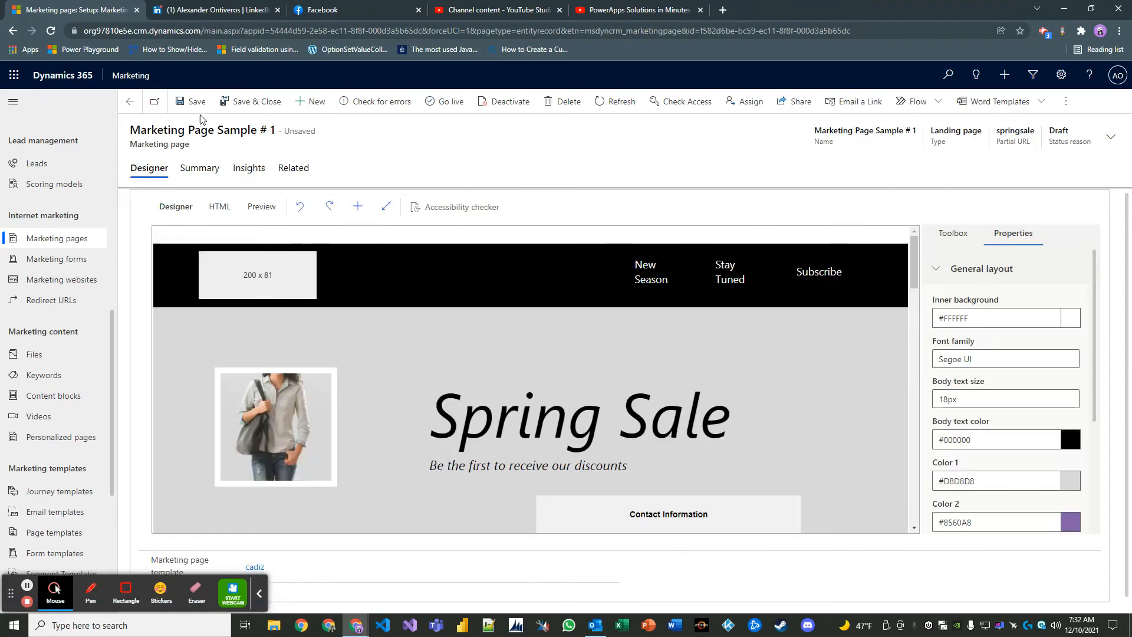
- Save the page and publish it with Go live, accepting the cookie notice
{"action": "left_click", "coordinate": [199, 109]}
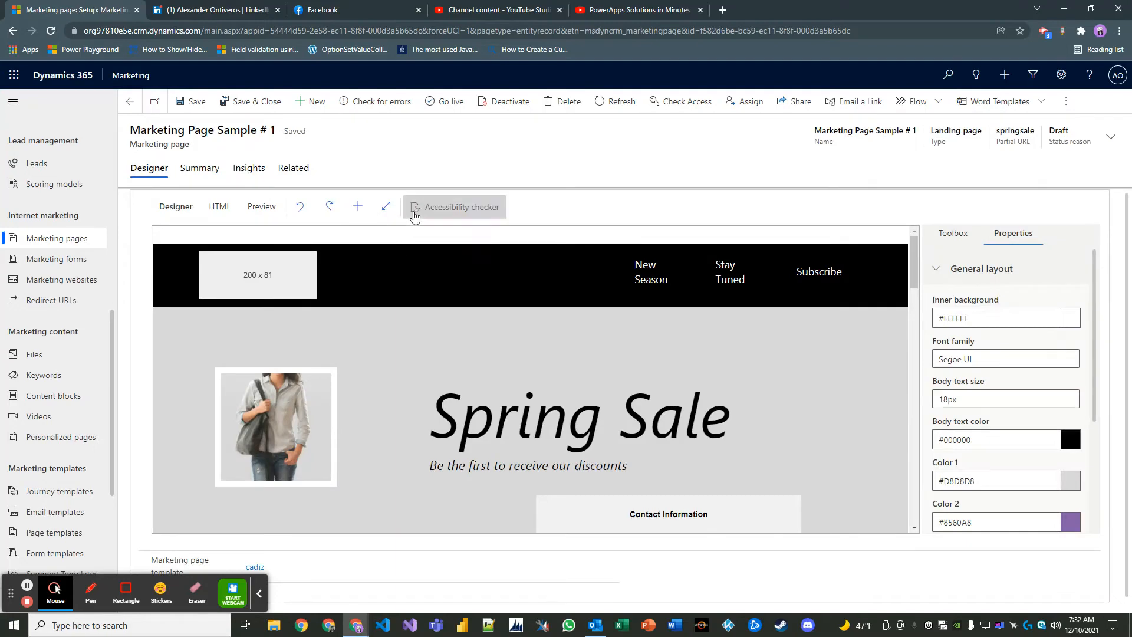
{"action": "left_click", "coordinate": [450, 110]}
{"action": "left_click", "coordinate": [604, 399]}
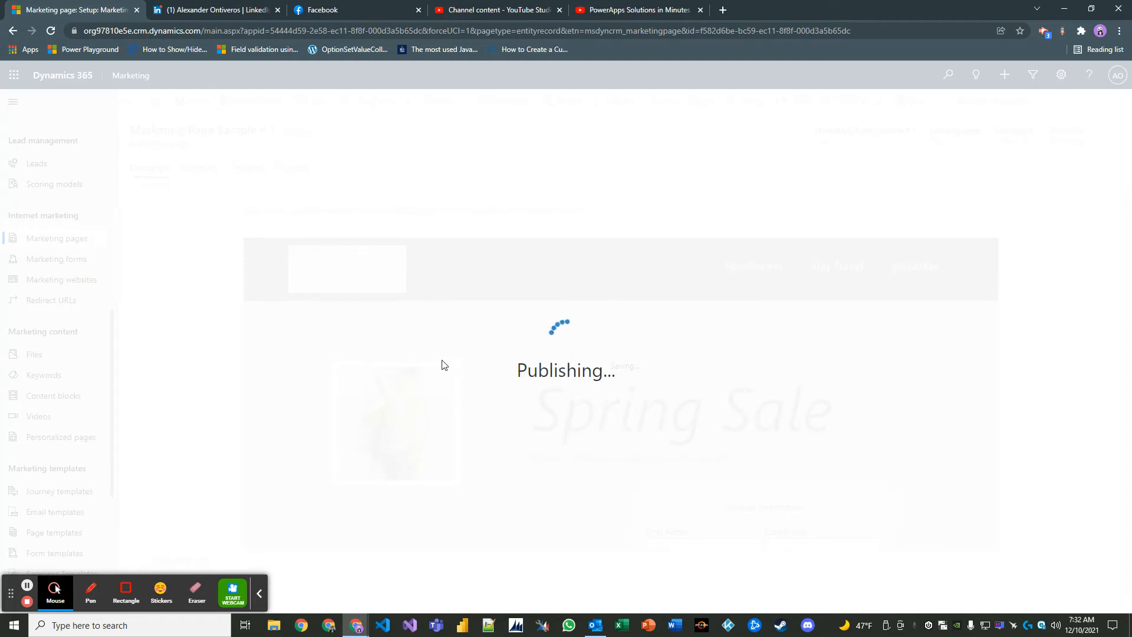
- Publish Marketing Page Sample # 1 live and select its full page URL on the Summary tab
{"action": "left_click", "coordinate": [260, 598]}
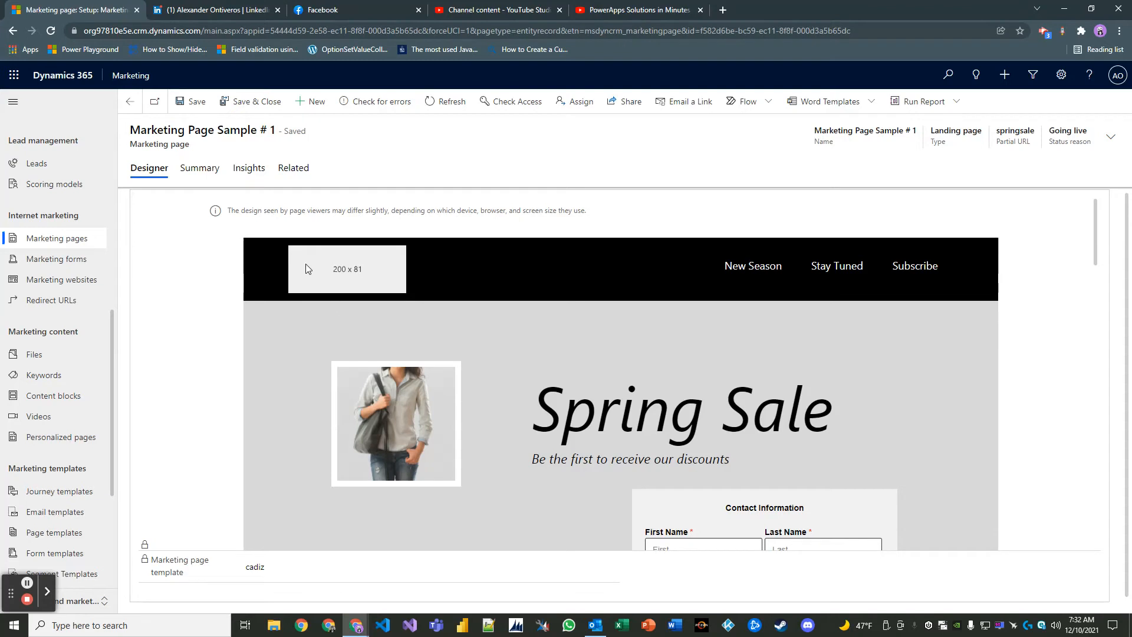
{"action": "left_click", "coordinate": [207, 171]}
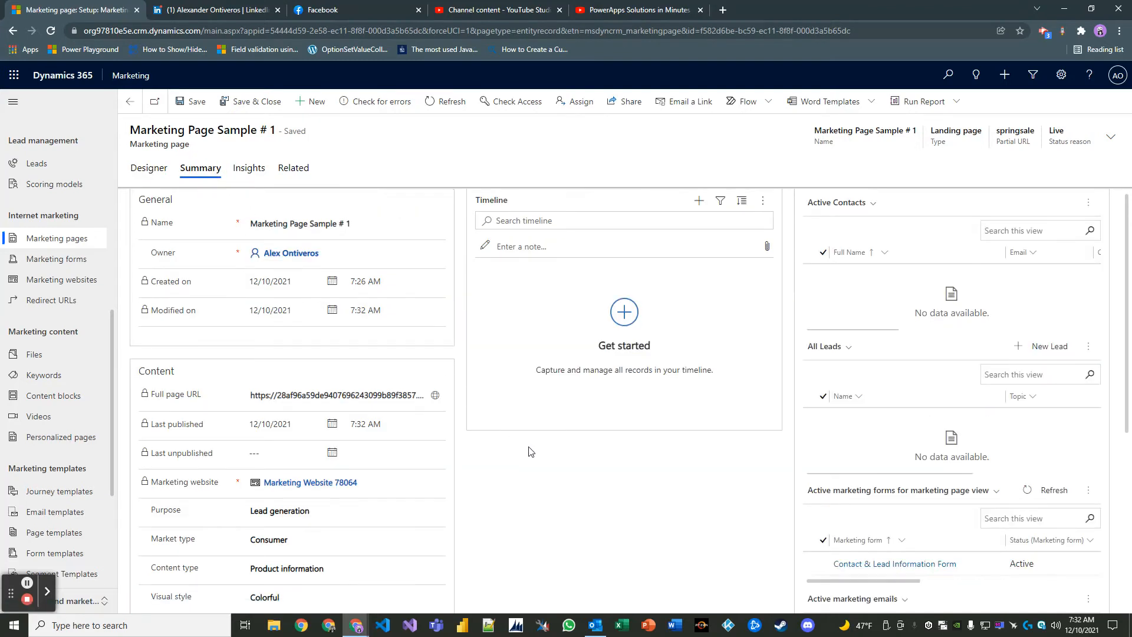
{"action": "scroll", "coordinate": [530, 442], "scroll_direction": "down", "scroll_amount": 2}
{"action": "scroll", "coordinate": [528, 435], "scroll_direction": "up", "scroll_amount": 2}
{"action": "scroll", "coordinate": [519, 412], "scroll_direction": "down", "scroll_amount": 1}
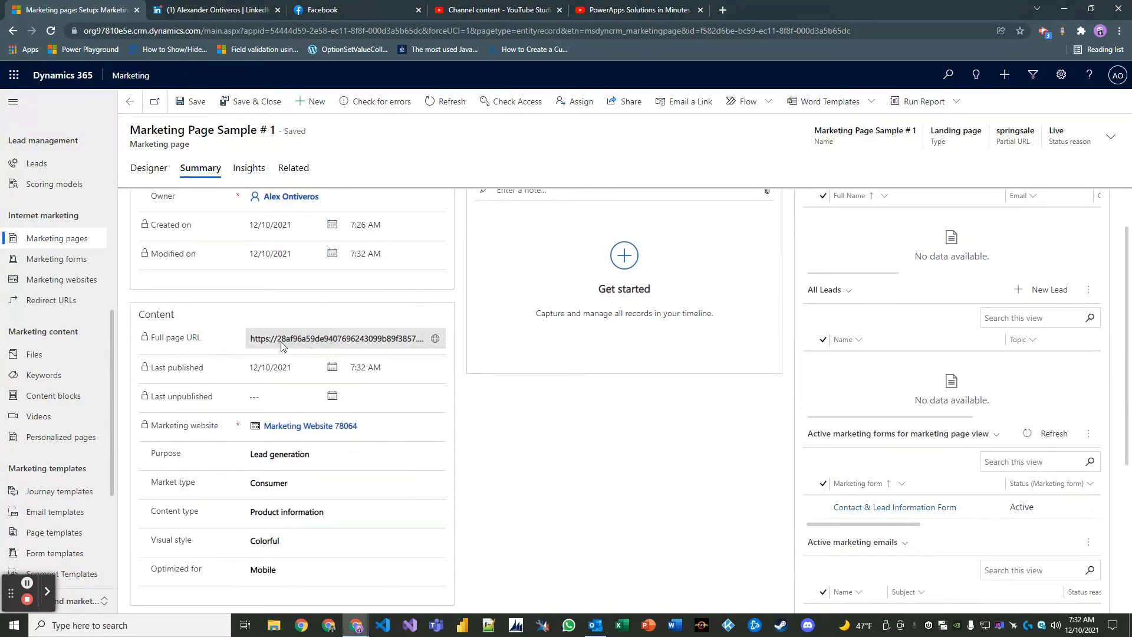
{"action": "left_click_drag", "start_coordinate": [250, 343], "coordinate": [436, 346]}
- Open the live springsale page in a new Chrome tab and focus the form's First Name field
{"action": "left_click", "coordinate": [435, 344]}
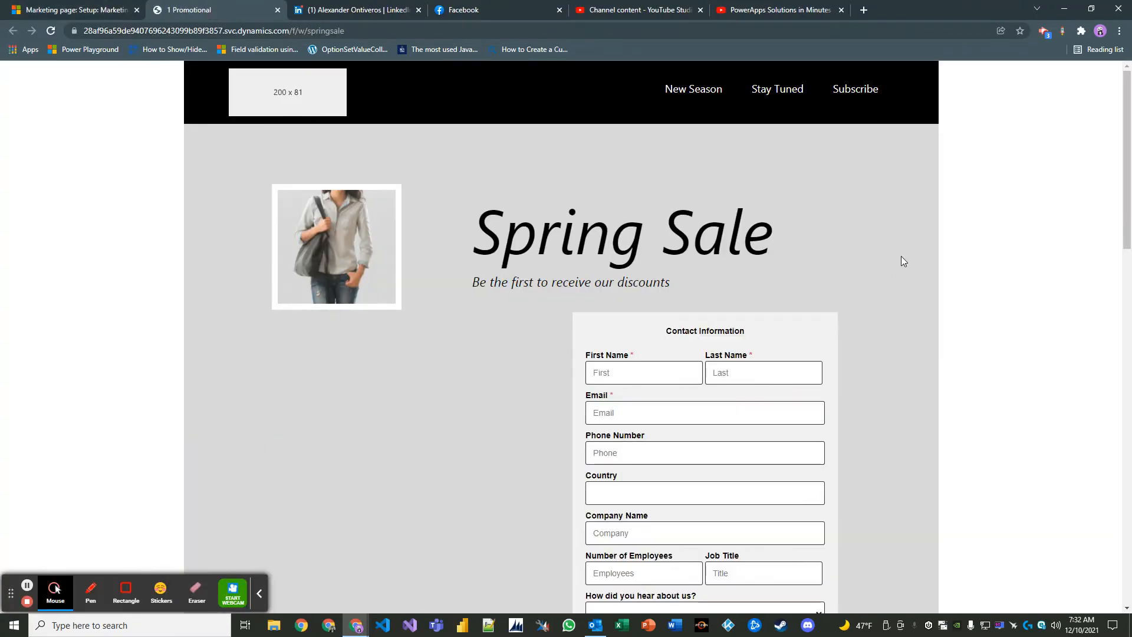
{"action": "scroll", "coordinate": [896, 260], "scroll_direction": "down", "scroll_amount": 1}
{"action": "scroll", "coordinate": [843, 312], "scroll_direction": "down", "scroll_amount": 1}
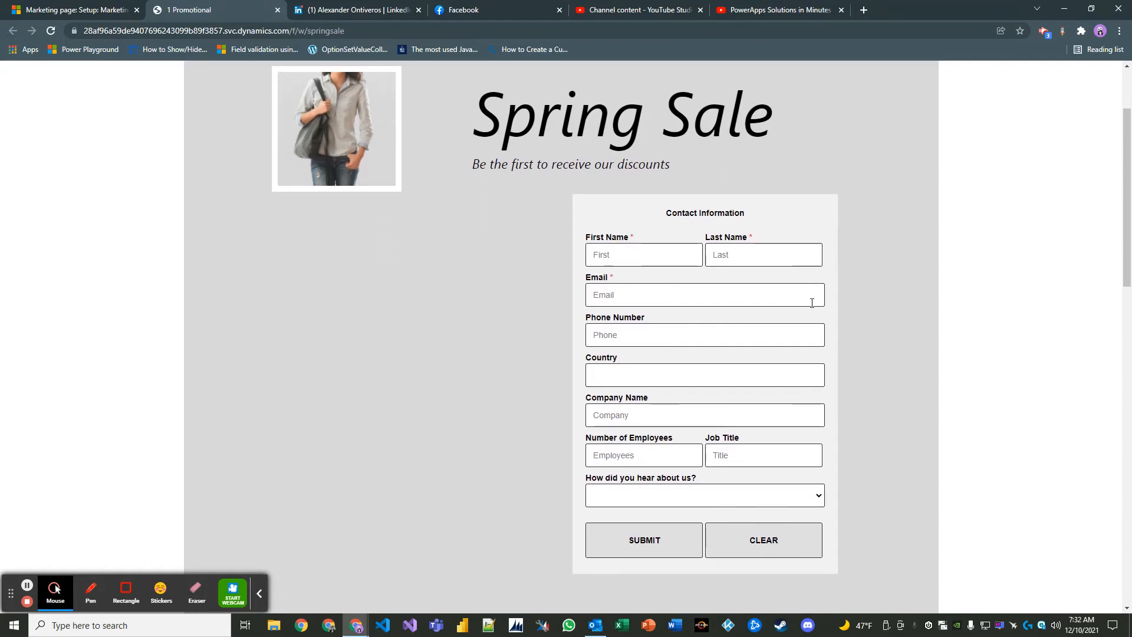
{"action": "left_click", "coordinate": [665, 253]}
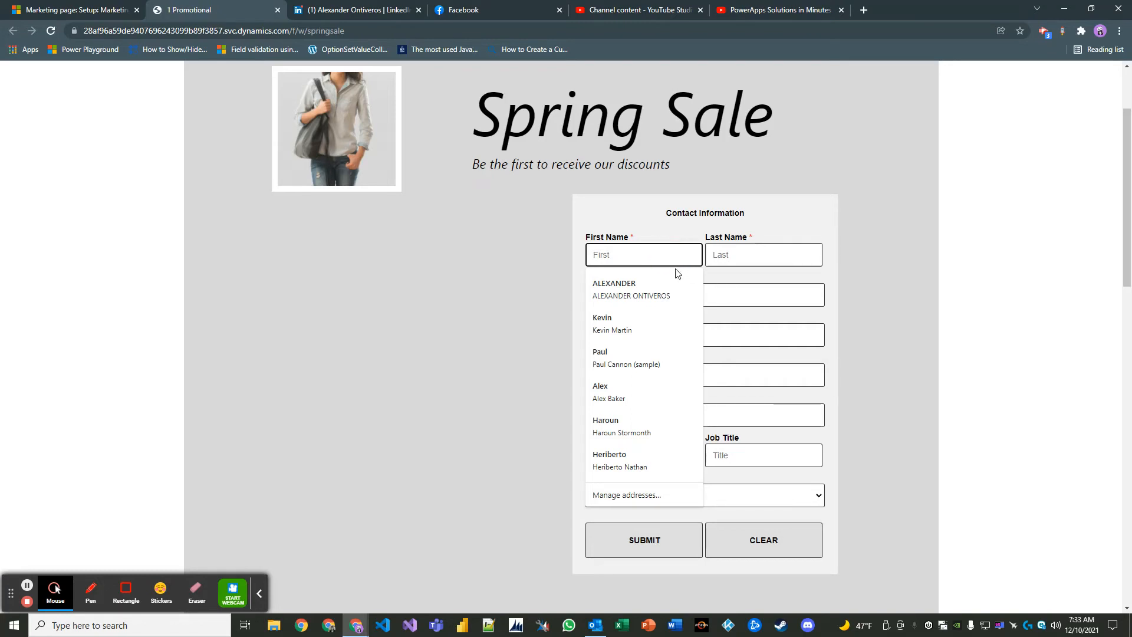
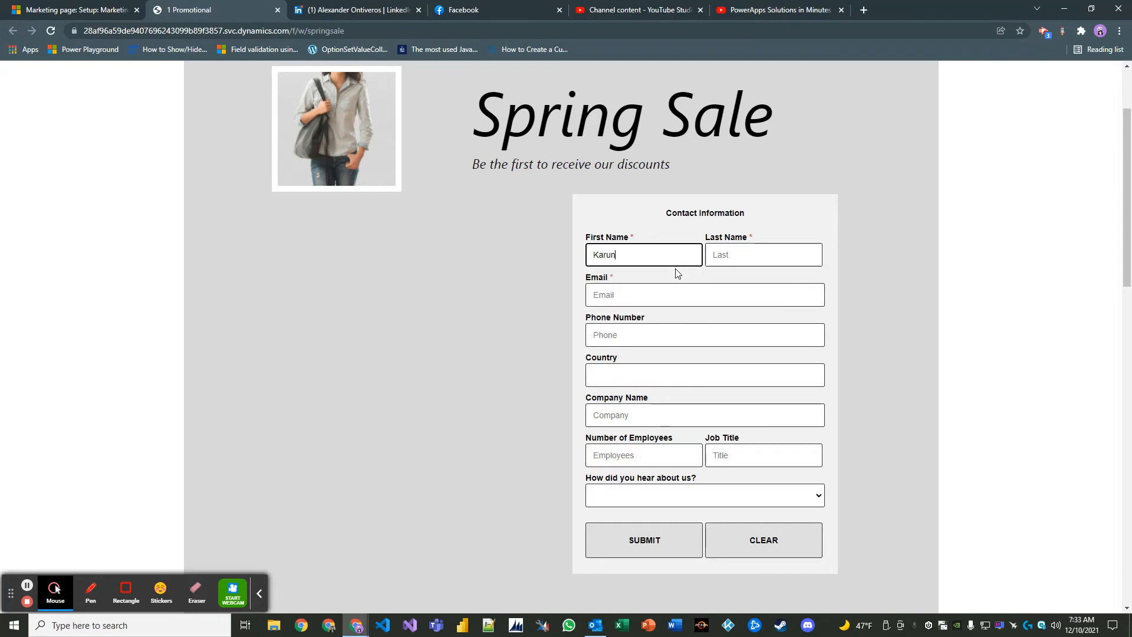
- Enter the test contact's first name, last name, e-mail address and phone number
{"action": "key", "text": "Tab"}
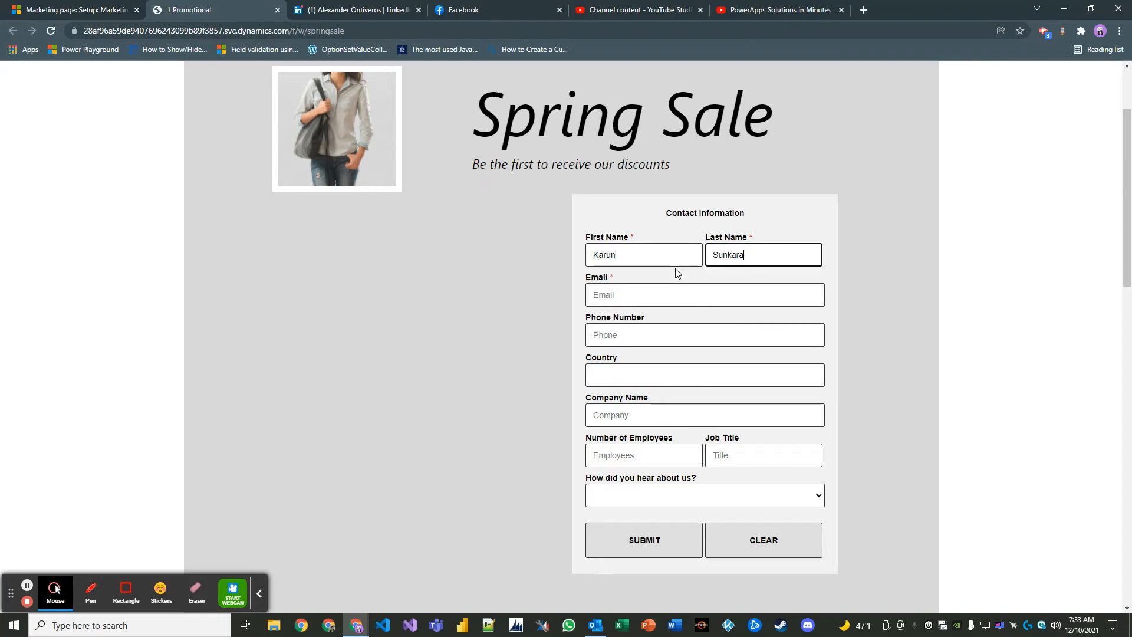
{"action": "key", "text": "Tab"}
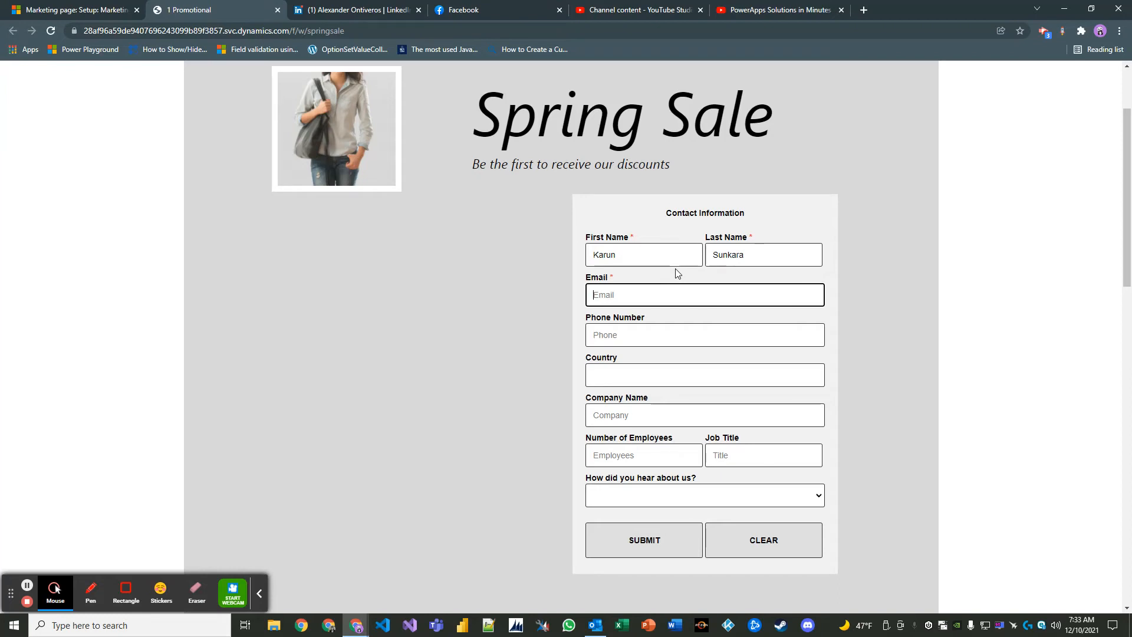
{"action": "key", "text": "Tab"}
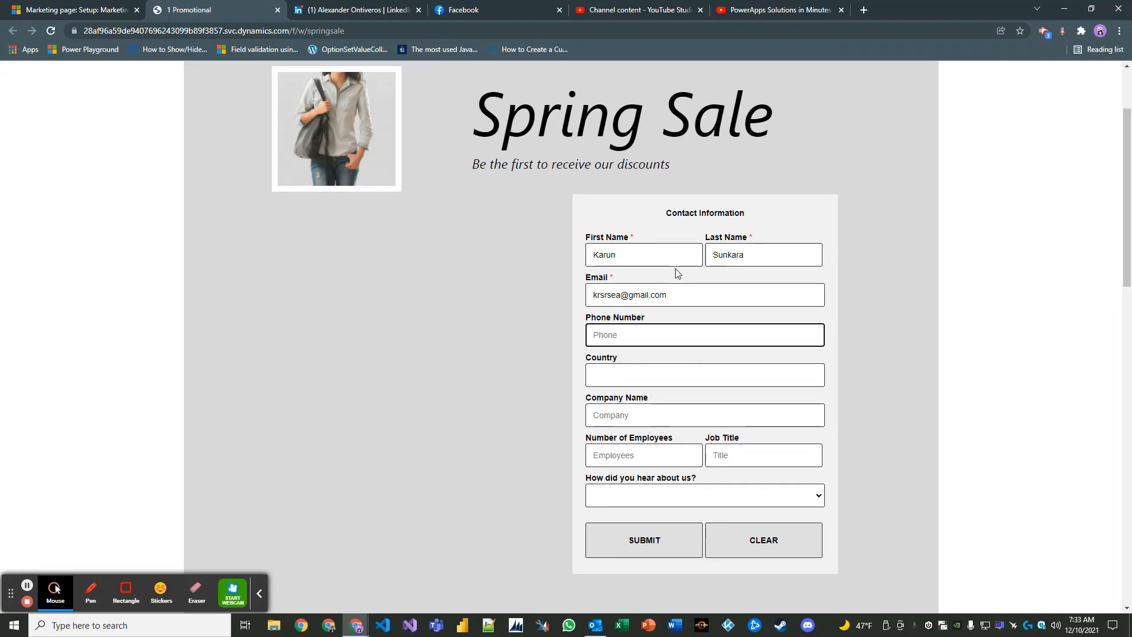
- Fill in country USA, company Microsoft, 100000 employees, job title Master Developer, Trade show, then submit
{"action": "key", "text": "Tab"}
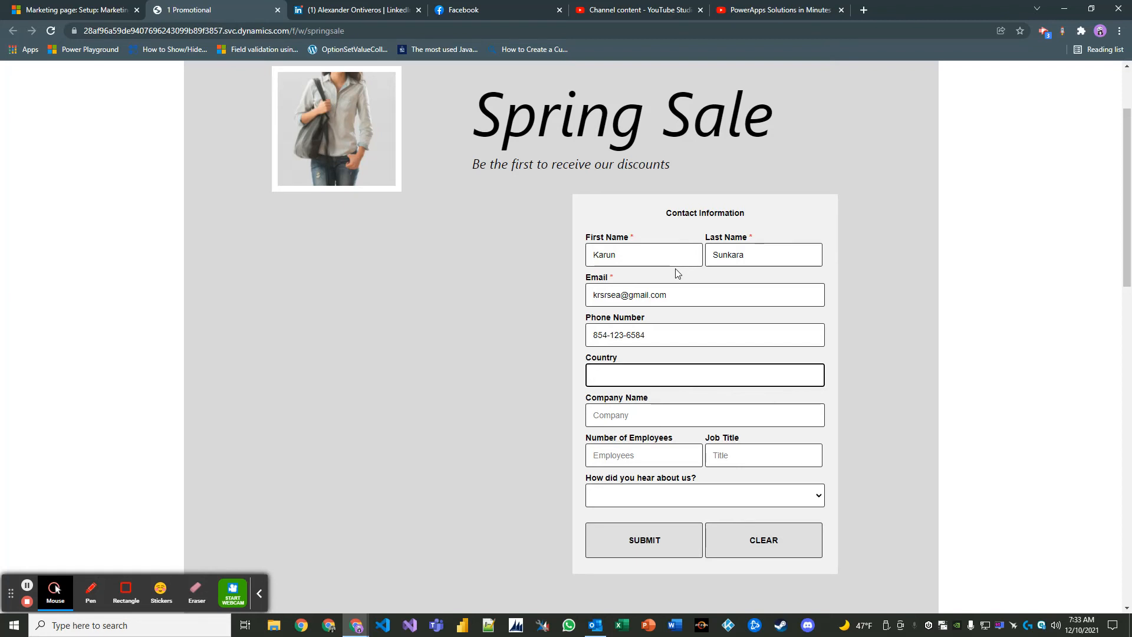
{"action": "type", "text": "USA"}
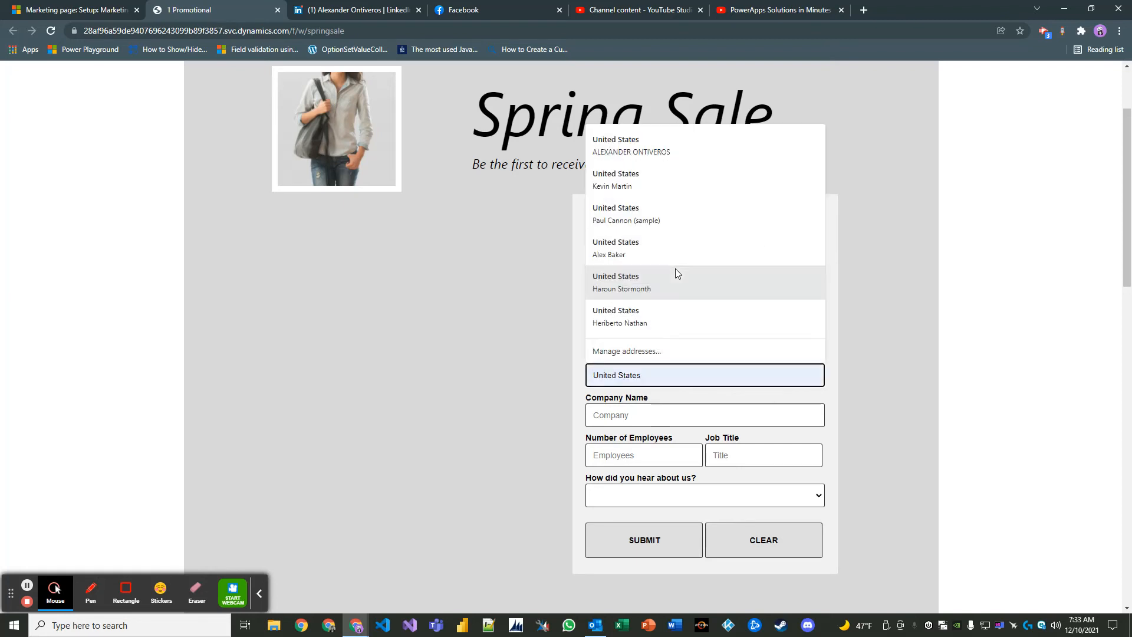
{"action": "key", "text": "Tab"}
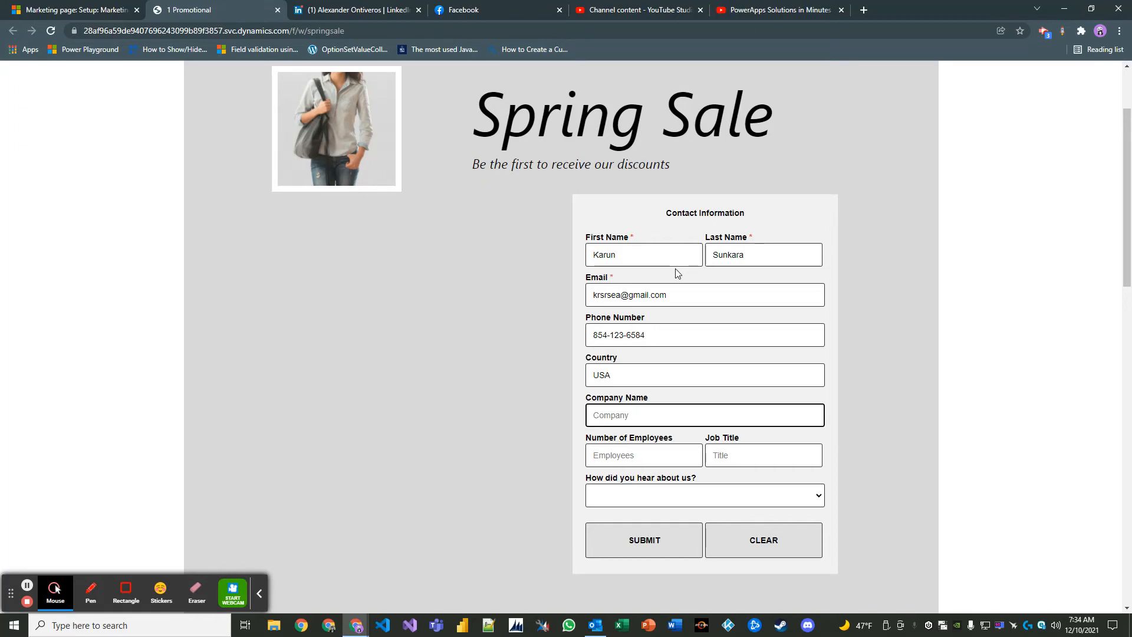
{"action": "type", "text": "Microsoft"}
{"action": "key", "text": "Tab"}
{"action": "type", "text": "1"}
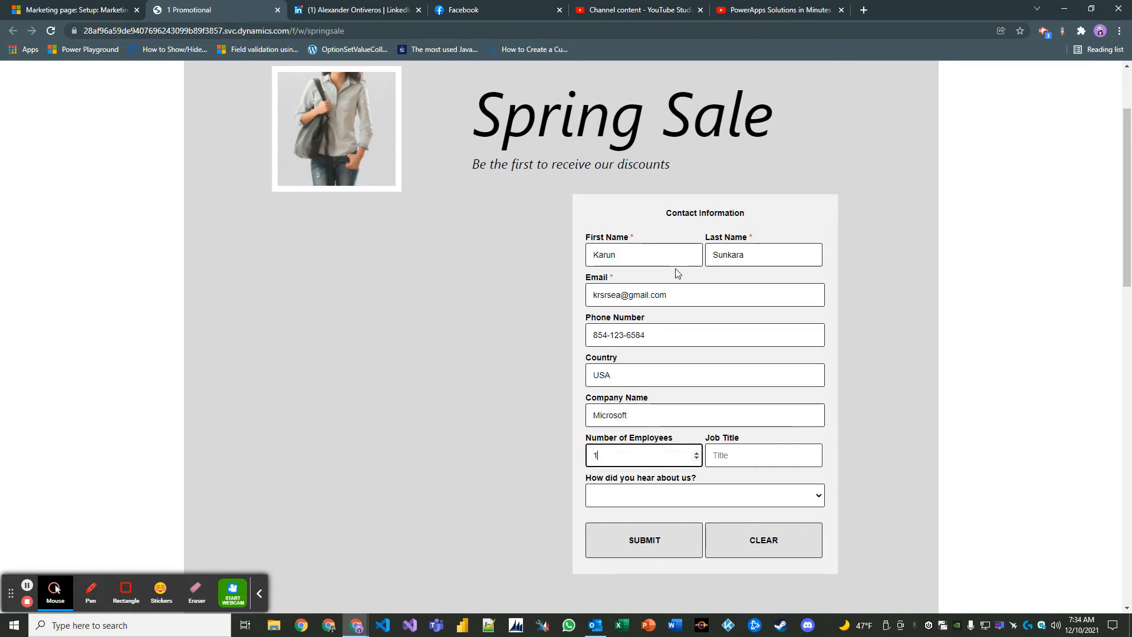
{"action": "type", "text": "00000"}
{"action": "key", "text": "Tab"}
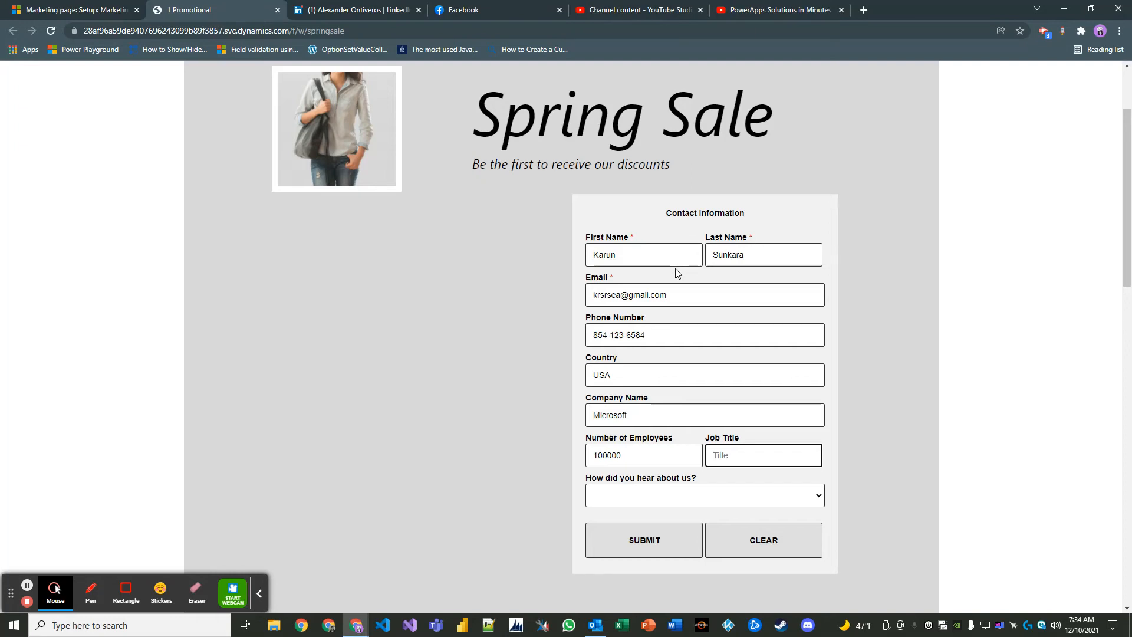
{"action": "type", "text": "Master Developer"}
{"action": "key", "text": "Tab"}
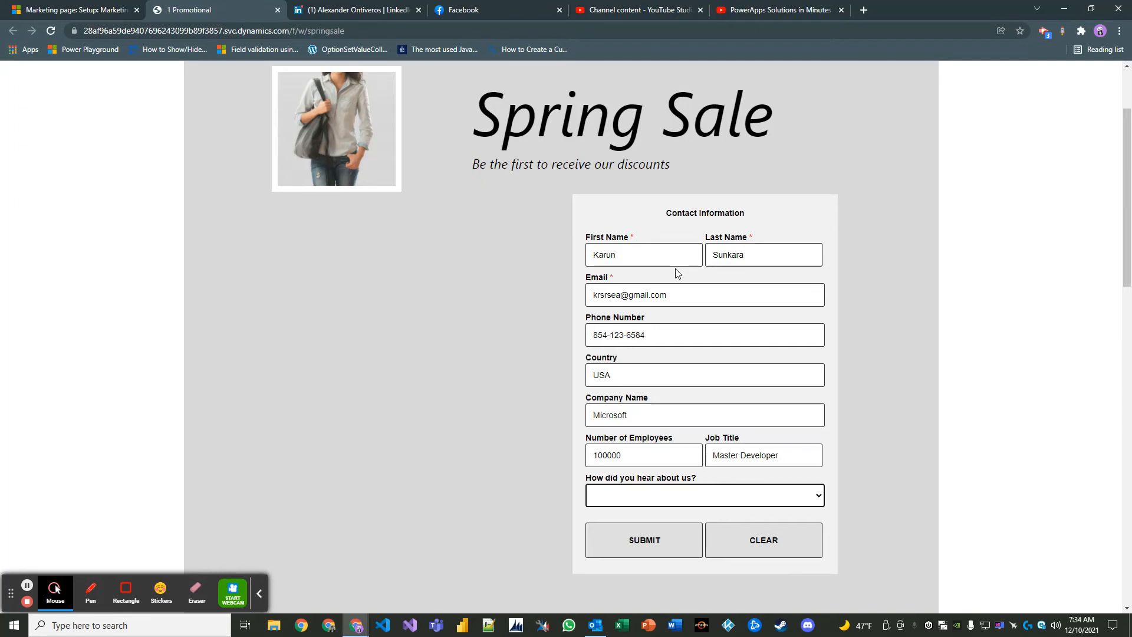
{"action": "key", "text": "Down"}
{"action": "key", "text": "Down"}
{"action": "key", "text": "Down"}
{"action": "key", "text": "Down"}
{"action": "key", "text": "Down"}
{"action": "key", "text": "Down"}
{"action": "key", "text": "Down"}
{"action": "left_click", "coordinate": [640, 548]}
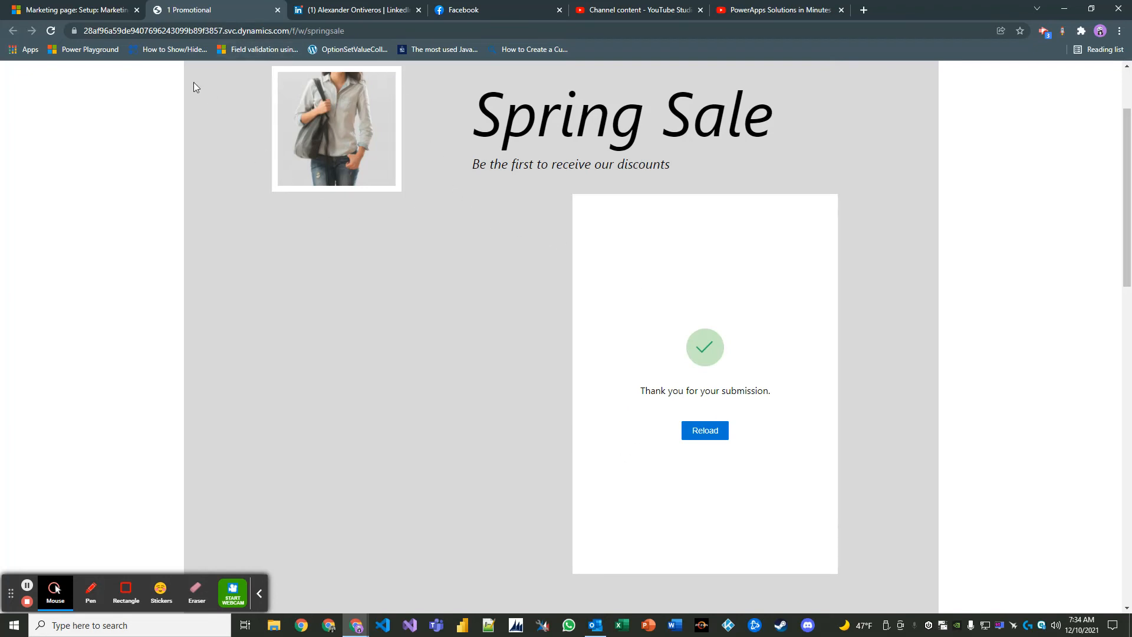
- Scroll the submitted Spring Sale page up and down to check the submission thank-you message
{"action": "scroll", "coordinate": [491, 235], "scroll_direction": "up", "scroll_amount": 2}
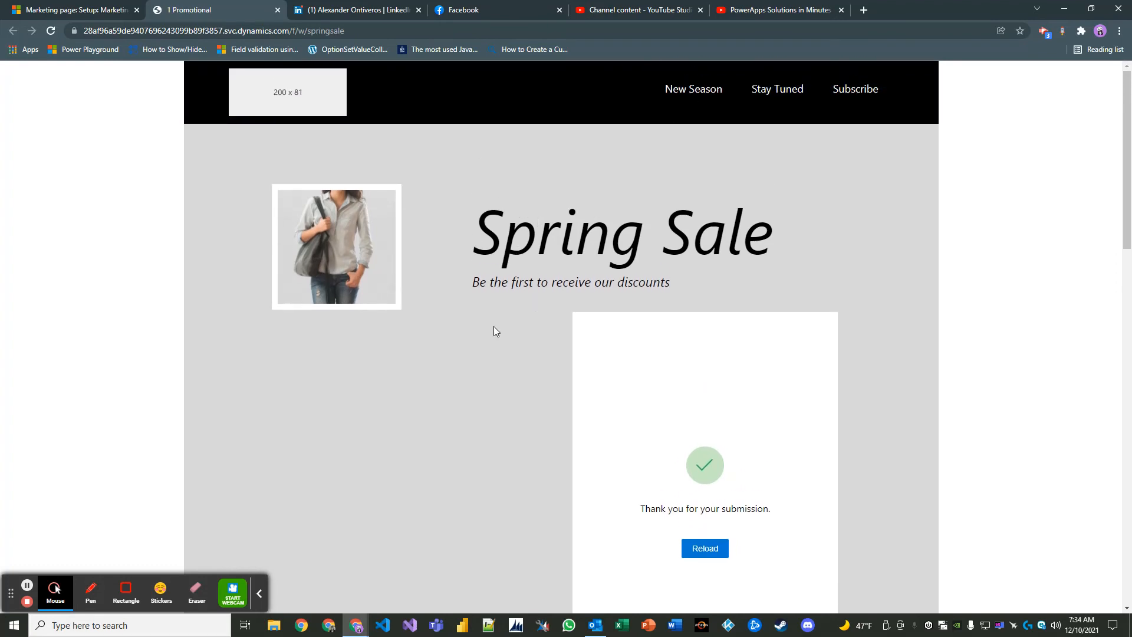
{"action": "scroll", "coordinate": [501, 335], "scroll_direction": "down", "scroll_amount": 2}
{"action": "scroll", "coordinate": [548, 348], "scroll_direction": "up", "scroll_amount": 2}
{"action": "scroll", "coordinate": [581, 357], "scroll_direction": "down", "scroll_amount": 5}
{"action": "scroll", "coordinate": [585, 353], "scroll_direction": "up", "scroll_amount": 5}
- Back in Dynamics, open the newly submitted contact from the Contacts list
{"action": "left_click", "coordinate": [71, 10]}
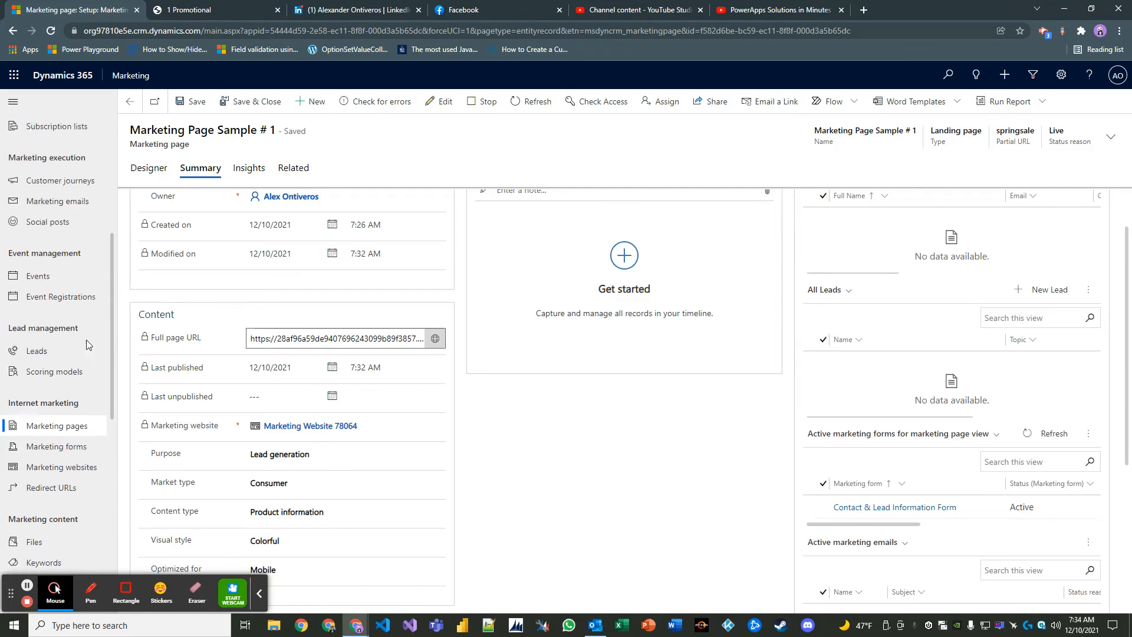
{"action": "scroll", "coordinate": [86, 344], "scroll_direction": "up", "scroll_amount": 4}
{"action": "left_click", "coordinate": [76, 310]}
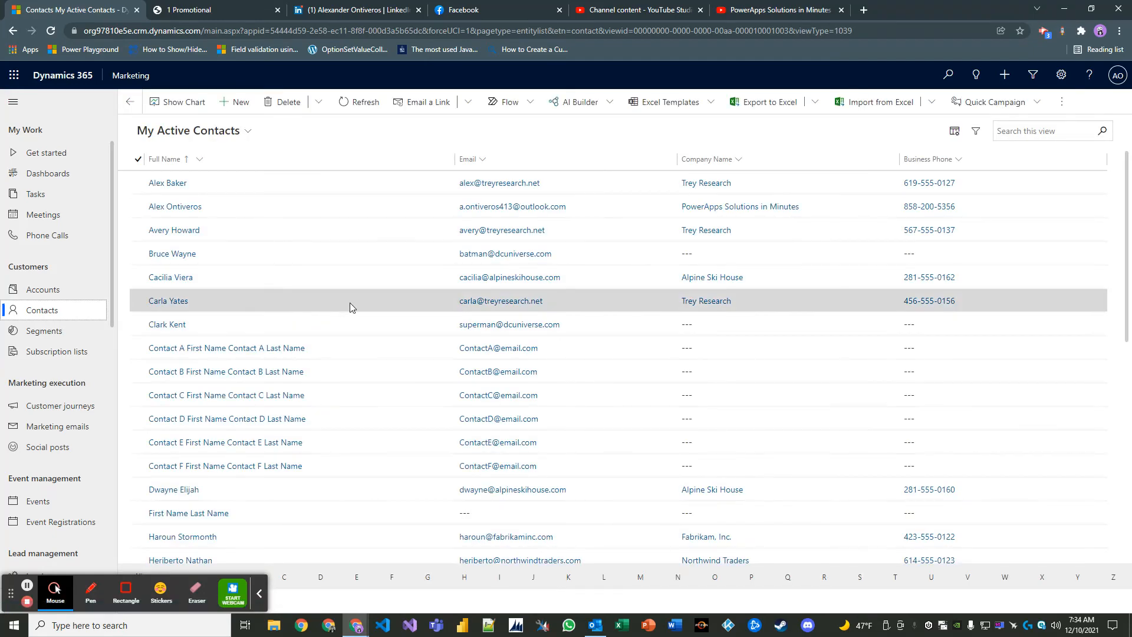
{"action": "scroll", "coordinate": [365, 300], "scroll_direction": "down", "scroll_amount": 2}
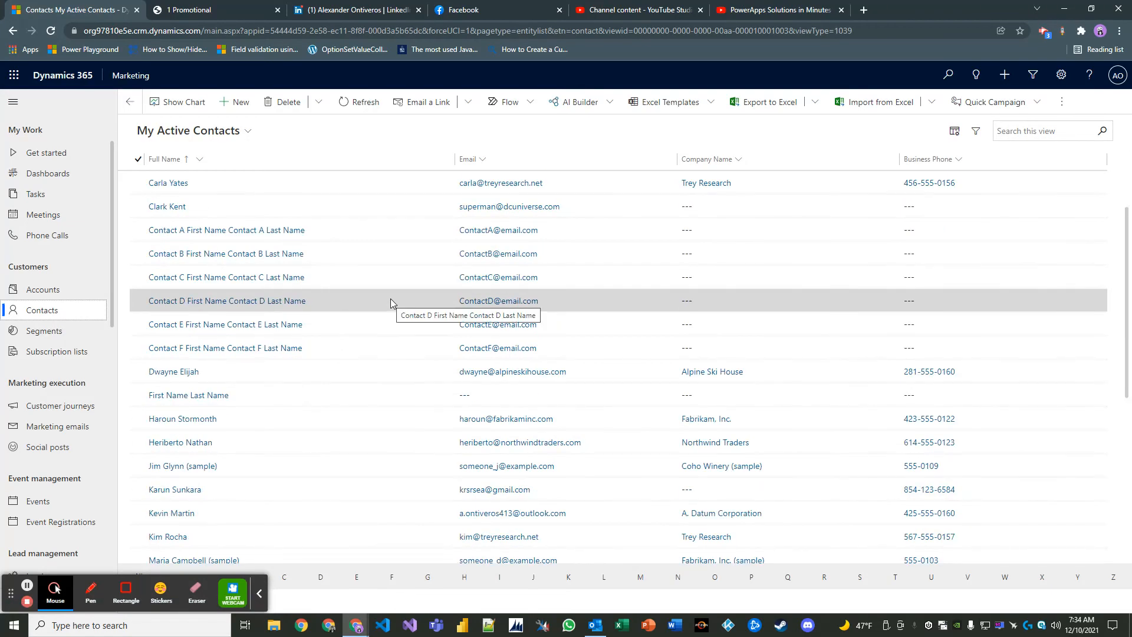
{"action": "double_click", "coordinate": [376, 492]}
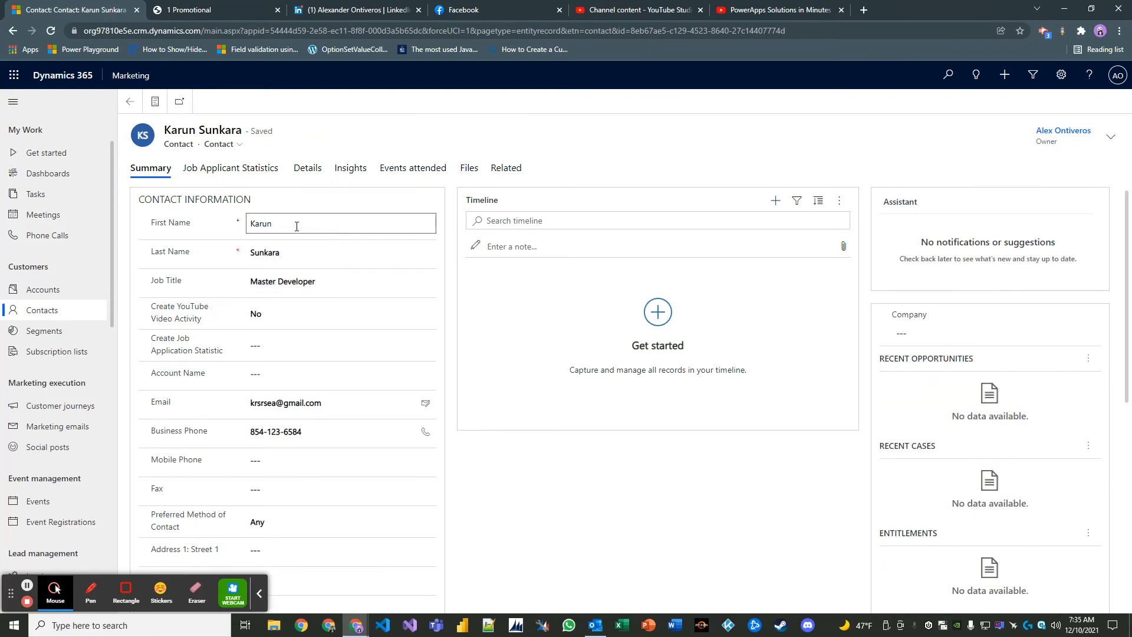
- Review the contact's job title Master Developer, business phone and remaining fields
{"action": "left_click", "coordinate": [318, 283]}
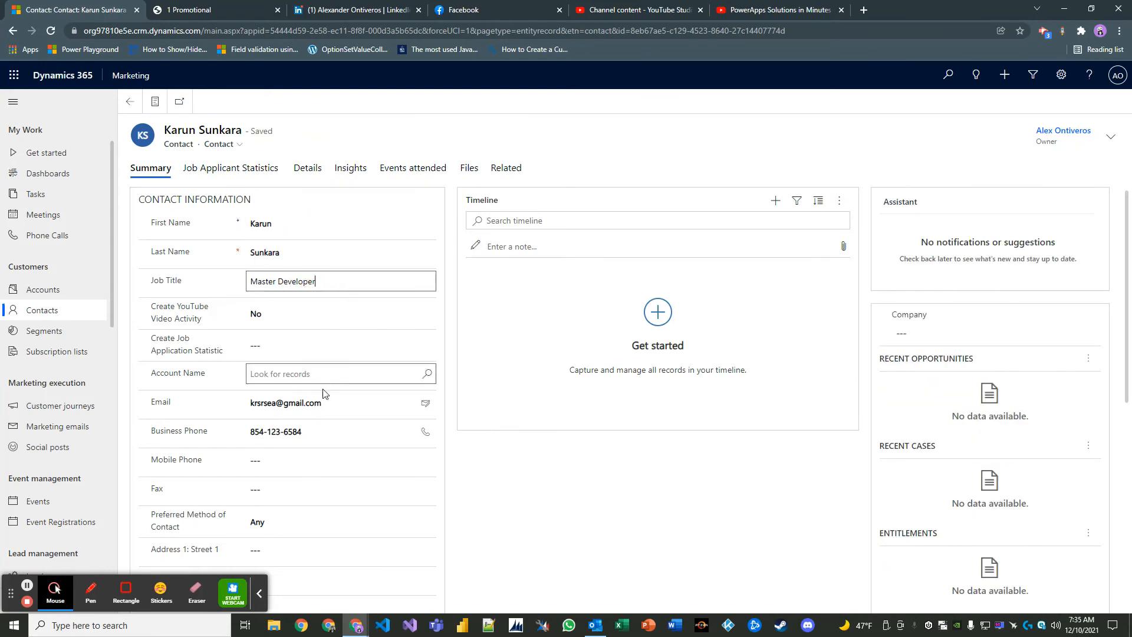
{"action": "left_click", "coordinate": [330, 433]}
{"action": "scroll", "coordinate": [352, 426], "scroll_direction": "down", "scroll_amount": 1}
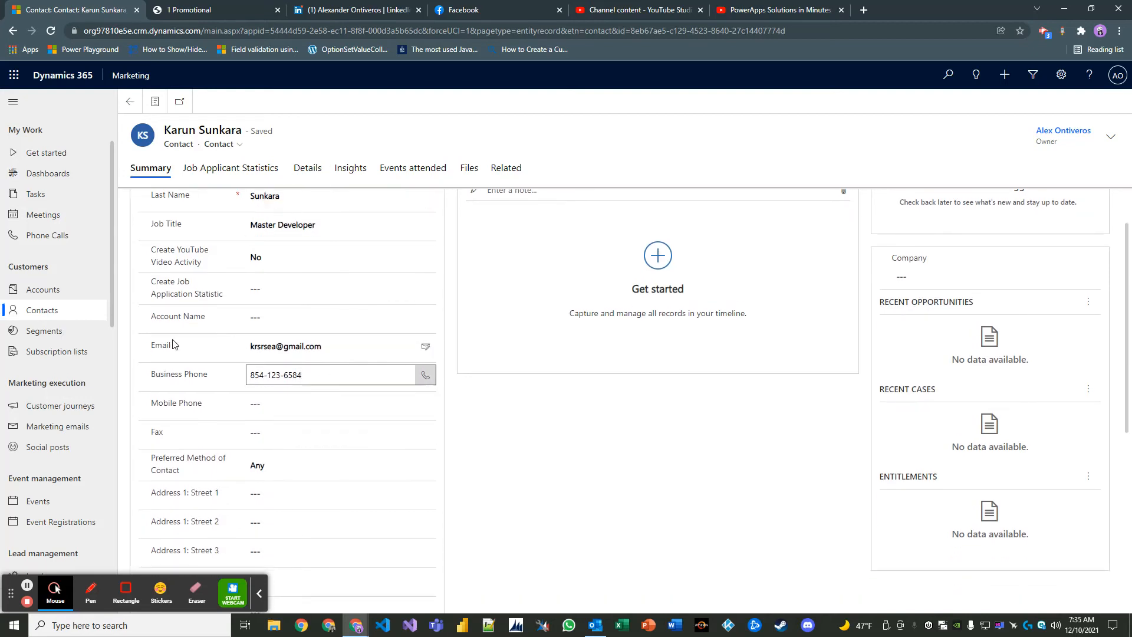
{"action": "scroll", "coordinate": [71, 445], "scroll_direction": "down", "scroll_amount": 1}
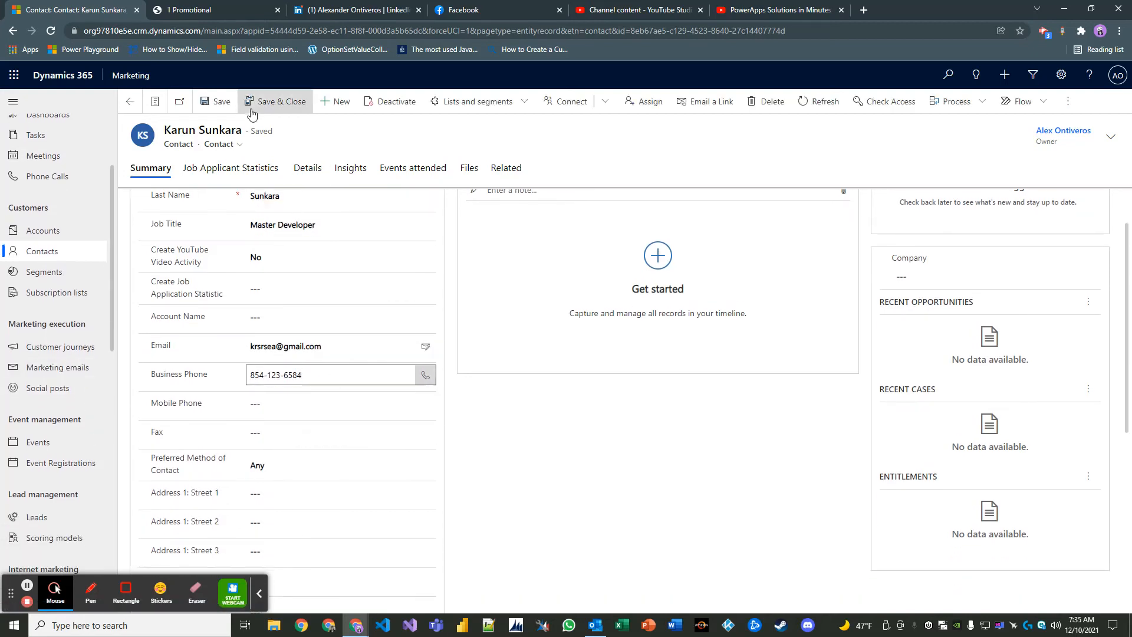
{"action": "scroll", "coordinate": [70, 424], "scroll_direction": "down", "scroll_amount": 4}
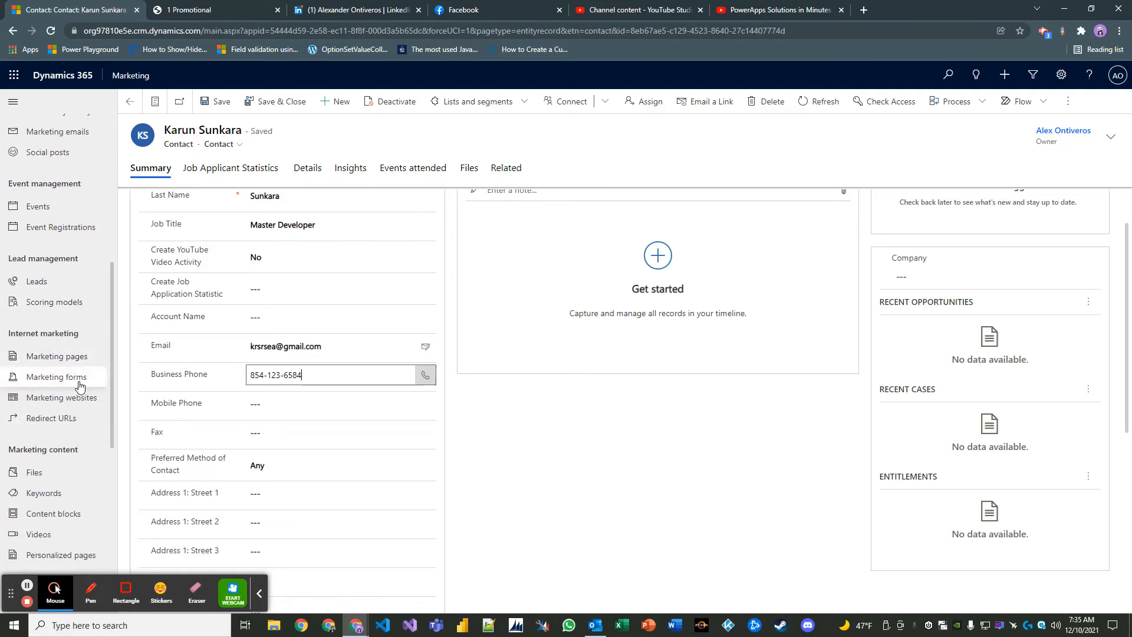
- Open the Contact & Lead Information Form from Marketing forms and view its Submissions tab
{"action": "left_click", "coordinate": [80, 385]}
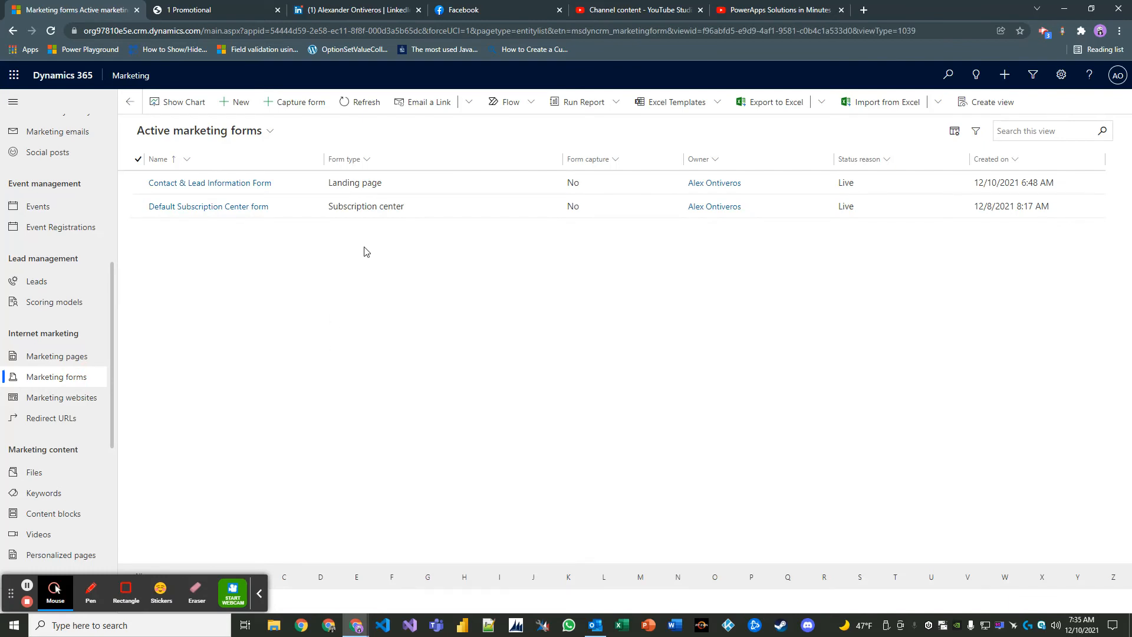
{"action": "double_click", "coordinate": [430, 192]}
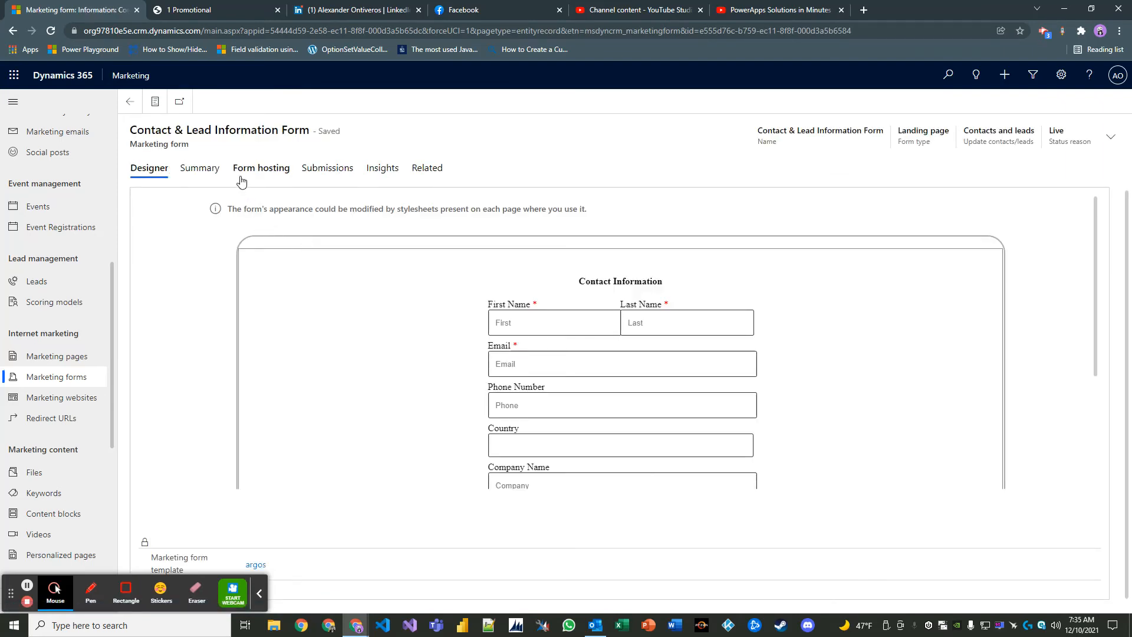
{"action": "left_click", "coordinate": [260, 169]}
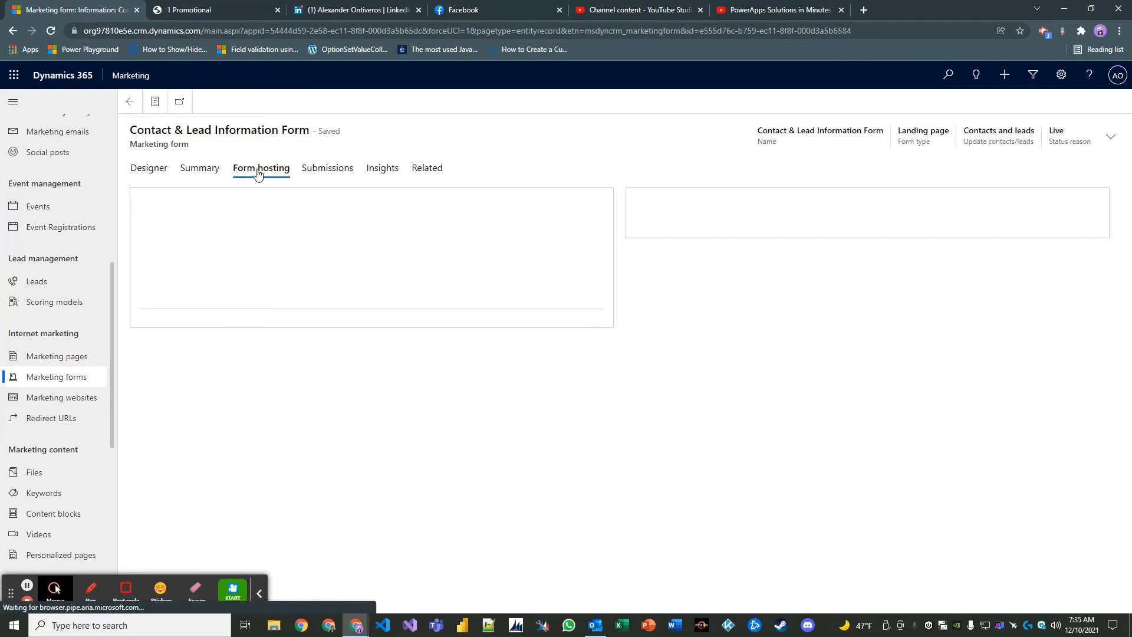
{"action": "left_click", "coordinate": [324, 169]}
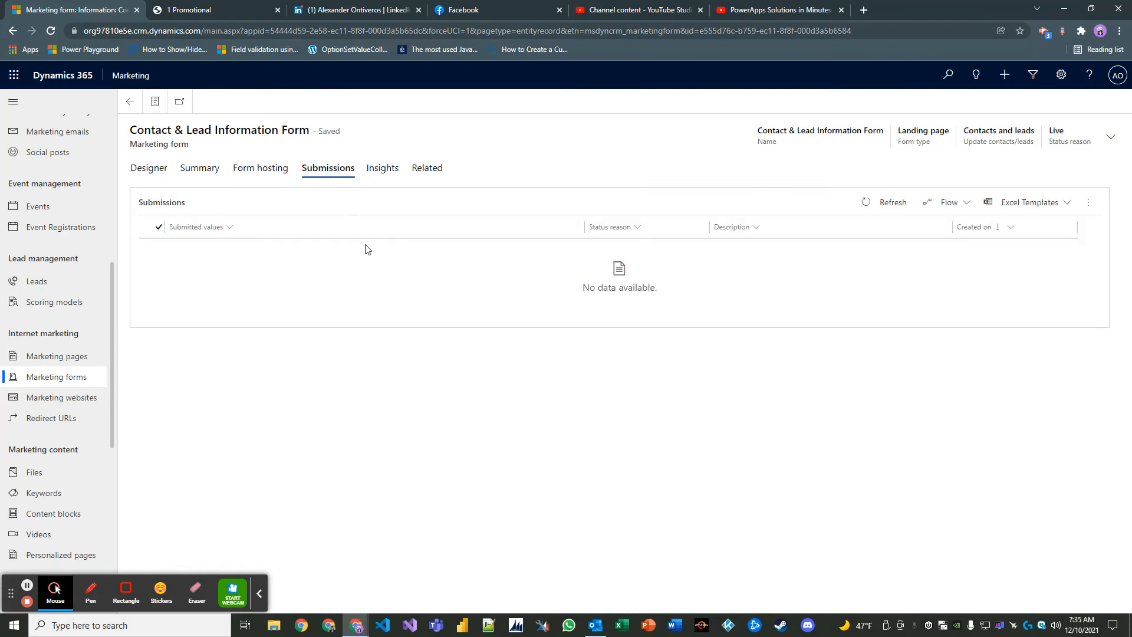
- Refresh the still-empty submissions list several times, then choose to stop the live form
{"action": "left_click", "coordinate": [891, 202]}
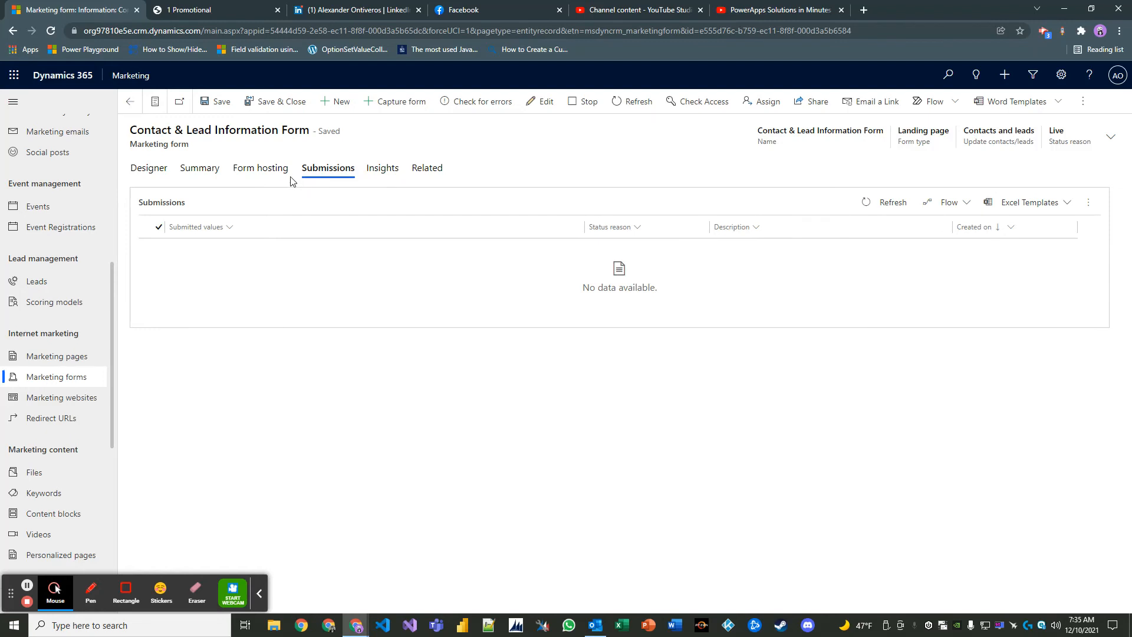
{"action": "left_click", "coordinate": [890, 206]}
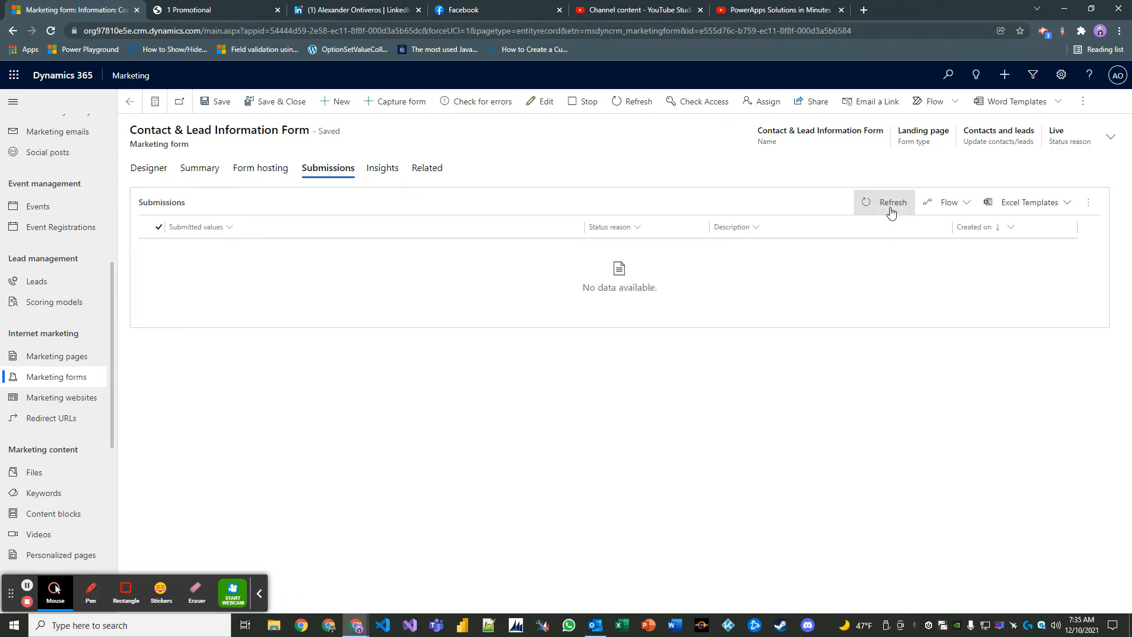
{"action": "left_click", "coordinate": [889, 207]}
{"action": "left_click", "coordinate": [880, 204]}
{"action": "left_click", "coordinate": [579, 103]}
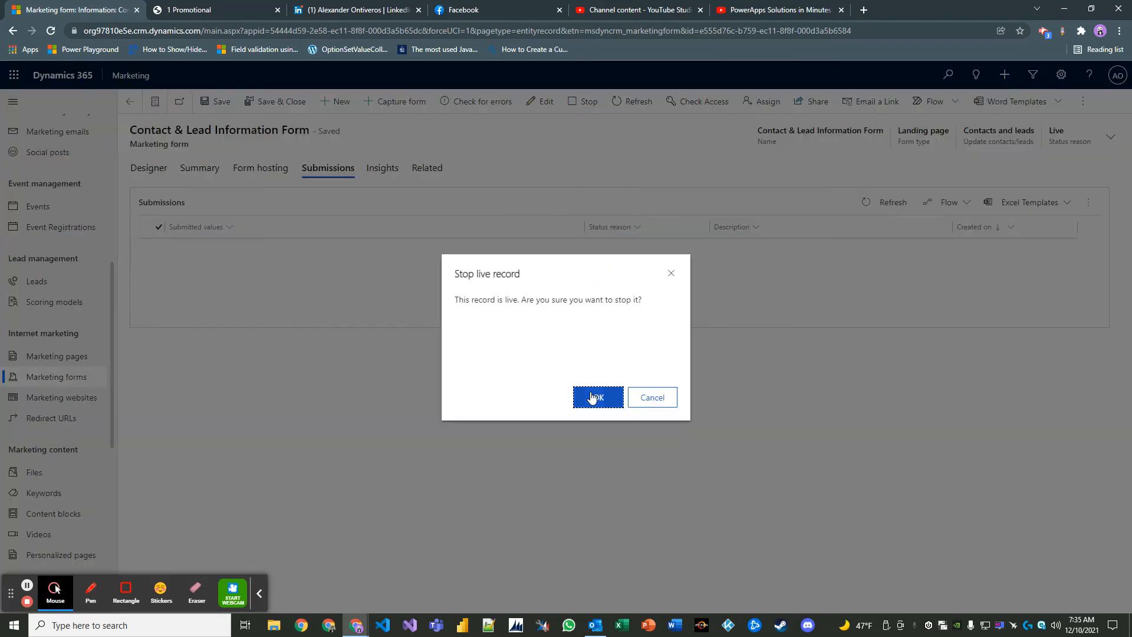
- Confirm stopping the Contact & Lead Information Form and put it live again
{"action": "left_click", "coordinate": [596, 396]}
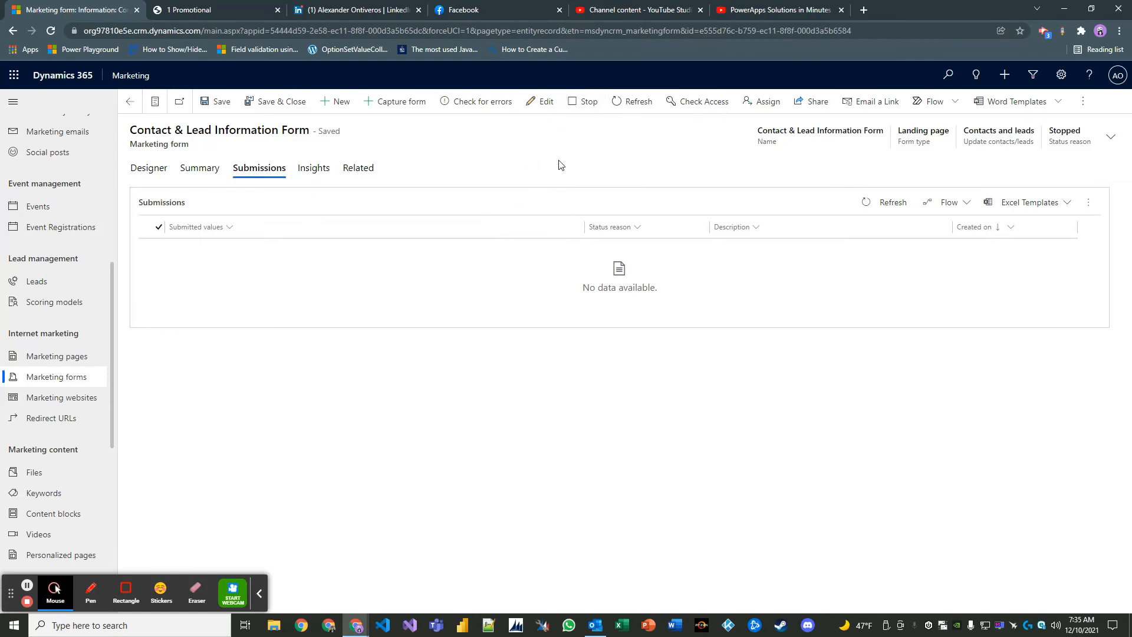
{"action": "left_click", "coordinate": [547, 101]}
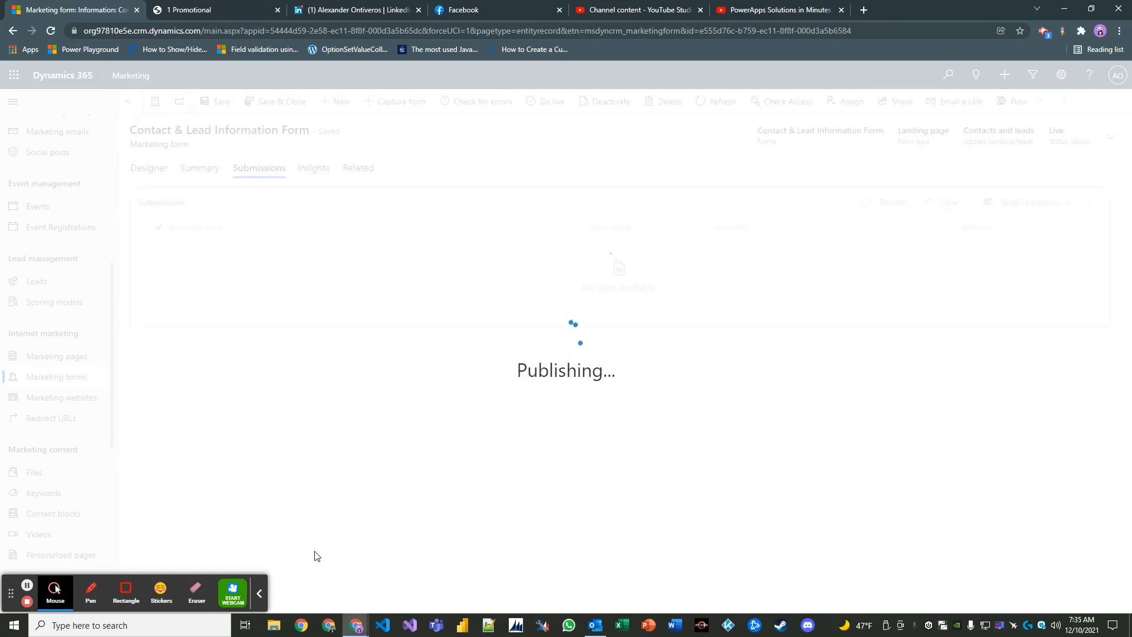
{"action": "left_click", "coordinate": [259, 595]}
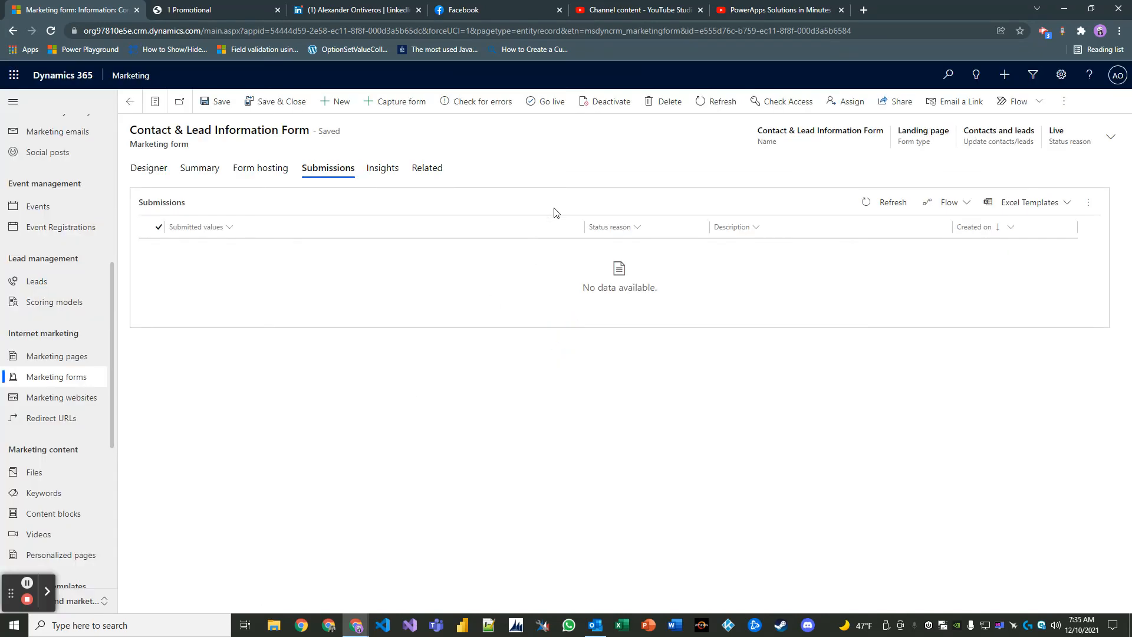
{"action": "left_click", "coordinate": [550, 103]}
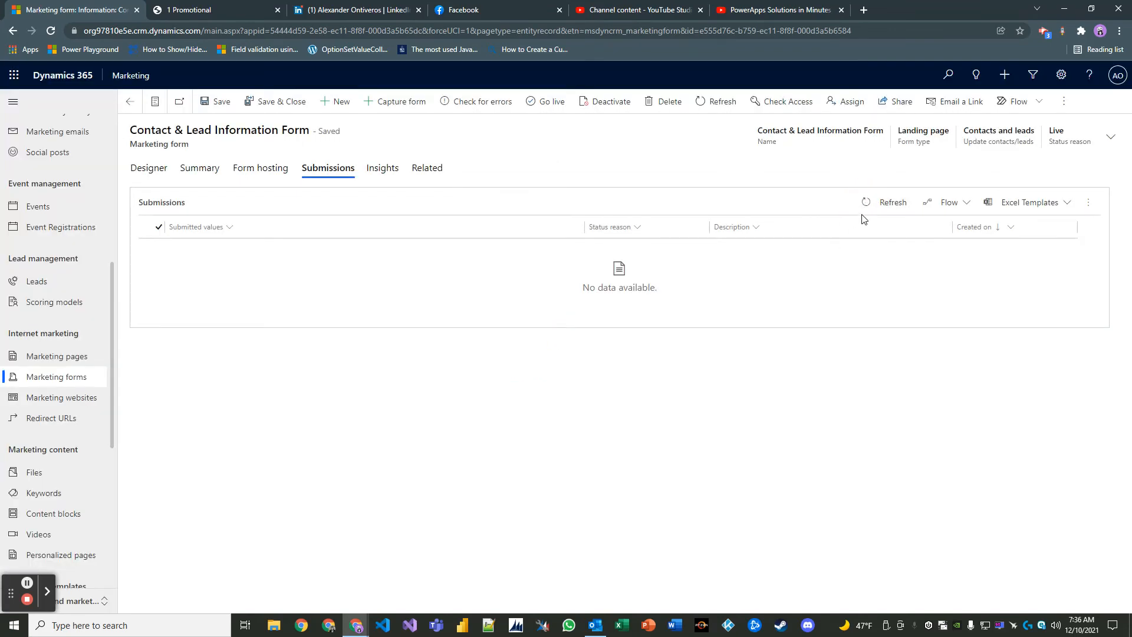
- Refresh the form's Submissions subgrid repeatedly to look for the new submission
{"action": "left_click", "coordinate": [886, 203]}
{"action": "left_click", "coordinate": [887, 204]}
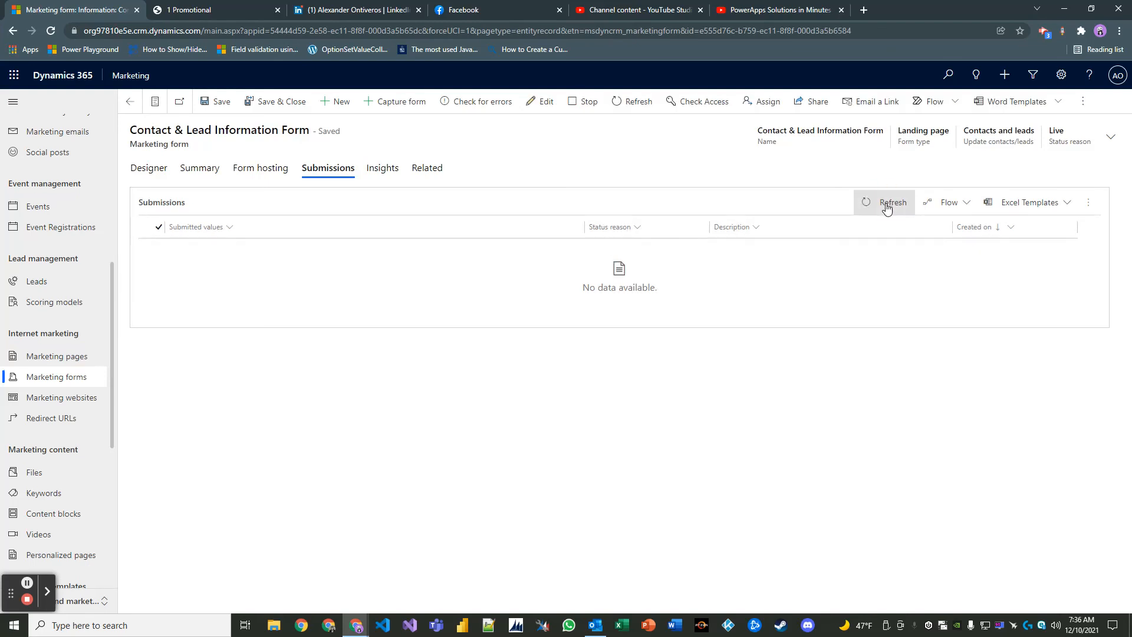
{"action": "left_click", "coordinate": [880, 210]}
{"action": "left_click", "coordinate": [870, 209]}
- Review the form's Insights overview for the submission, new contact and new lead counts
{"action": "left_click", "coordinate": [385, 170]}
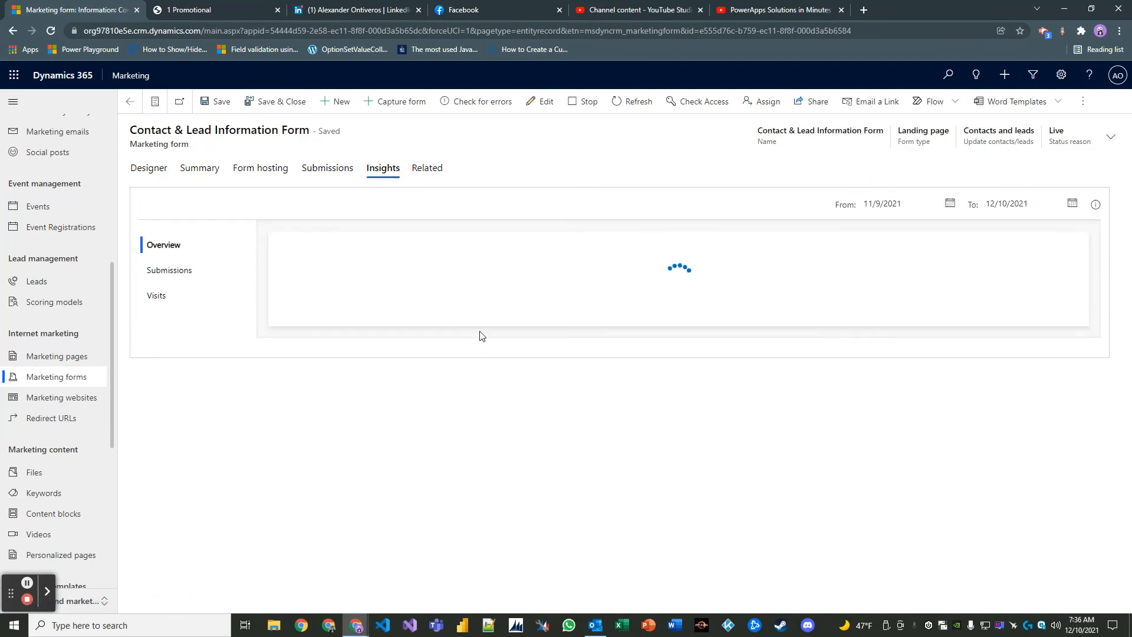
{"action": "left_click", "coordinate": [333, 171]}
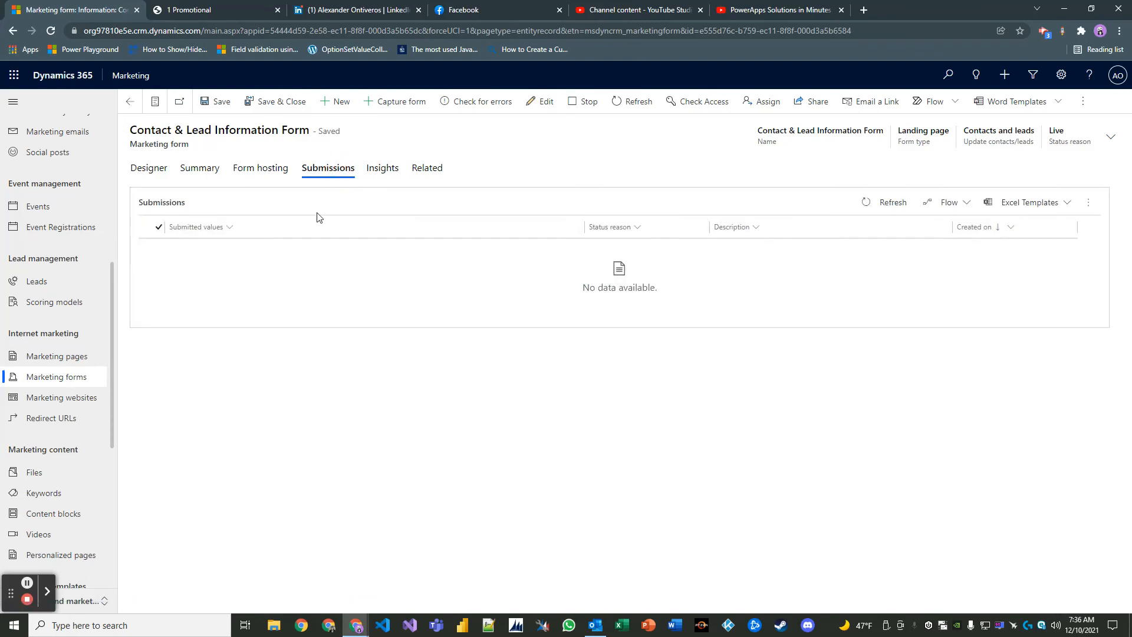
{"action": "left_click", "coordinate": [382, 170]}
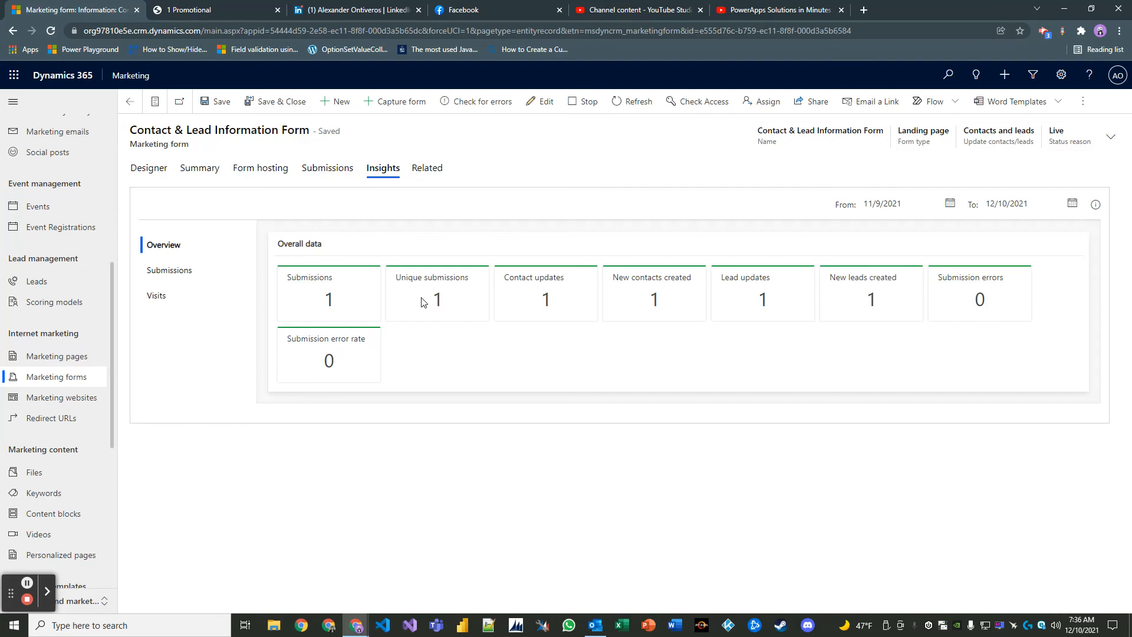
{"action": "left_click", "coordinate": [326, 168]}
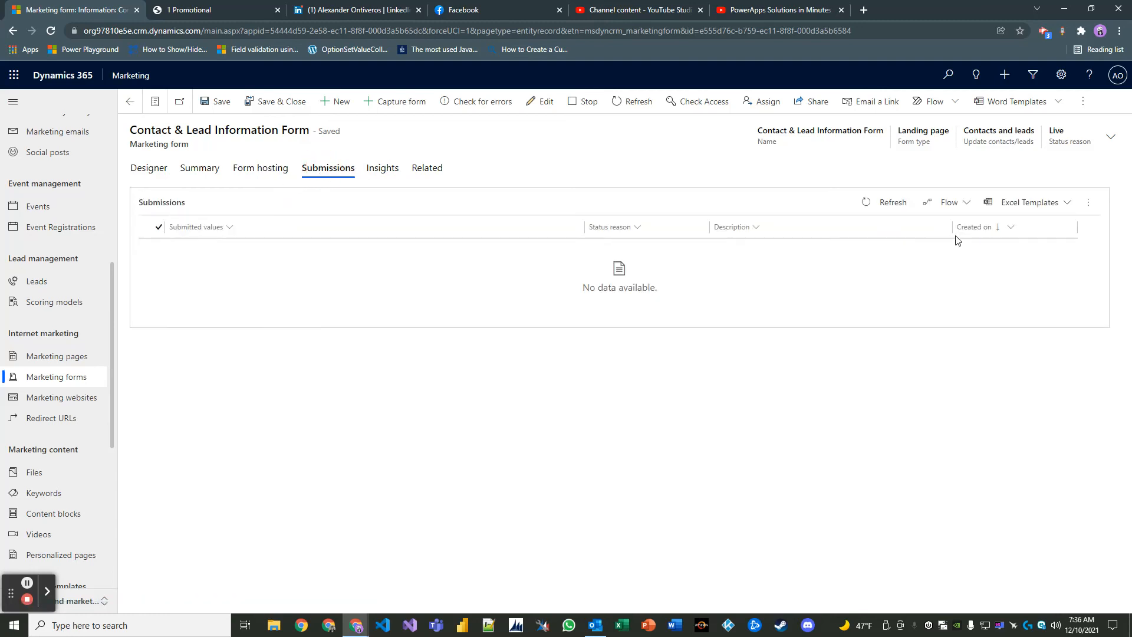
- Check the submissions' associated records in Active, Inactive and All views, then return to Designer
{"action": "left_click", "coordinate": [1088, 202]}
{"action": "left_click", "coordinate": [1039, 262]}
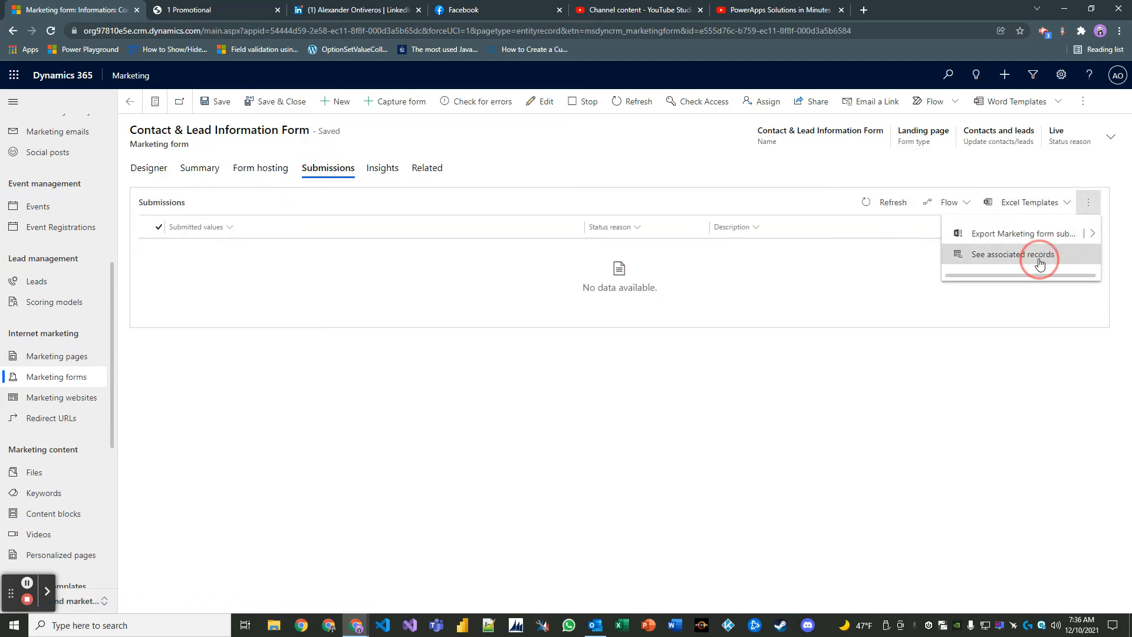
{"action": "left_click", "coordinate": [283, 238]}
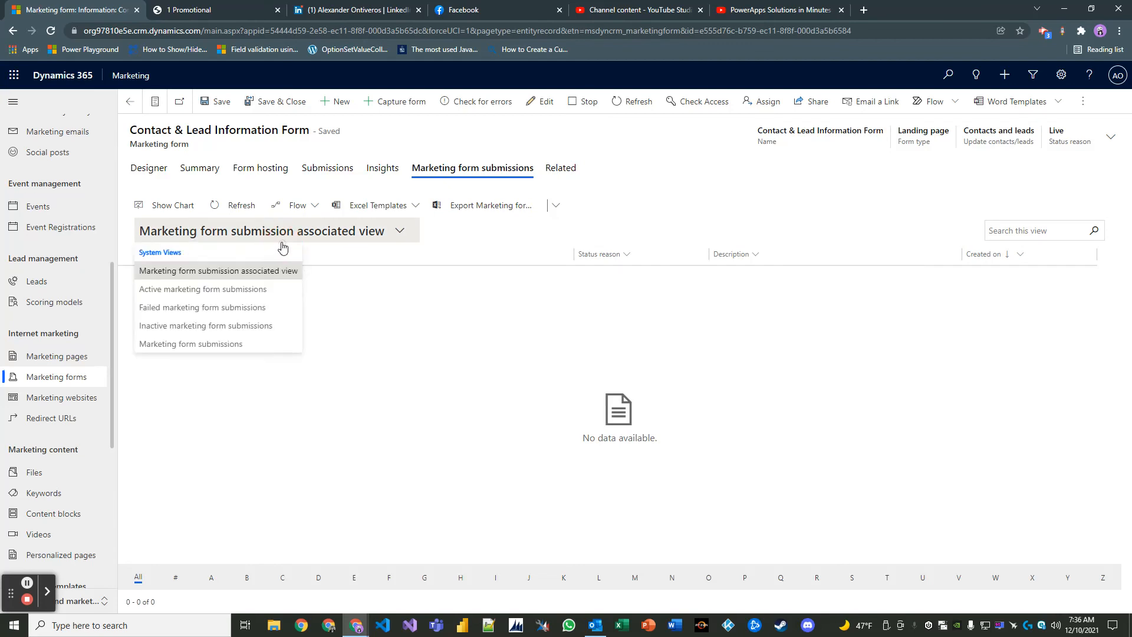
{"action": "left_click", "coordinate": [266, 288]}
{"action": "left_click", "coordinate": [298, 229]}
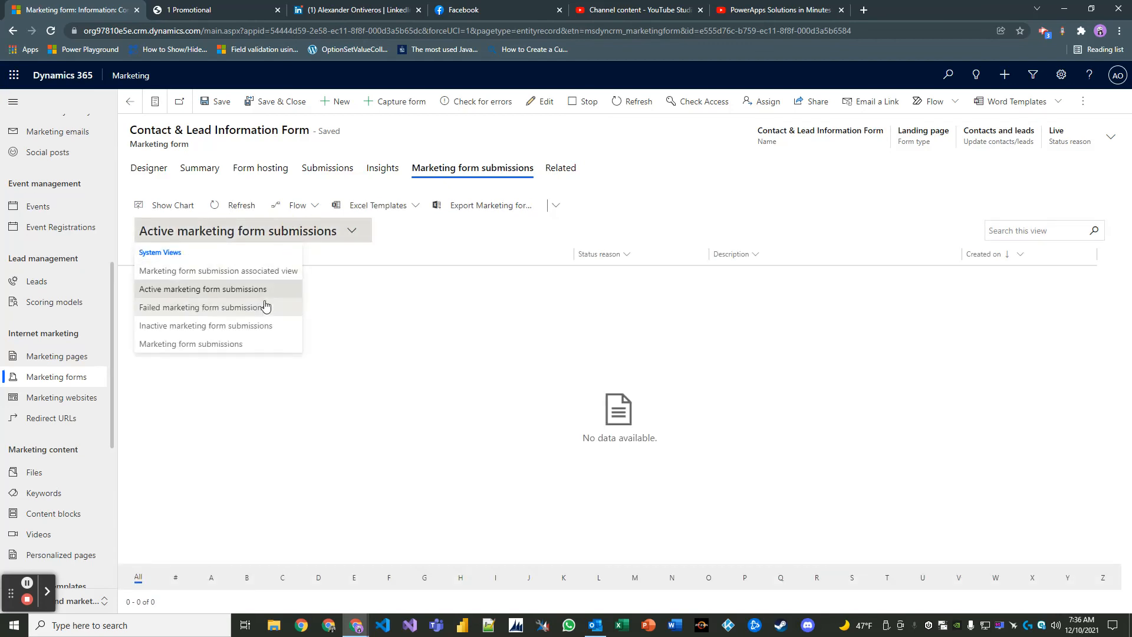
{"action": "left_click", "coordinate": [253, 325]}
{"action": "left_click", "coordinate": [307, 230]}
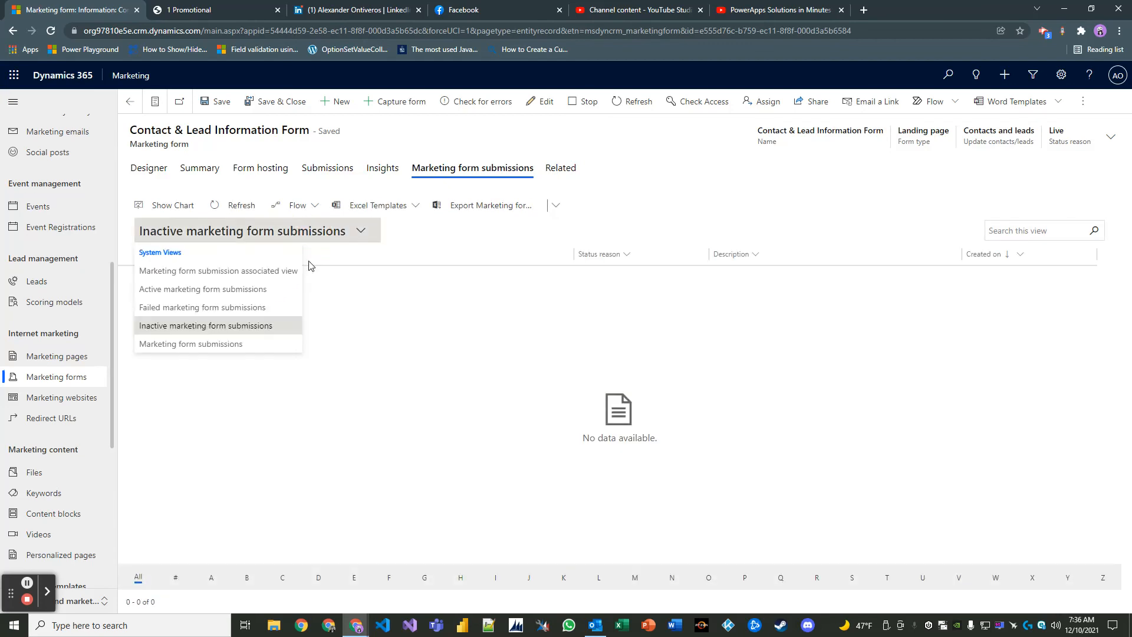
{"action": "left_click", "coordinate": [253, 343]}
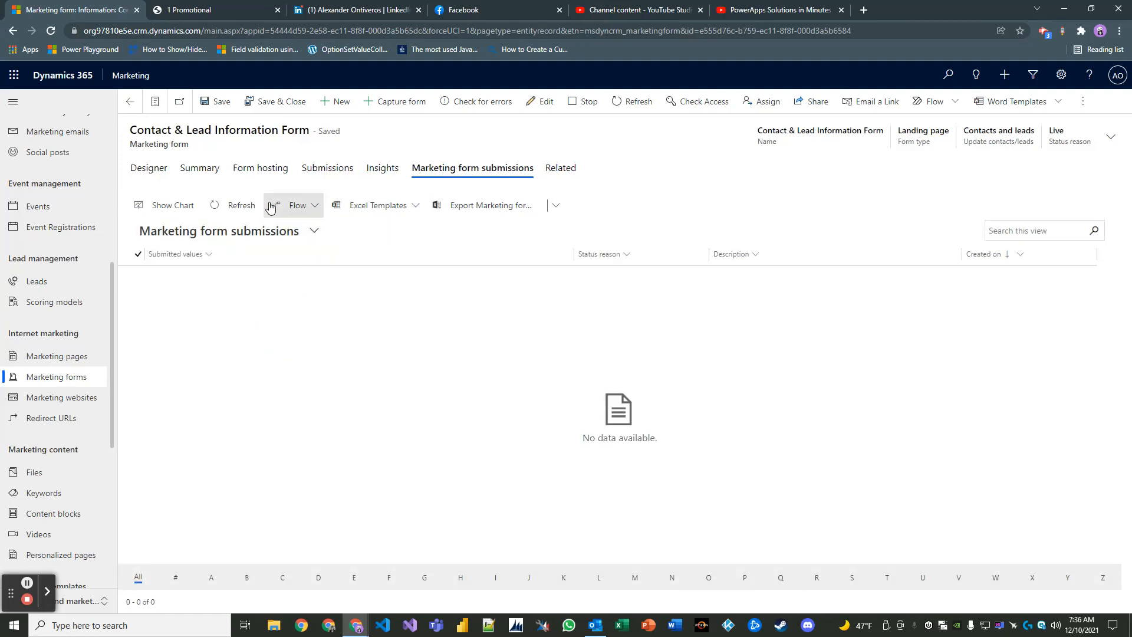
{"action": "left_click", "coordinate": [149, 168]}
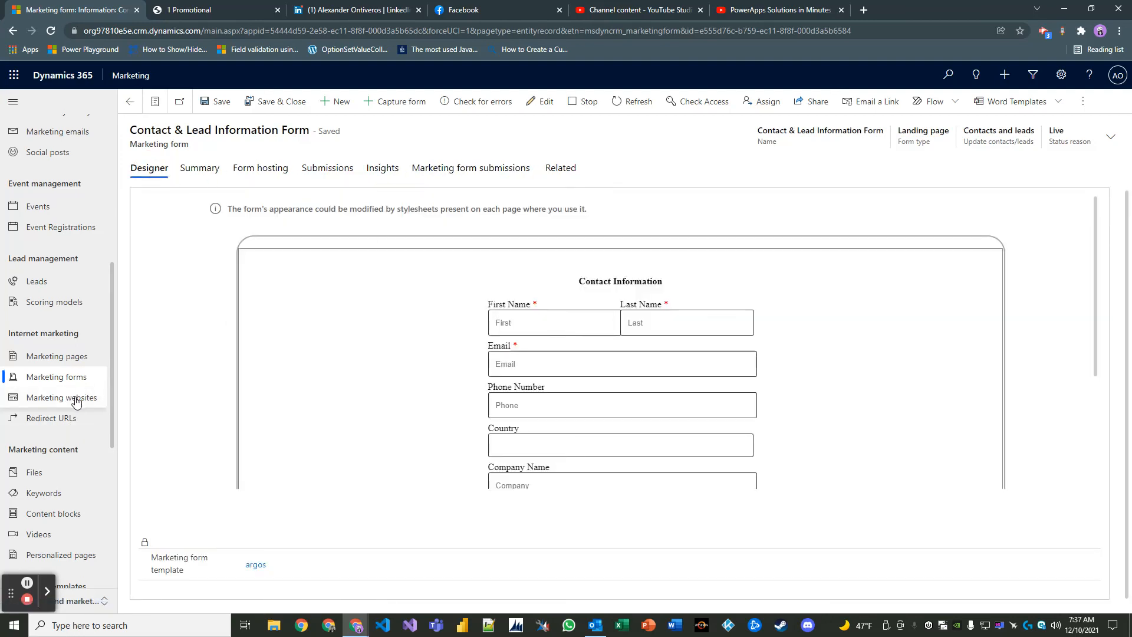
- View Marketing Page Sample # 1's Insights showing one visit, one submission and one new lead
{"action": "left_click", "coordinate": [68, 357]}
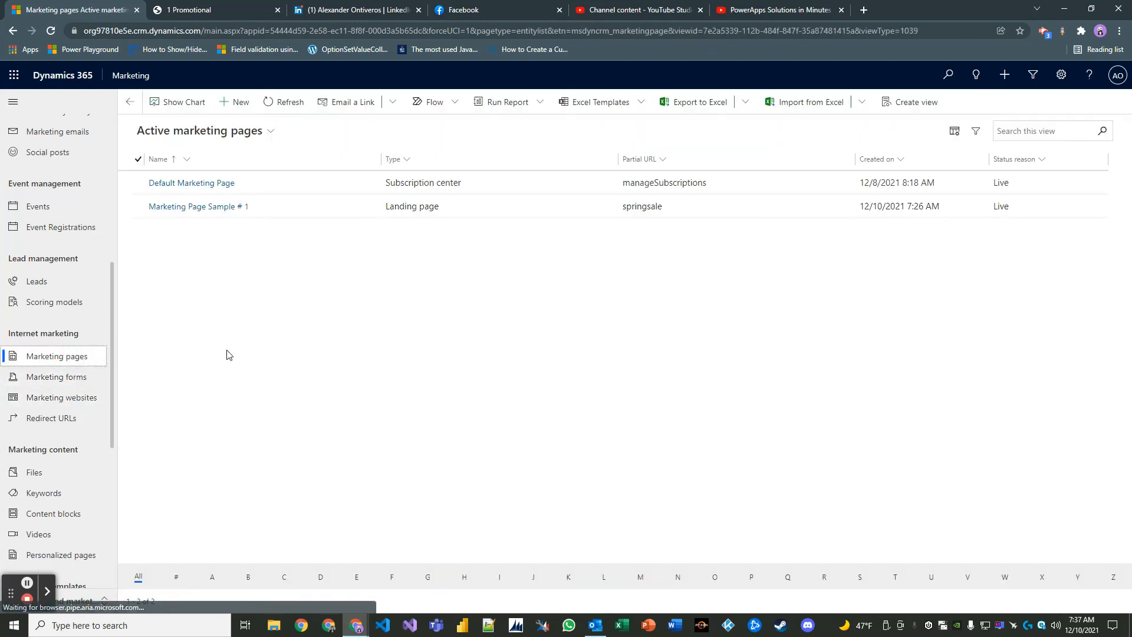
{"action": "double_click", "coordinate": [343, 208]}
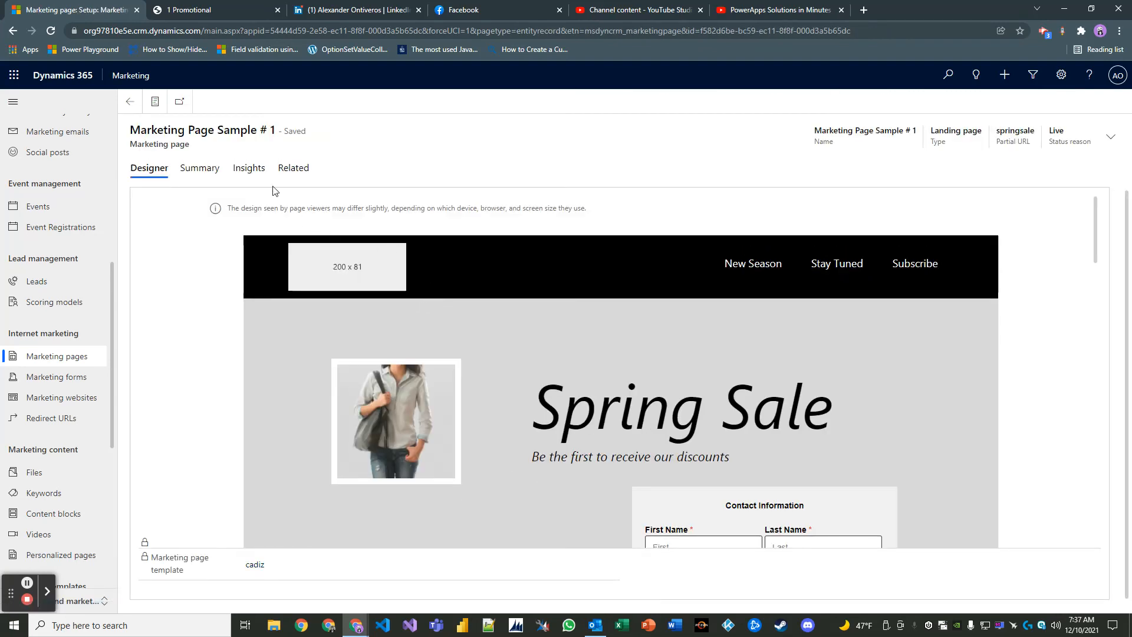
{"action": "left_click", "coordinate": [249, 169]}
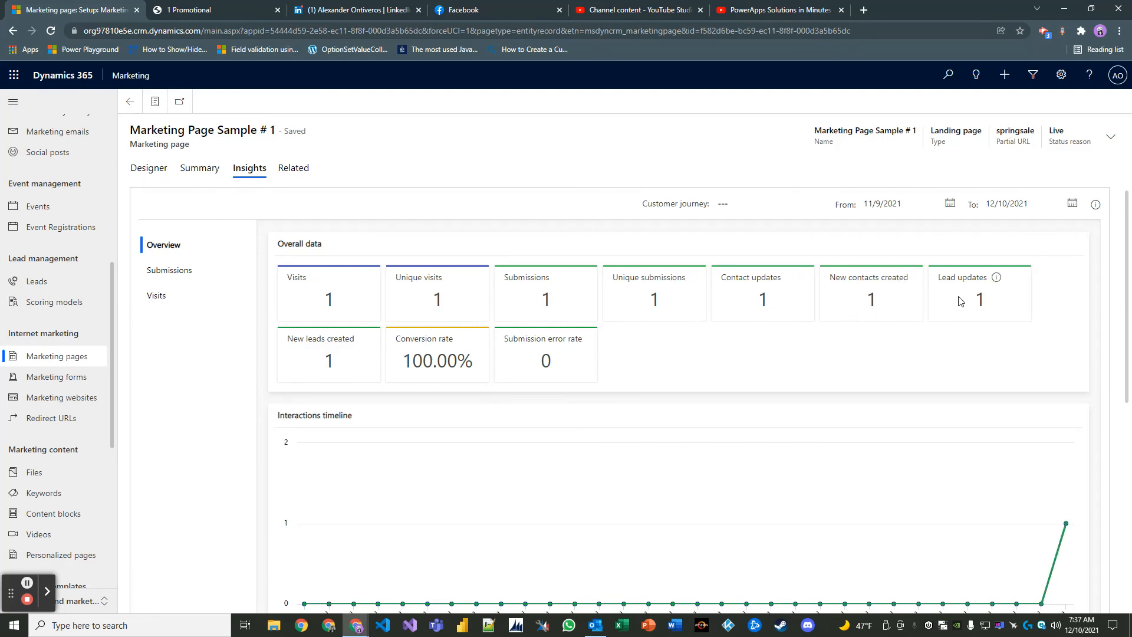
{"action": "left_click", "coordinate": [78, 293]}
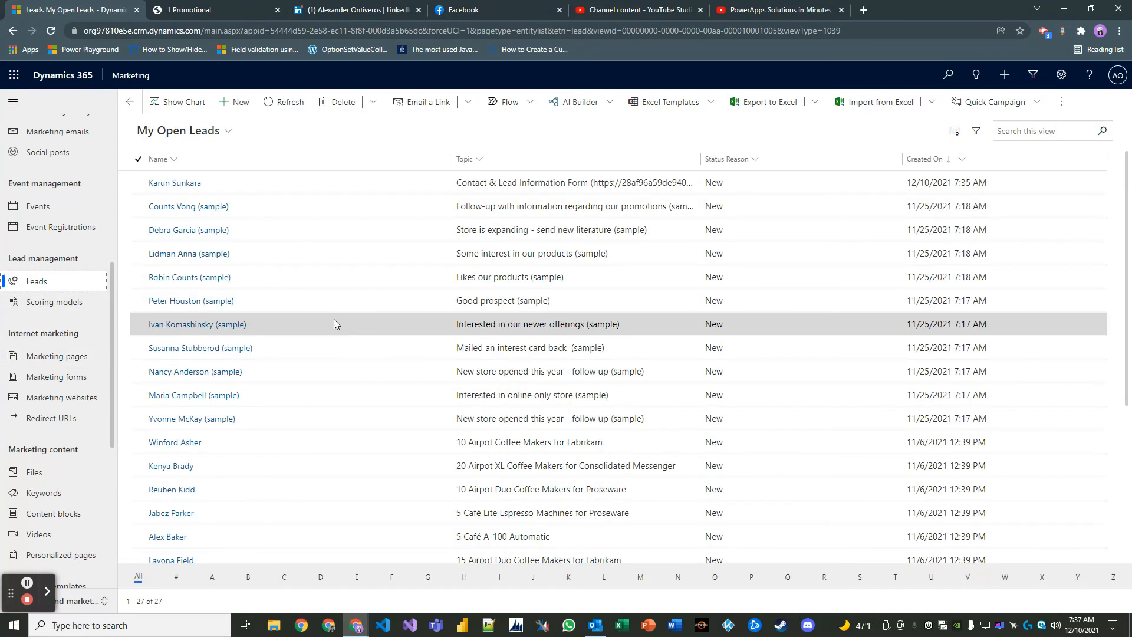
- Open the newest Trade Show lead, Master Developer at Microsoft, and inspect its stakeholder connection
{"action": "double_click", "coordinate": [331, 186]}
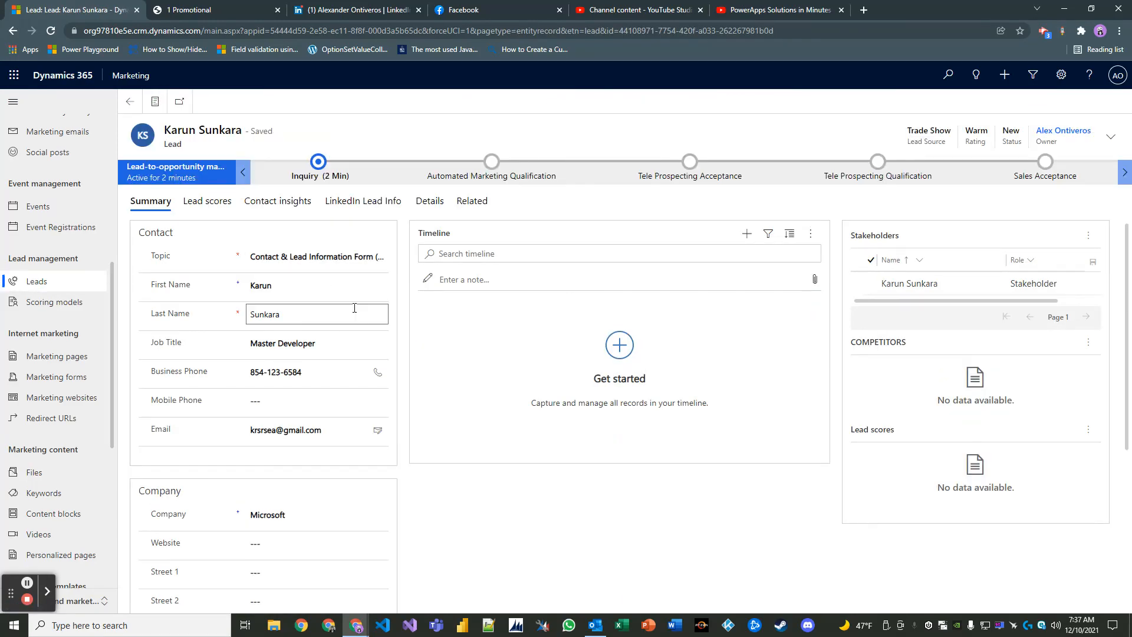
{"action": "scroll", "coordinate": [354, 307], "scroll_direction": "down", "scroll_amount": 3}
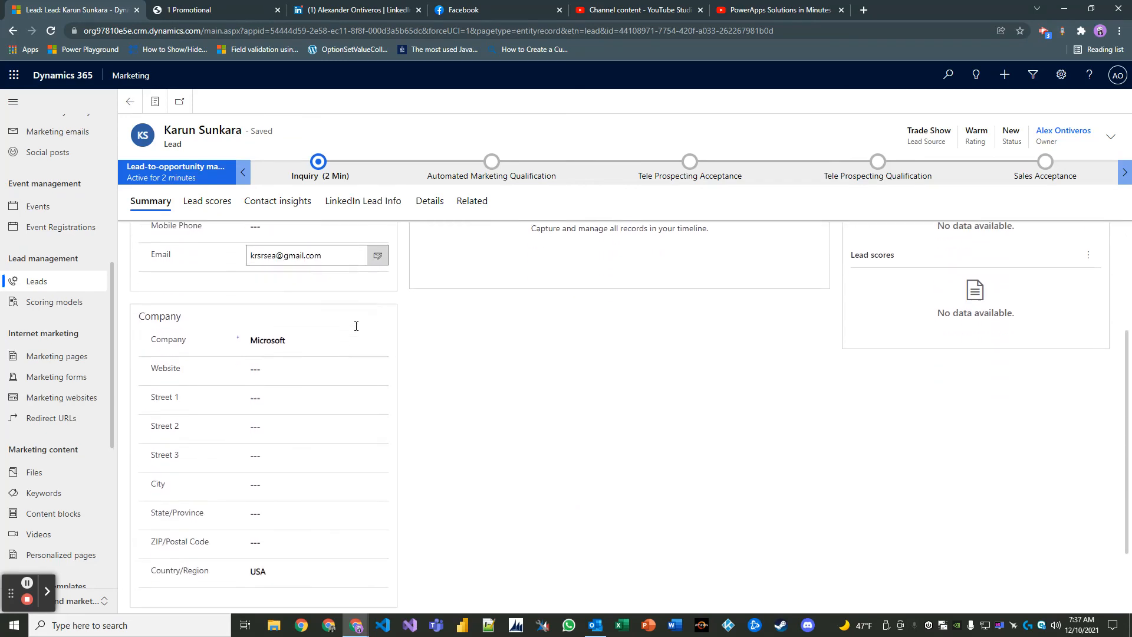
{"action": "scroll", "coordinate": [393, 378], "scroll_direction": "down", "scroll_amount": 2}
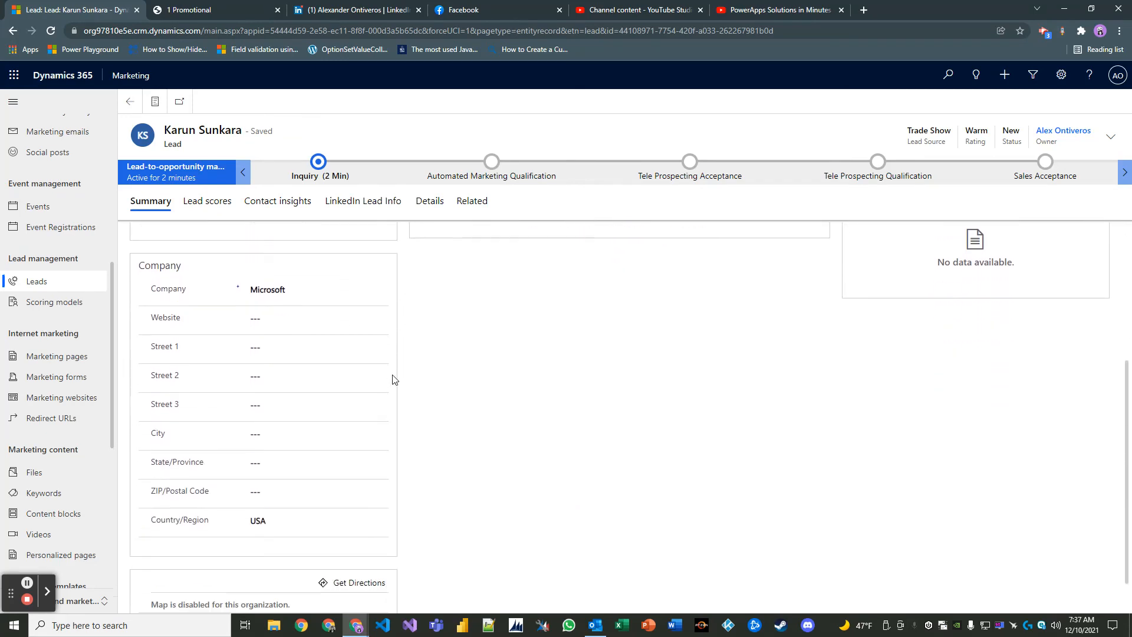
{"action": "scroll", "coordinate": [383, 389], "scroll_direction": "up", "scroll_amount": 5}
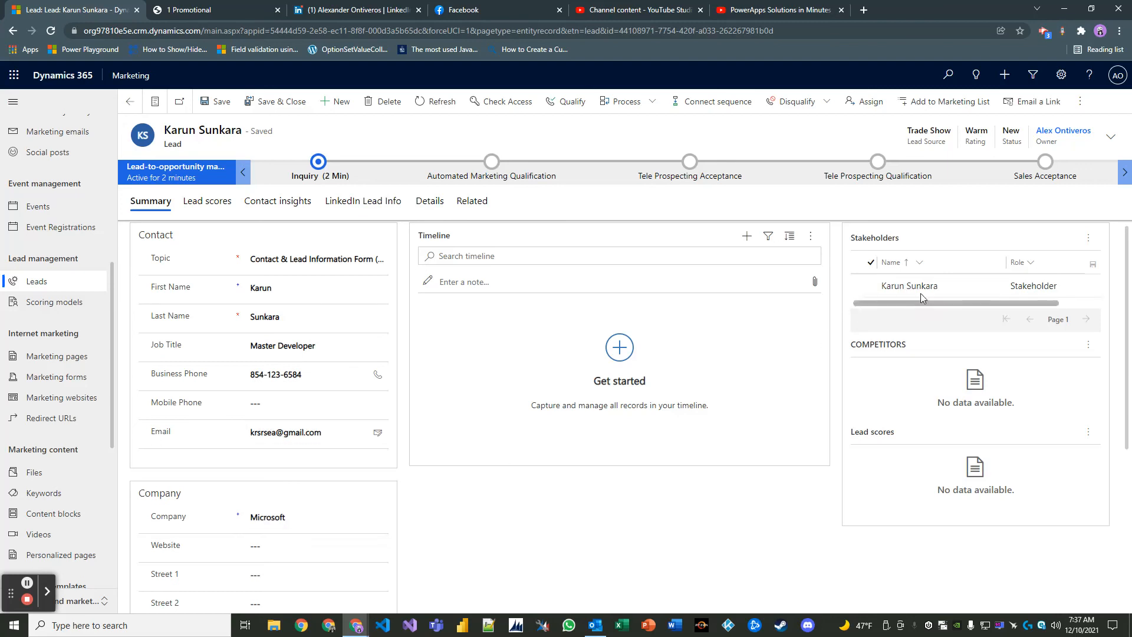
{"action": "left_click", "coordinate": [985, 291]}
{"action": "left_click", "coordinate": [985, 289]}
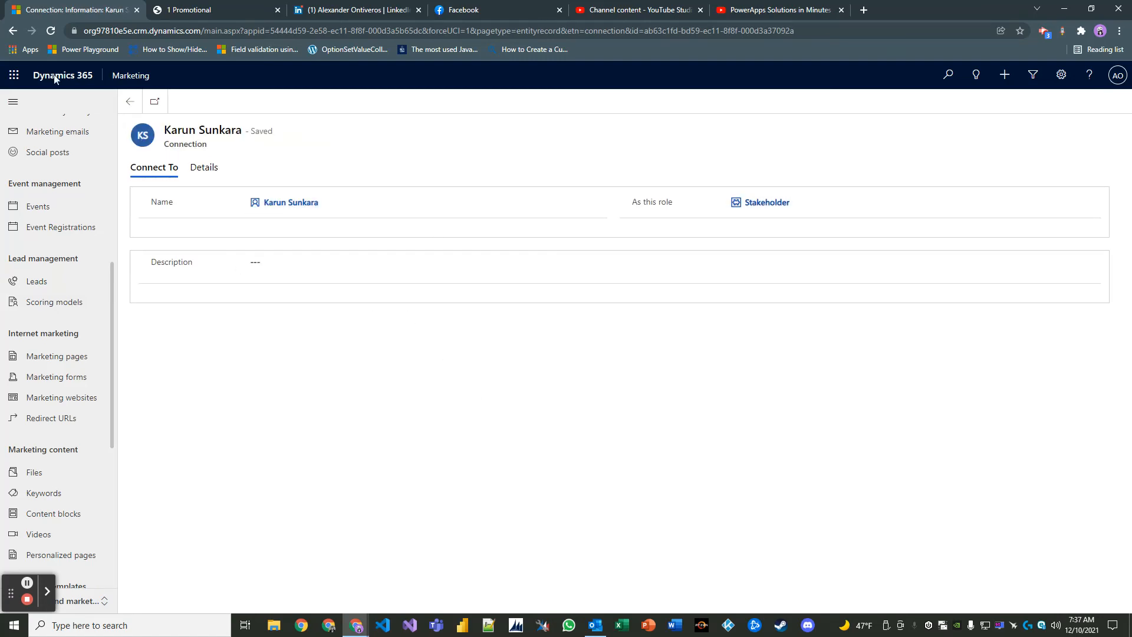
{"action": "left_click", "coordinate": [15, 34]}
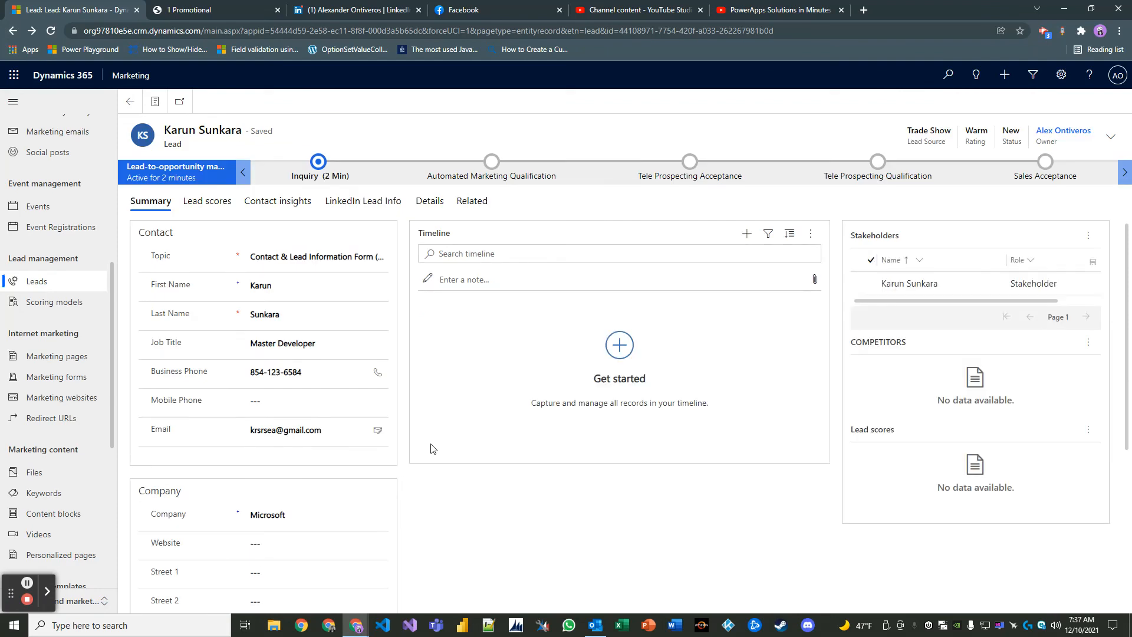